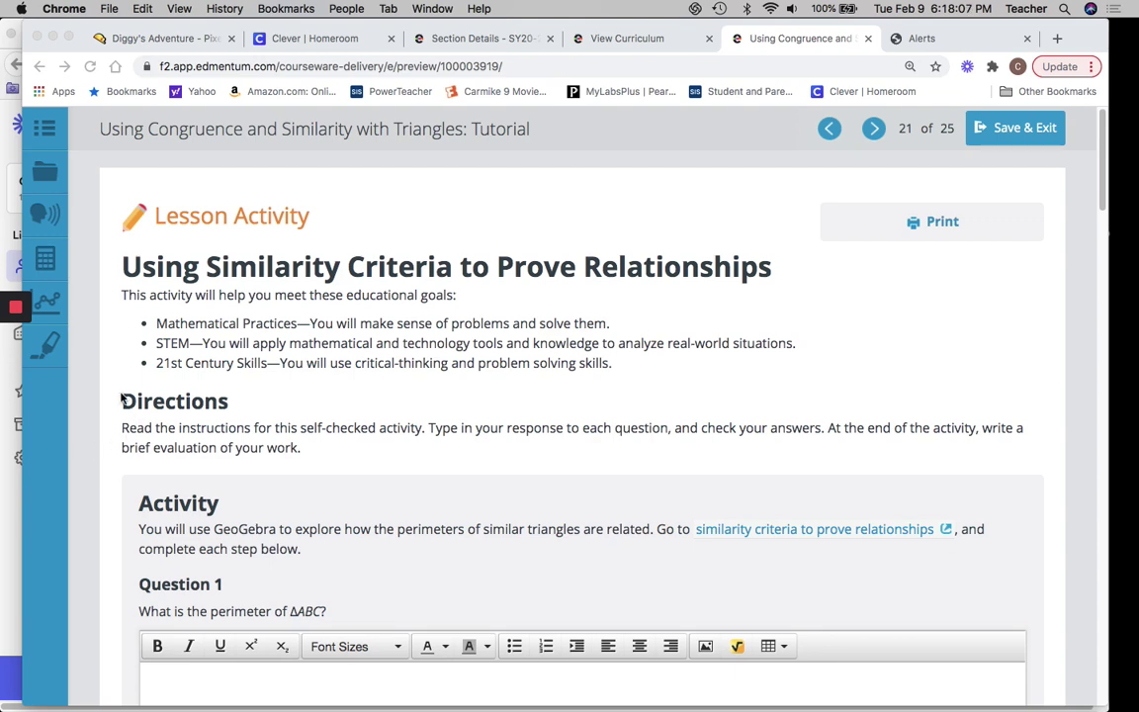
Step: Open the linked similarity criteria activity for triangle ABC, and return to the Question 1 answer field on the lesson page
{"action": "scroll", "coordinate": [121, 397], "scroll_direction": "down", "scroll_amount": 4}
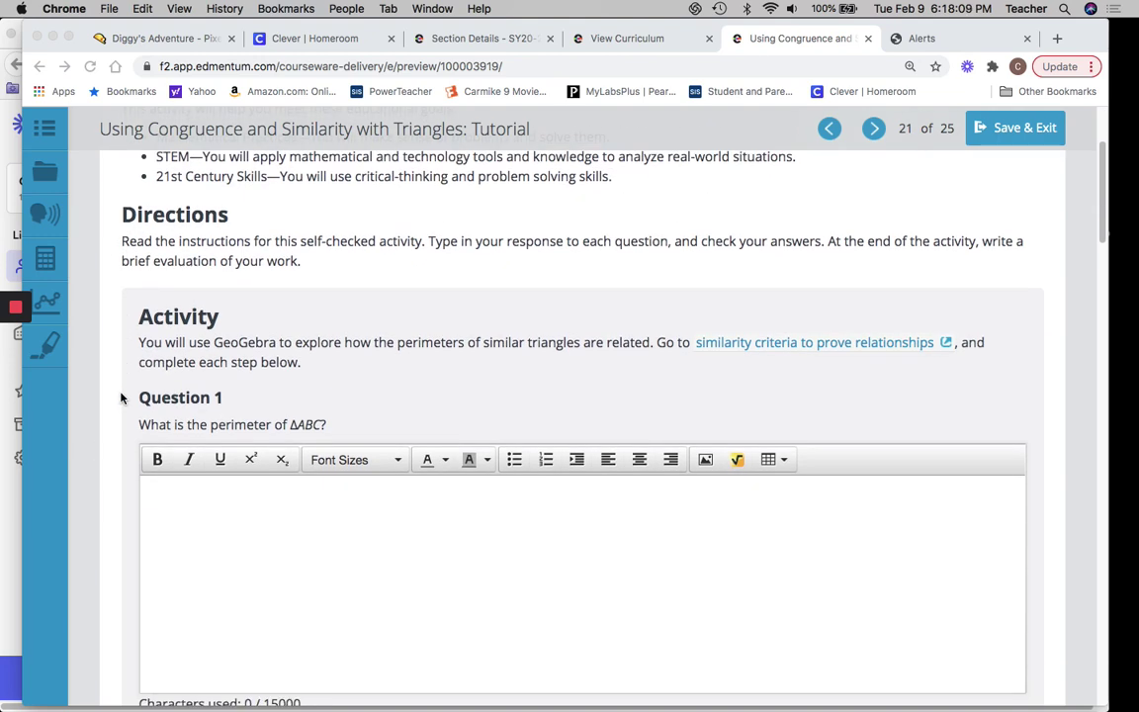
{"action": "left_click", "coordinate": [719, 343]}
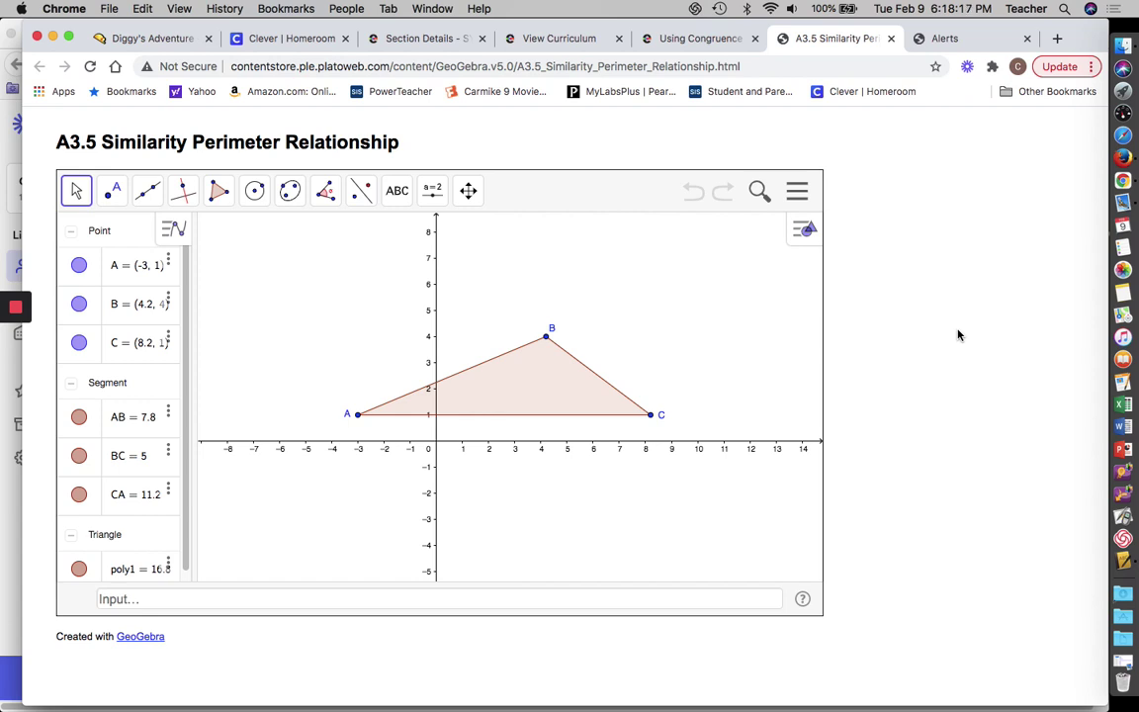
{"action": "left_click", "coordinate": [714, 42]}
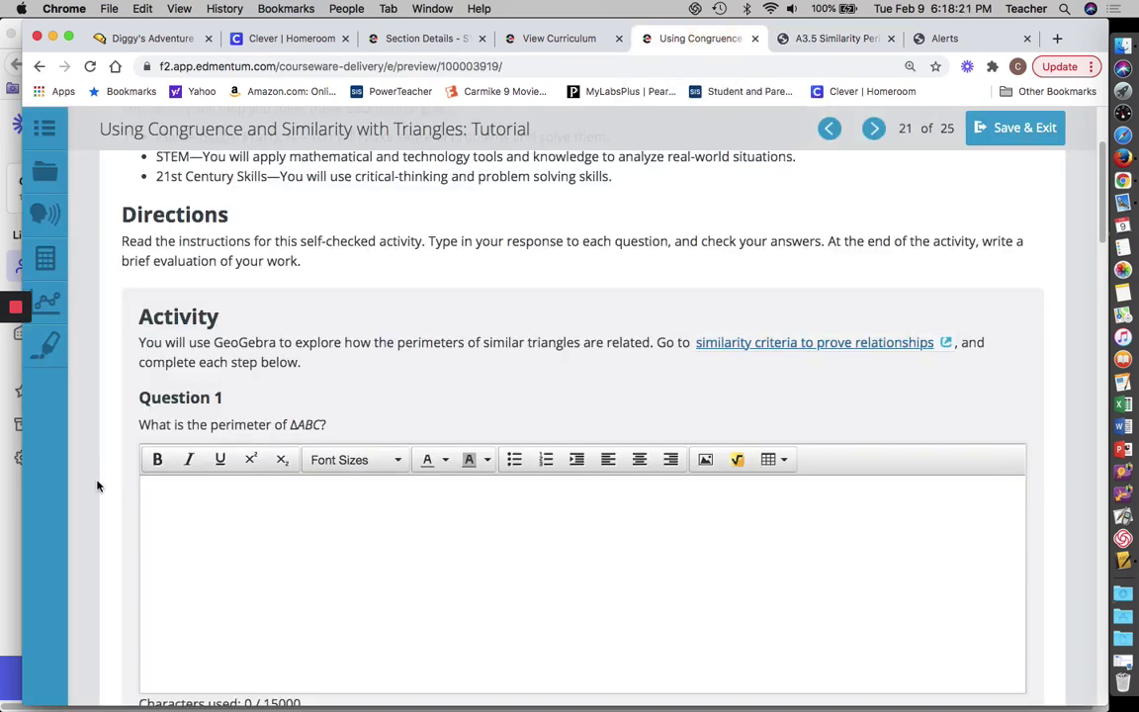
{"action": "scroll", "coordinate": [97, 484], "scroll_direction": "down", "scroll_amount": 2}
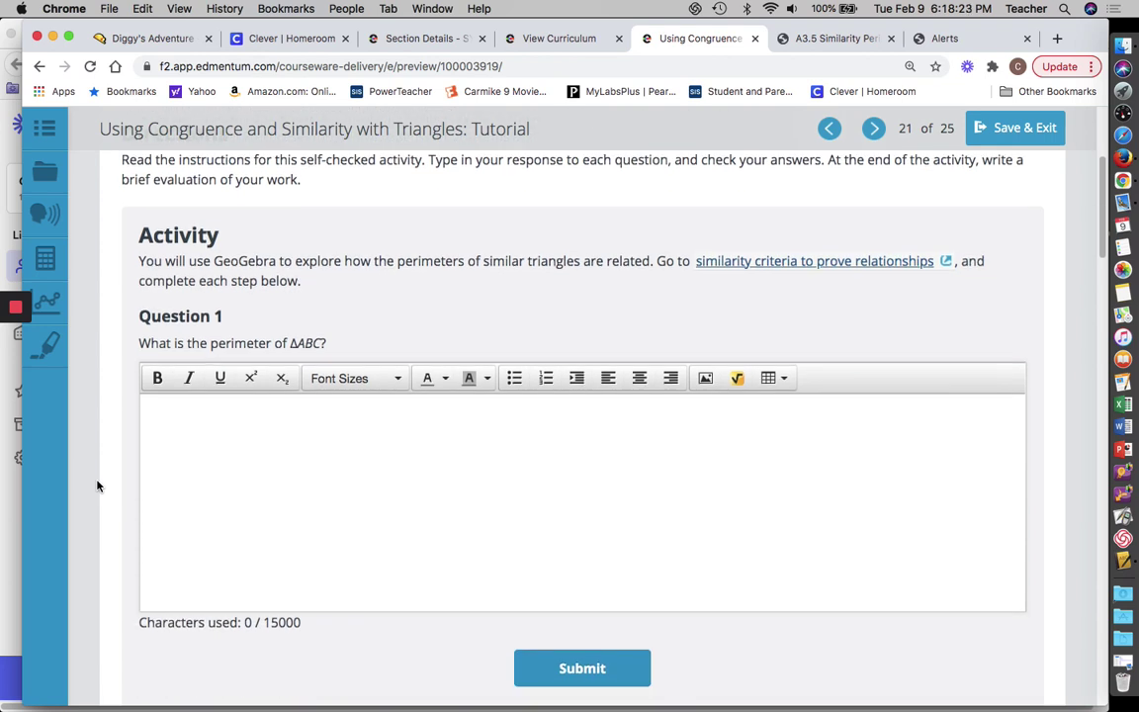
{"action": "left_click", "coordinate": [196, 435]}
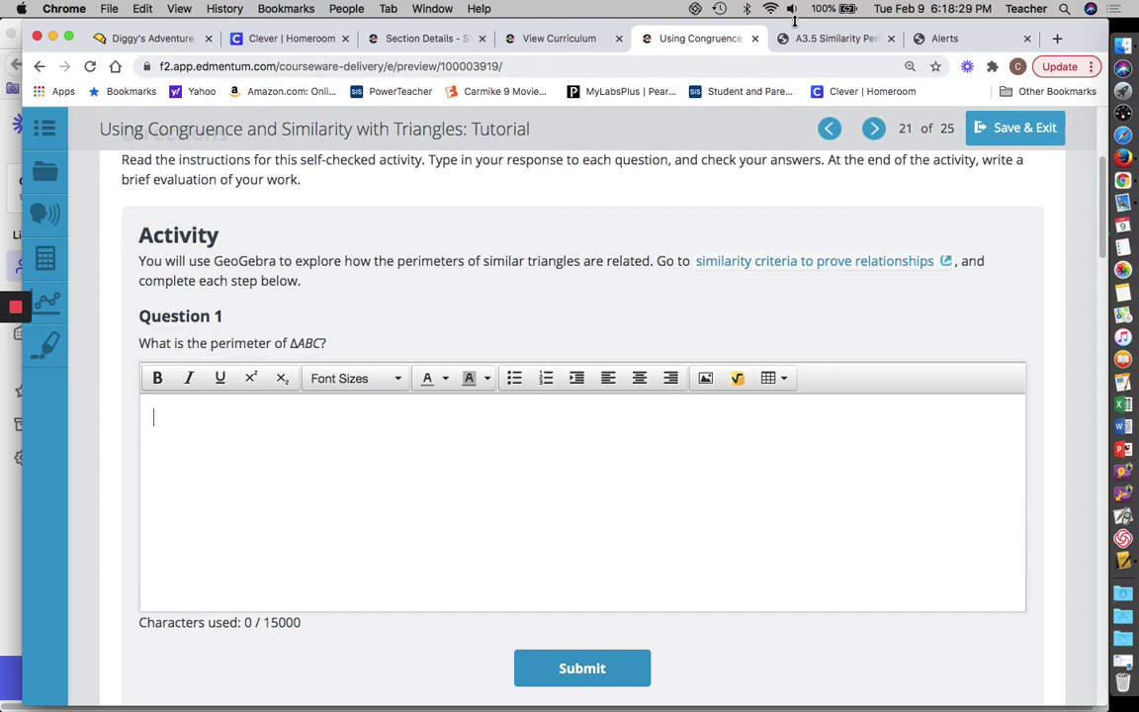
Step: In the GeoGebra activity, measure sides AB, BC and AC of triangle ABC with the Distance or Length tool
{"action": "left_click", "coordinate": [822, 37]}
{"action": "left_click", "coordinate": [326, 190]}
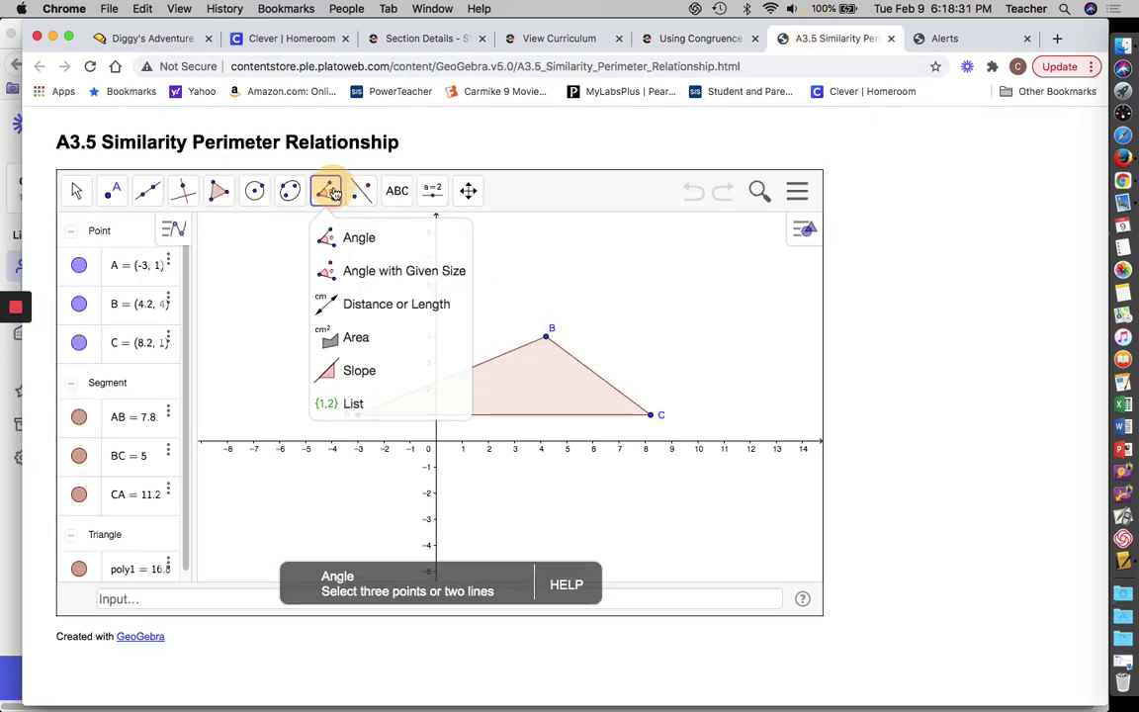
{"action": "left_click", "coordinate": [337, 301]}
{"action": "left_click", "coordinate": [363, 417]}
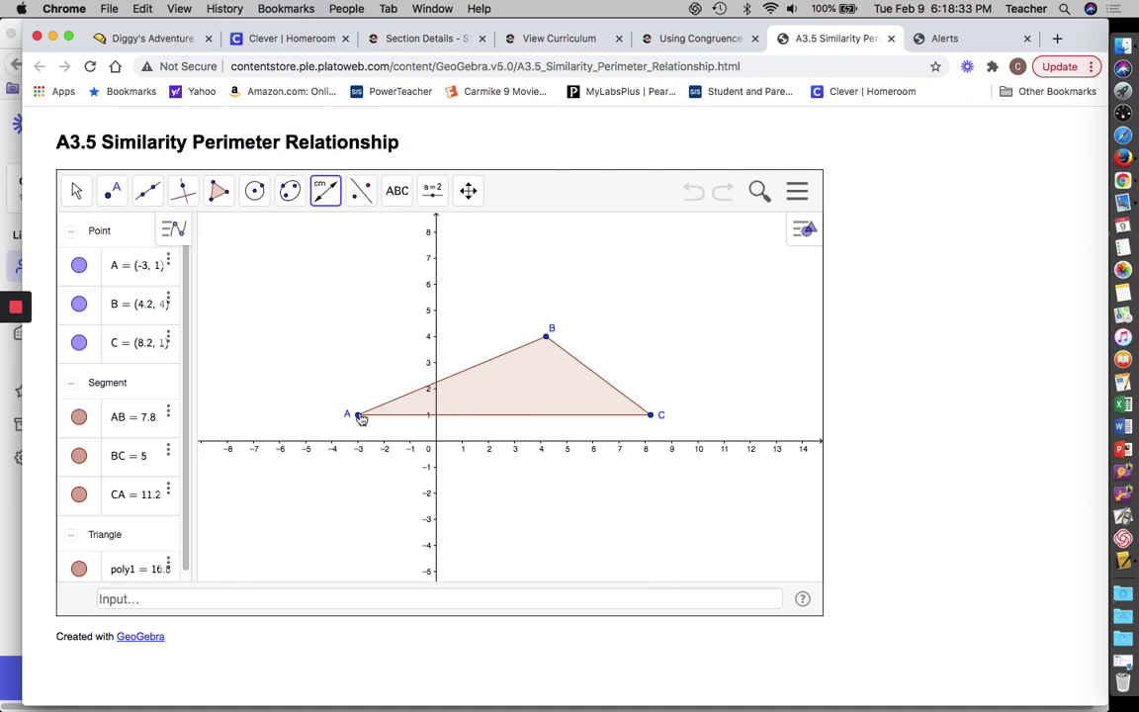
{"action": "left_click", "coordinate": [546, 338]}
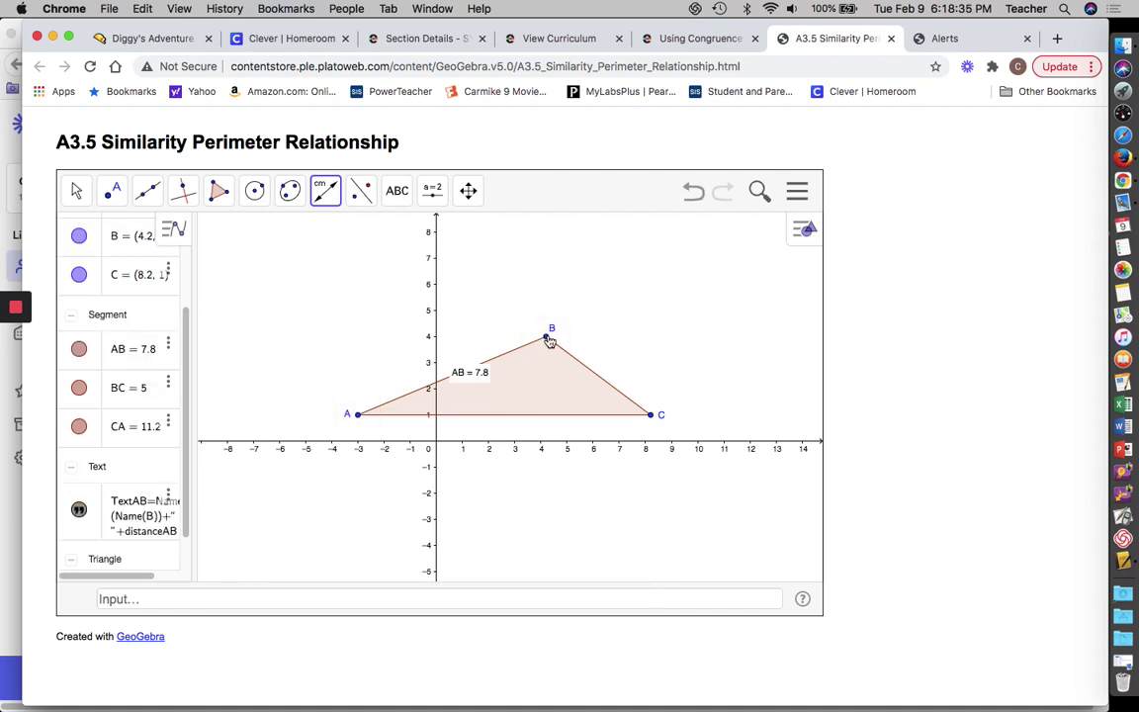
{"action": "left_click", "coordinate": [545, 338]}
{"action": "left_click", "coordinate": [650, 416]}
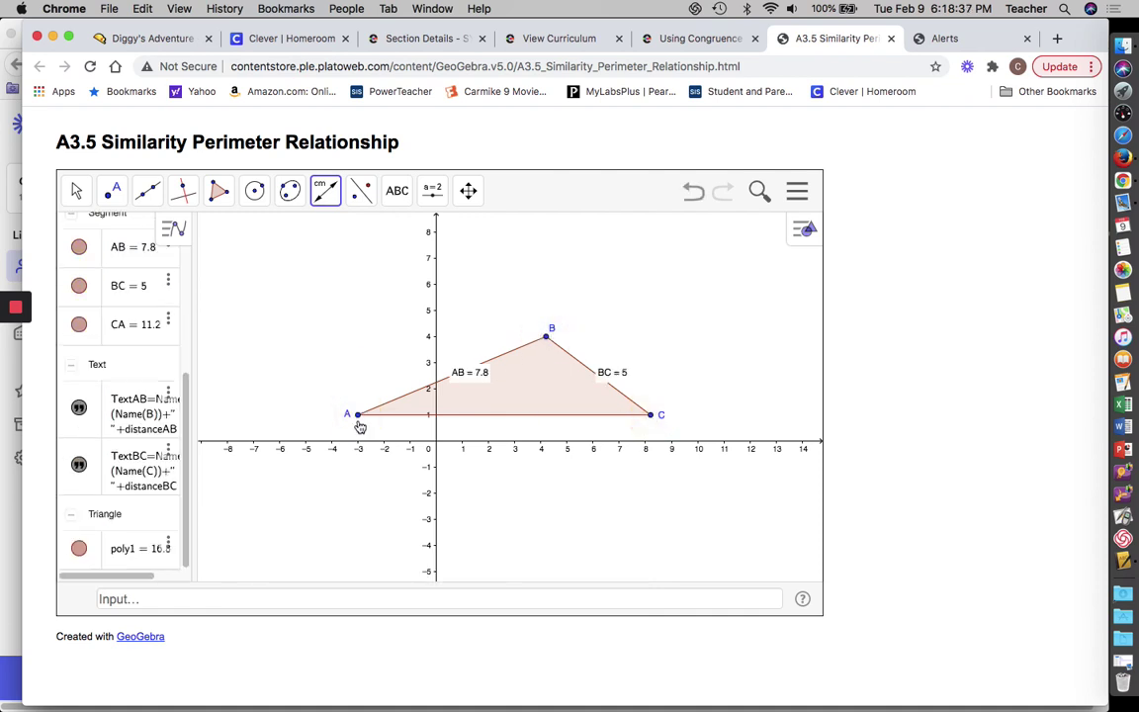
{"action": "left_click", "coordinate": [358, 414]}
{"action": "left_click", "coordinate": [651, 416]}
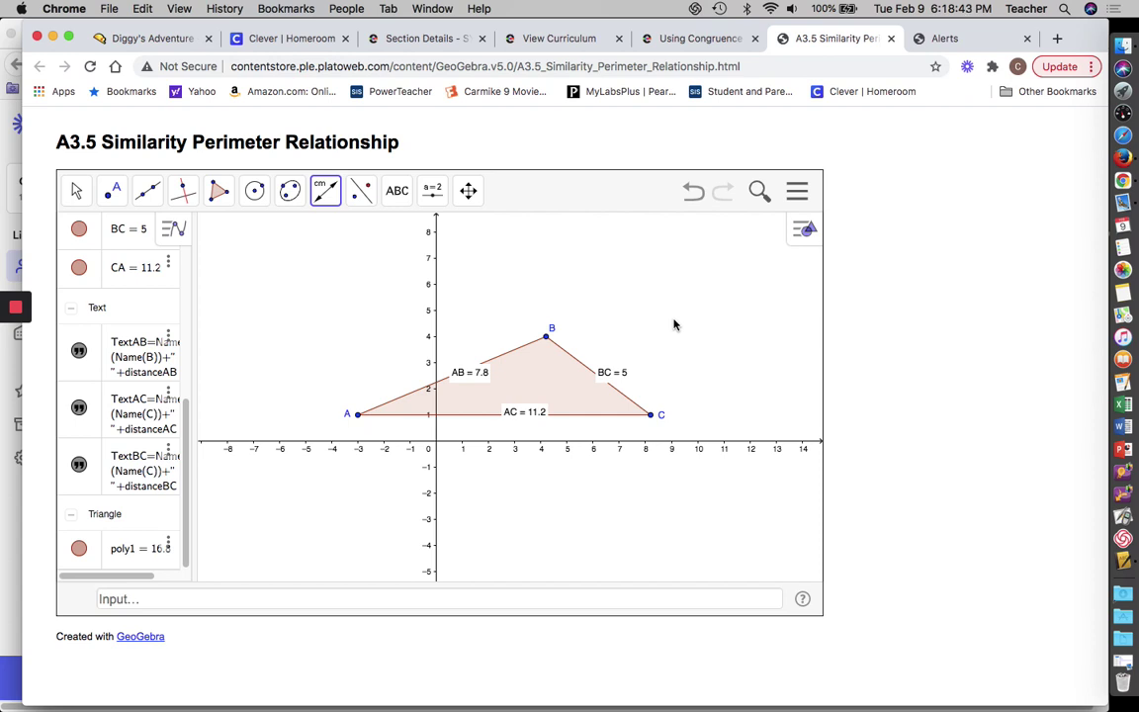
Step: On the lesson page, enter the side-length sum "7.8+11.2+5 =" as the start of the Question 1 answer
{"action": "left_click", "coordinate": [664, 38]}
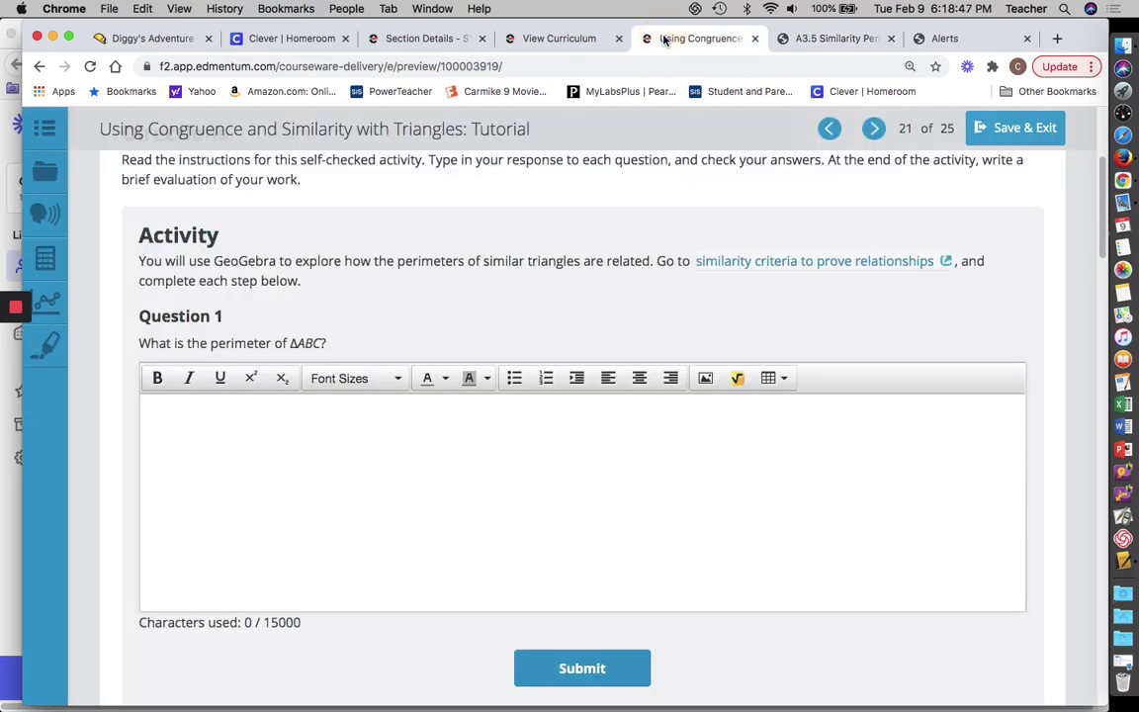
{"action": "type", "text": "7.8+"}
{"action": "left_click", "coordinate": [833, 39]}
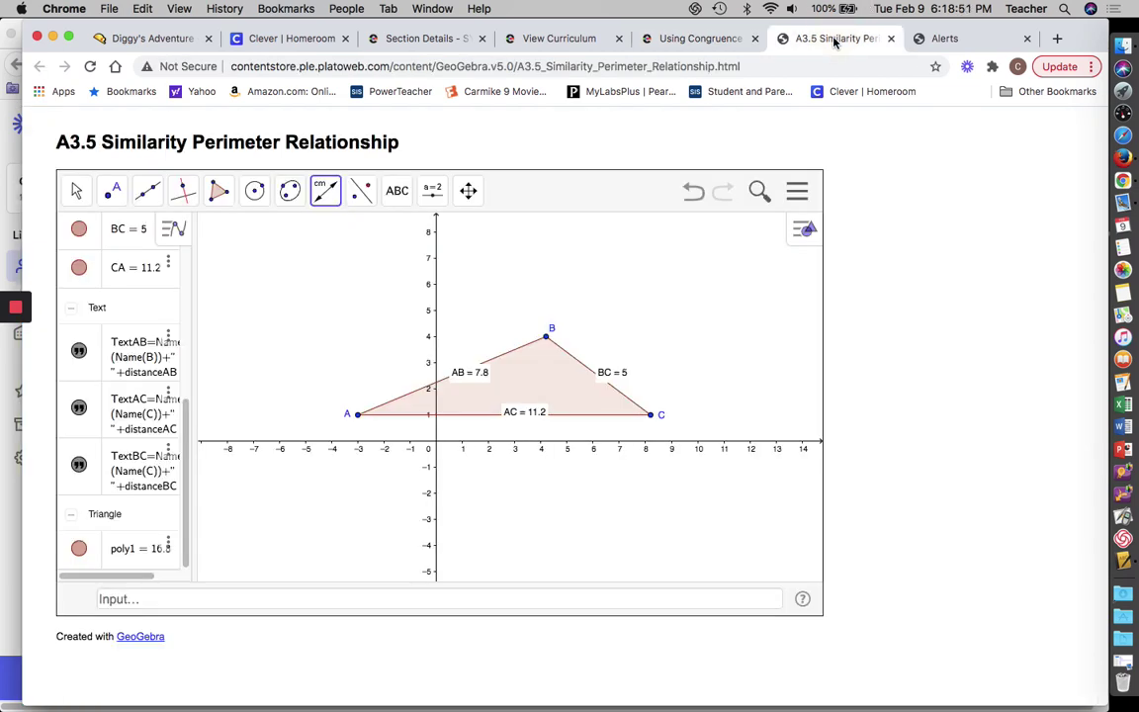
{"action": "left_click", "coordinate": [702, 38]}
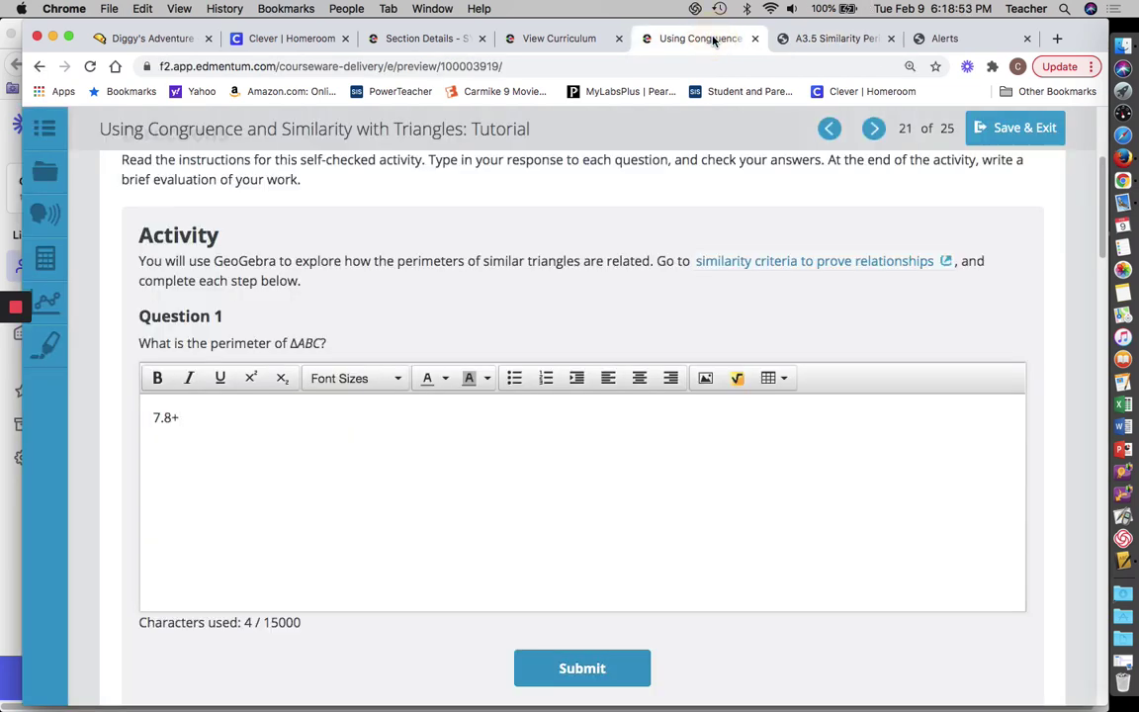
{"action": "type", "text": "11.2+5 ="}
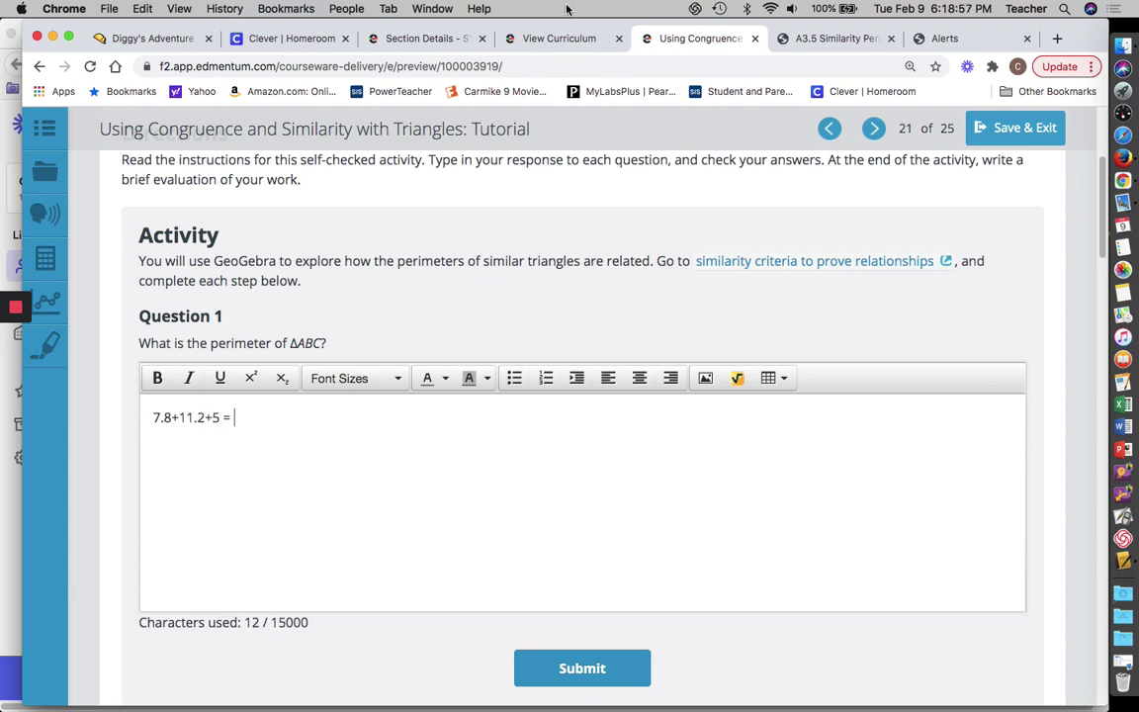
Step: Calculate 7.8 + 11.2 + 5 with the lesson's built-in calculator
{"action": "left_click", "coordinate": [45, 262]}
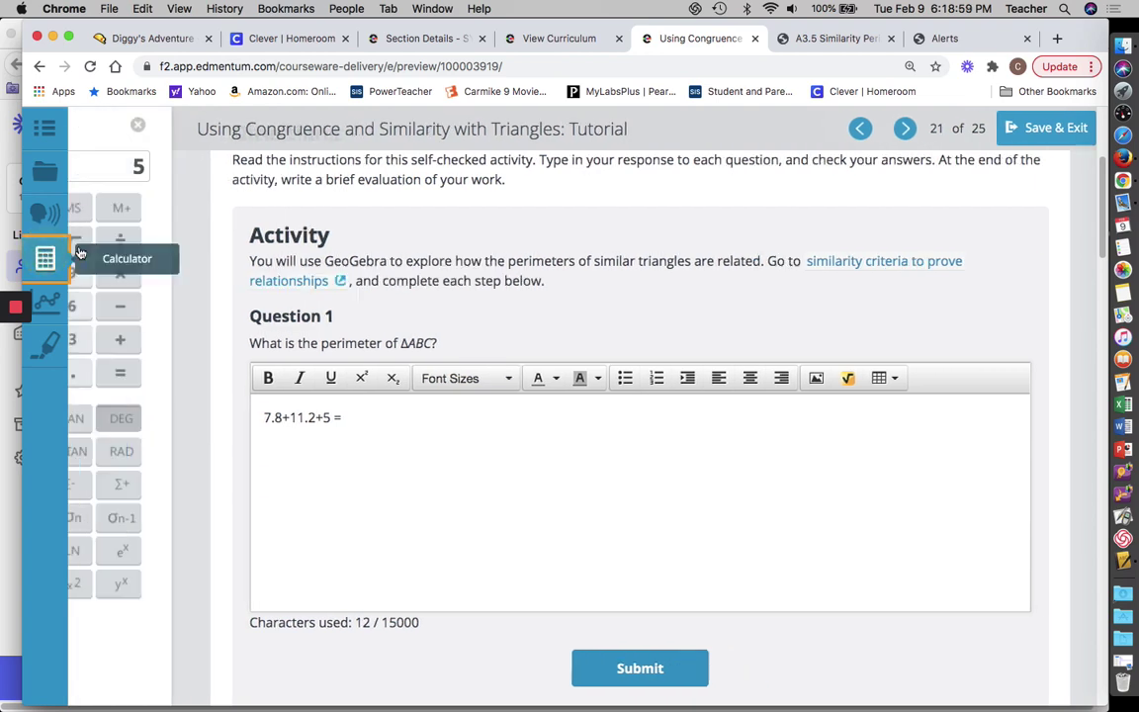
{"action": "left_click", "coordinate": [103, 265]}
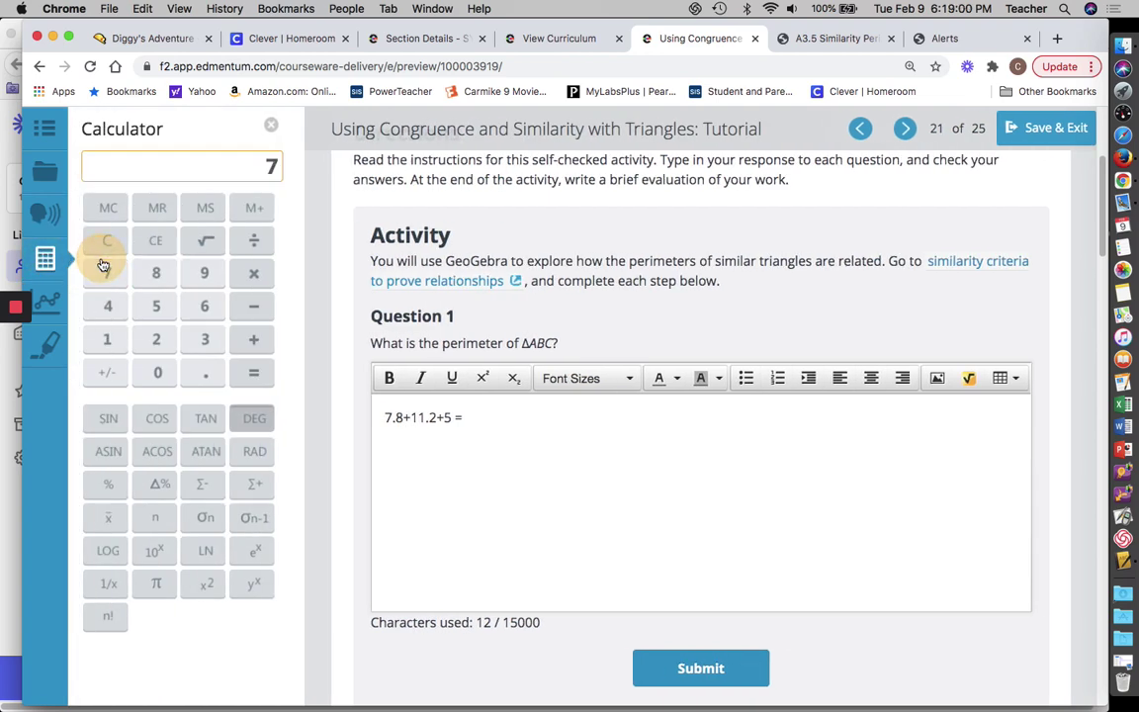
{"action": "left_click", "coordinate": [204, 371]}
{"action": "left_click", "coordinate": [156, 274]}
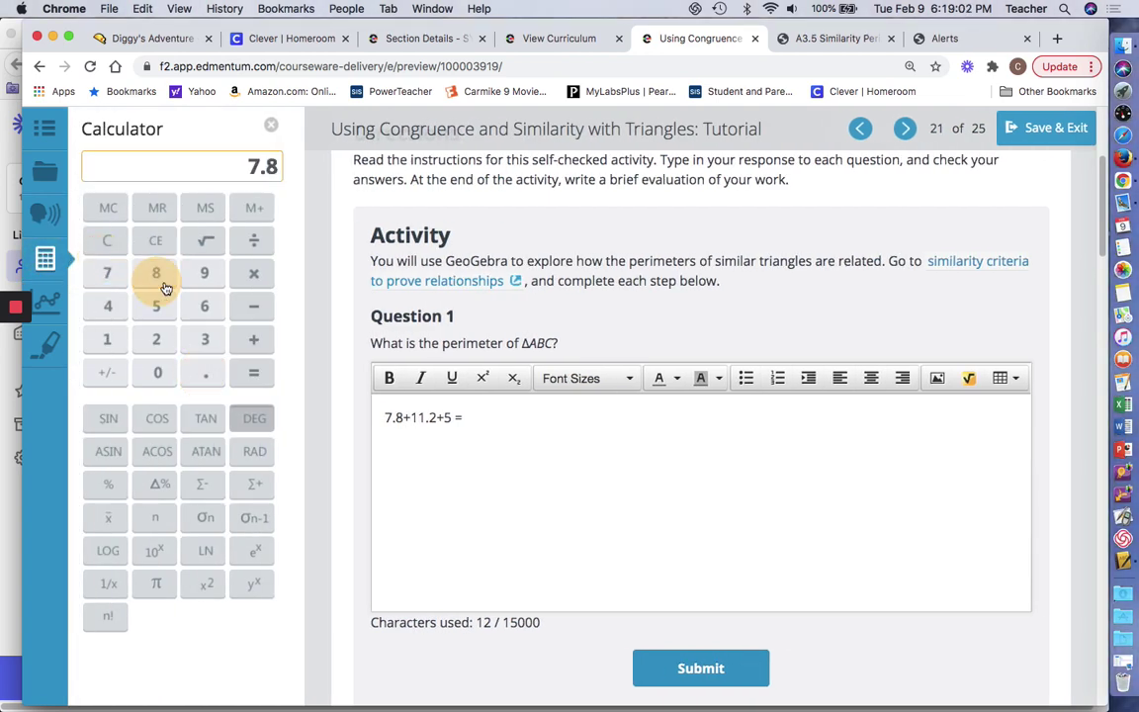
{"action": "left_click", "coordinate": [253, 339]}
{"action": "left_click", "coordinate": [108, 339]}
{"action": "left_click", "coordinate": [107, 339]}
{"action": "left_click", "coordinate": [204, 373]}
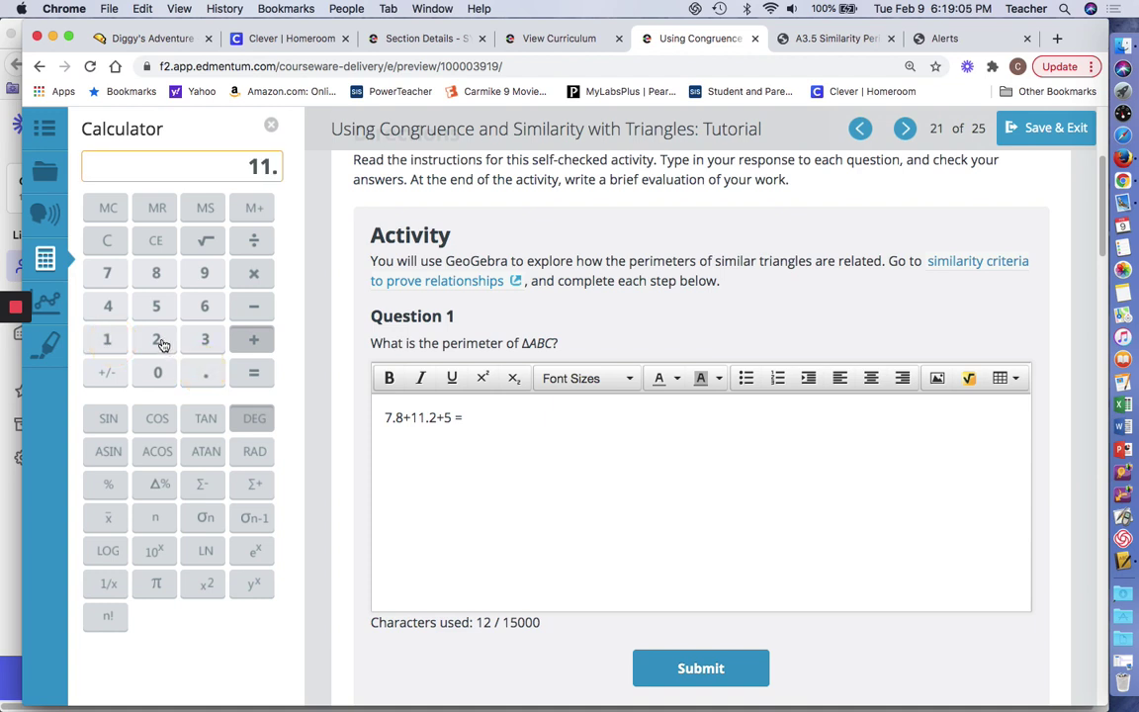
{"action": "left_click", "coordinate": [156, 339]}
{"action": "left_click", "coordinate": [253, 339]}
{"action": "left_click", "coordinate": [156, 306]}
{"action": "left_click", "coordinate": [253, 372]}
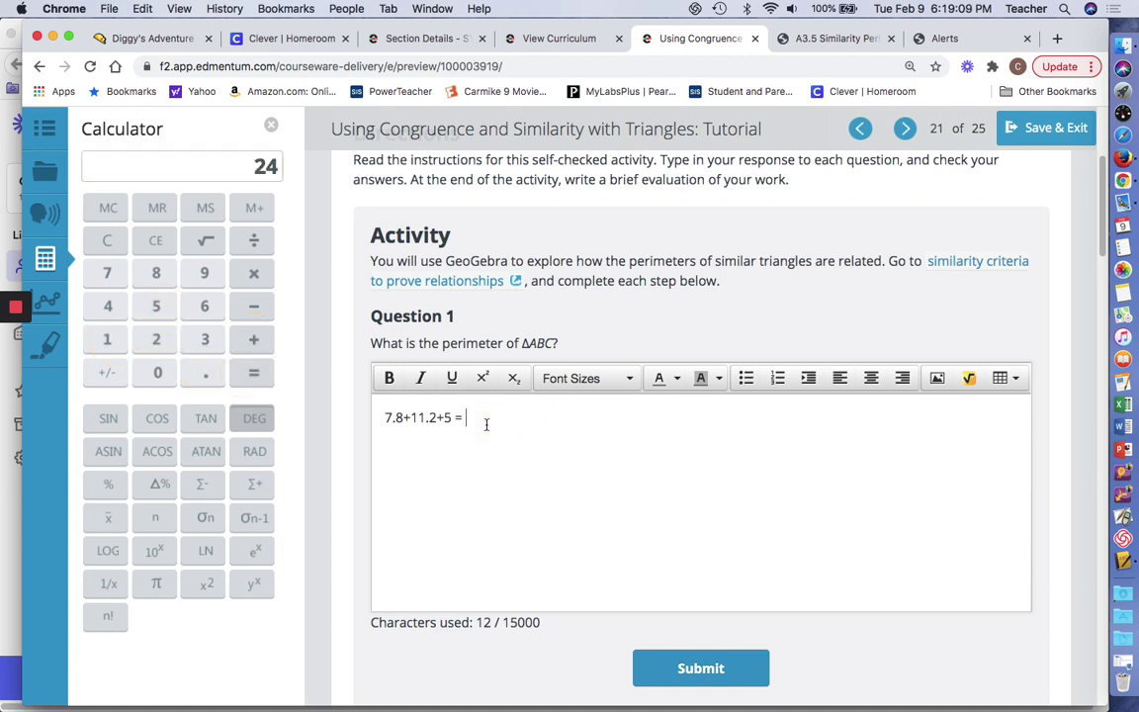
Step: Complete the Question 1 answer with "24 units", close the calculator and submit the answer
{"action": "type", "text": "24 units"}
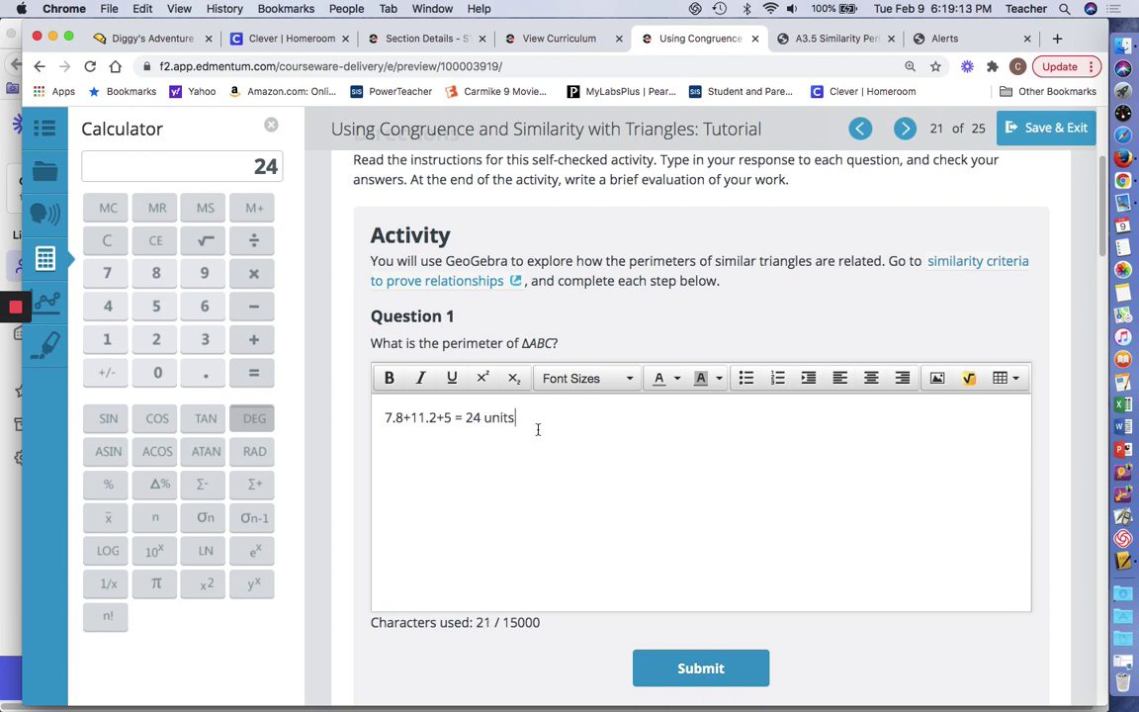
{"action": "scroll", "coordinate": [537, 427], "scroll_direction": "down", "scroll_amount": 1}
{"action": "left_click", "coordinate": [273, 126]}
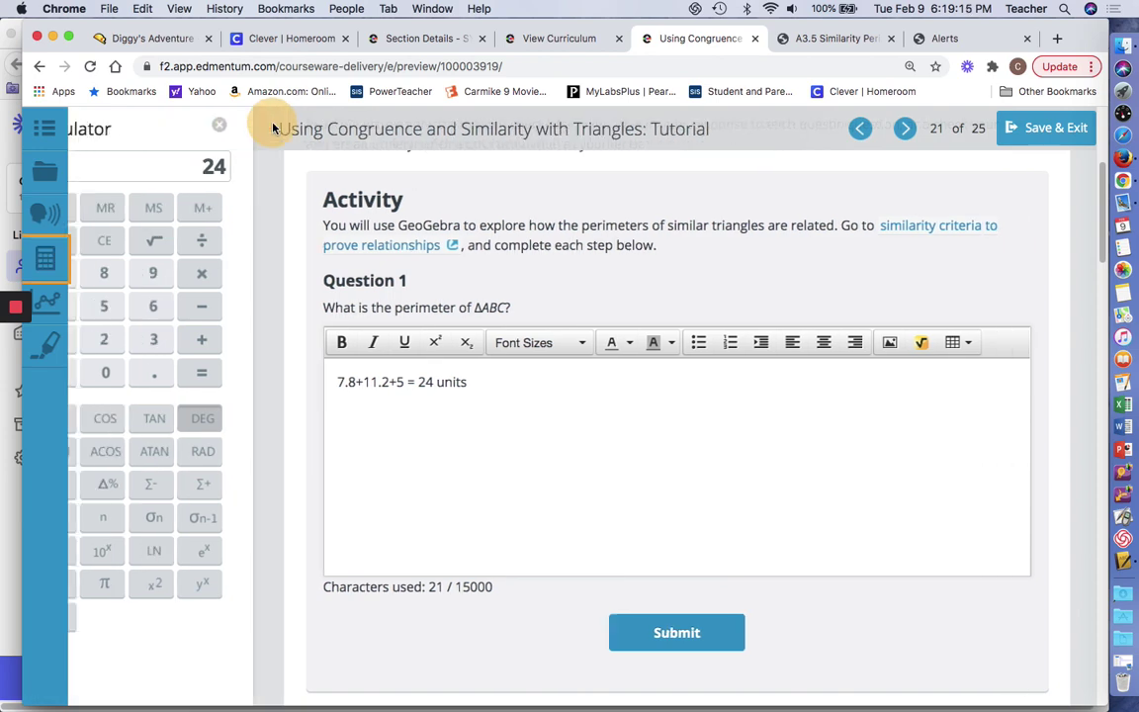
{"action": "left_click", "coordinate": [603, 636]}
Step: Review the Question 2 instructions, and plot a point at the origin in the GeoGebra activity
{"action": "scroll", "coordinate": [425, 559], "scroll_direction": "down", "scroll_amount": 10}
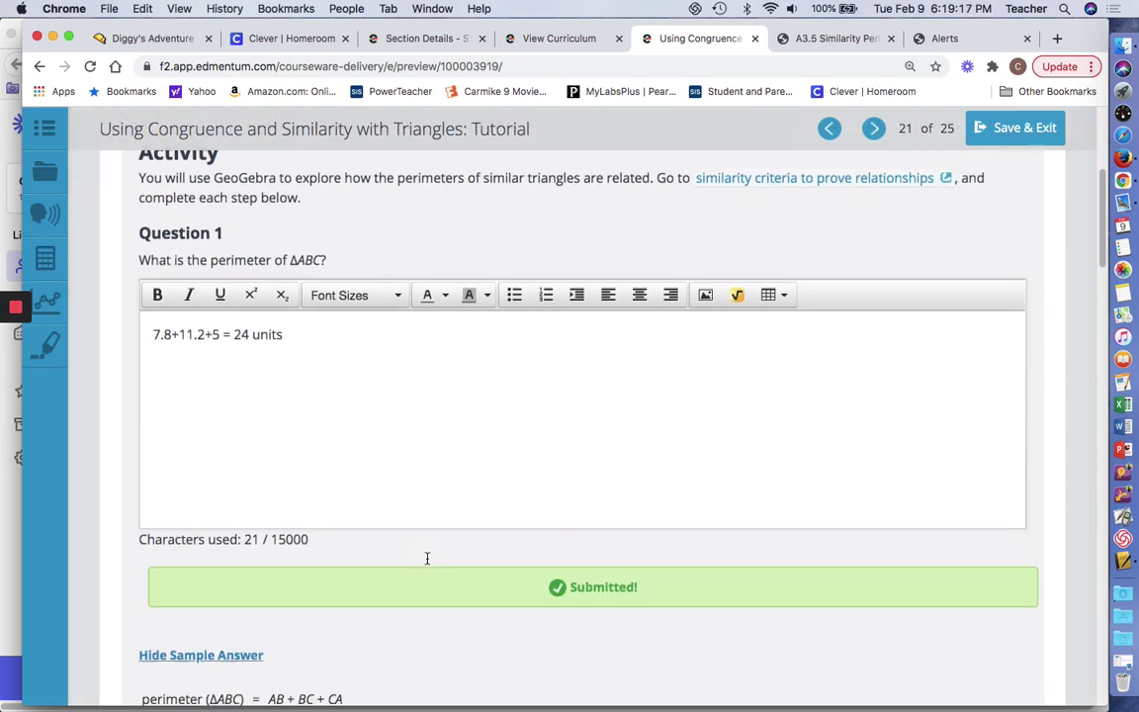
{"action": "scroll", "coordinate": [427, 559], "scroll_direction": "down", "scroll_amount": 1}
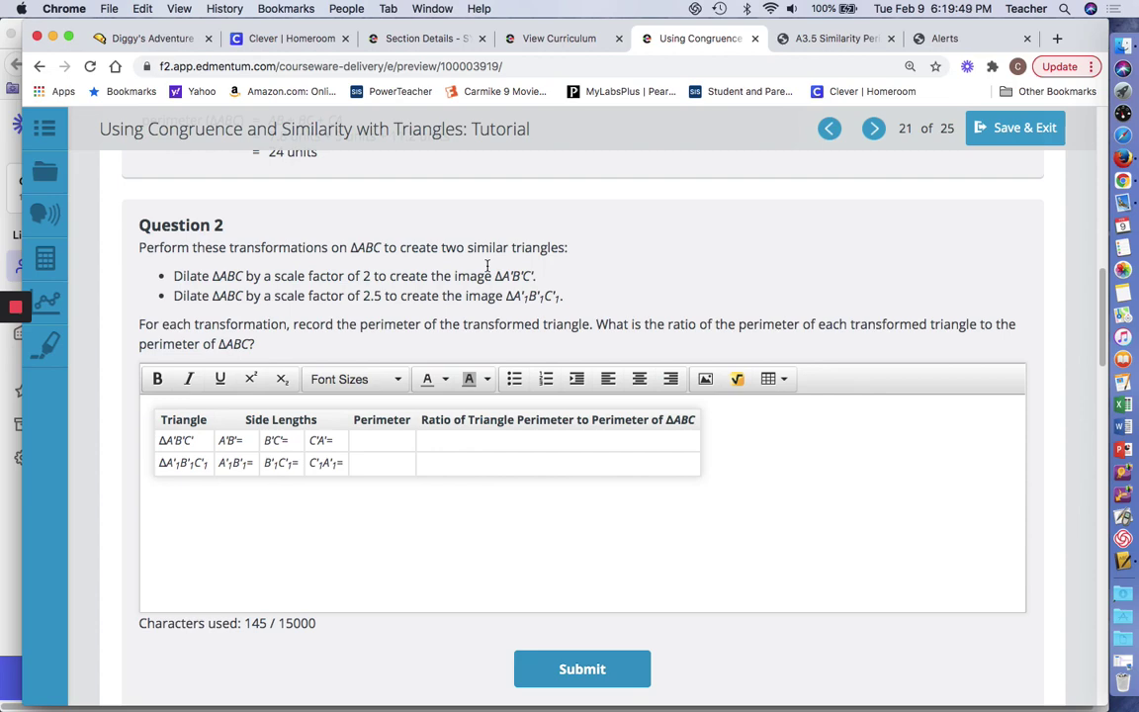
{"action": "left_click", "coordinate": [820, 38]}
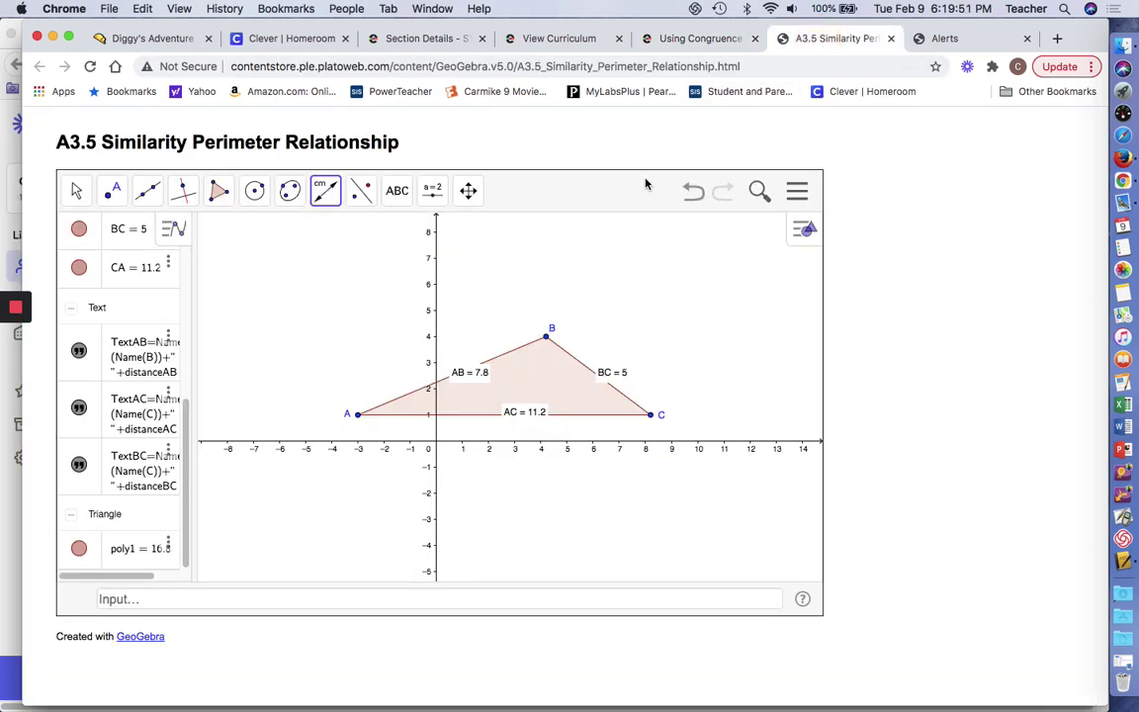
{"action": "left_click", "coordinate": [360, 194]}
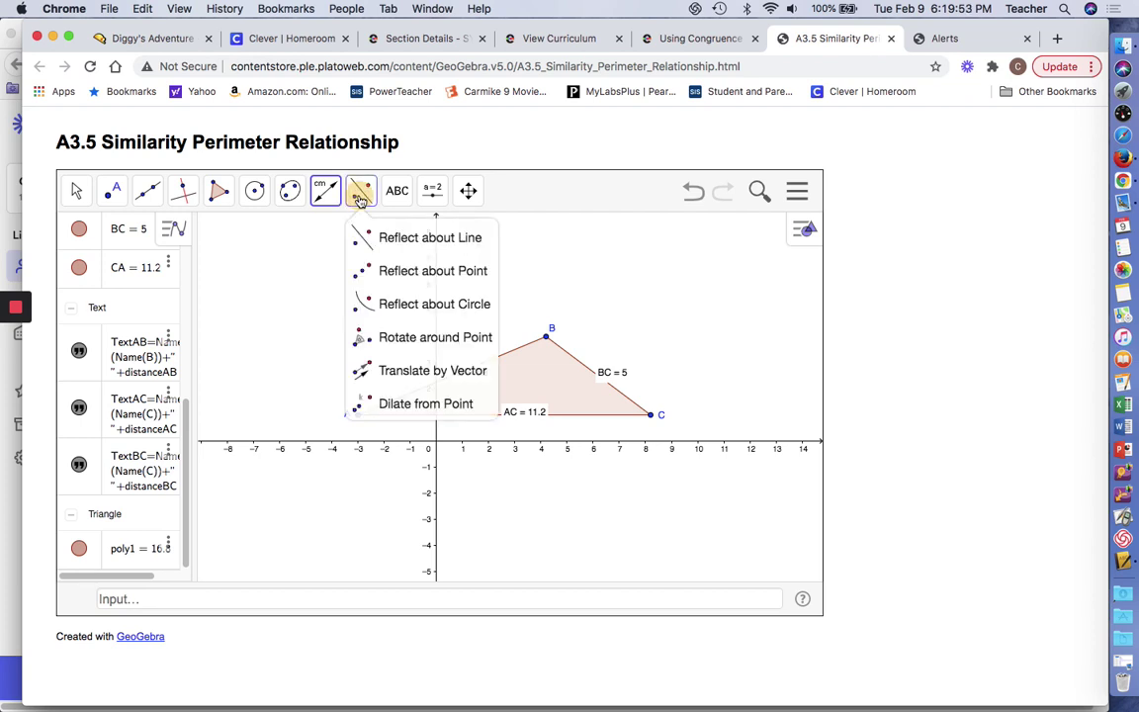
{"action": "left_click", "coordinate": [359, 195]}
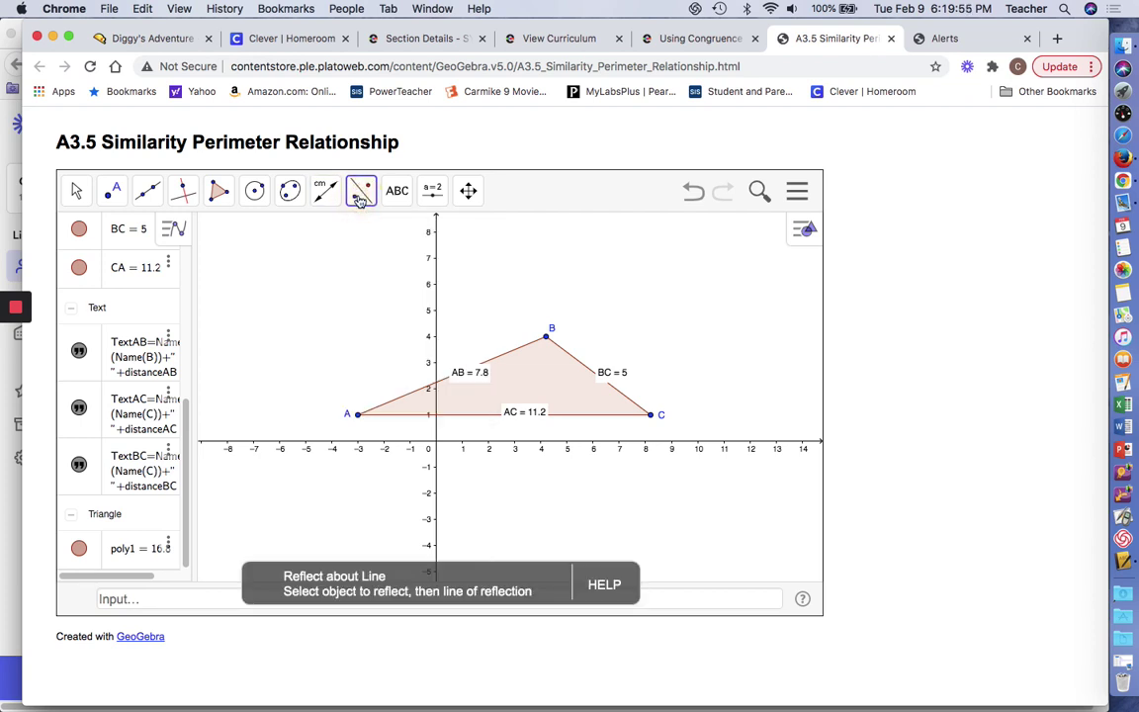
{"action": "left_click", "coordinate": [111, 191]}
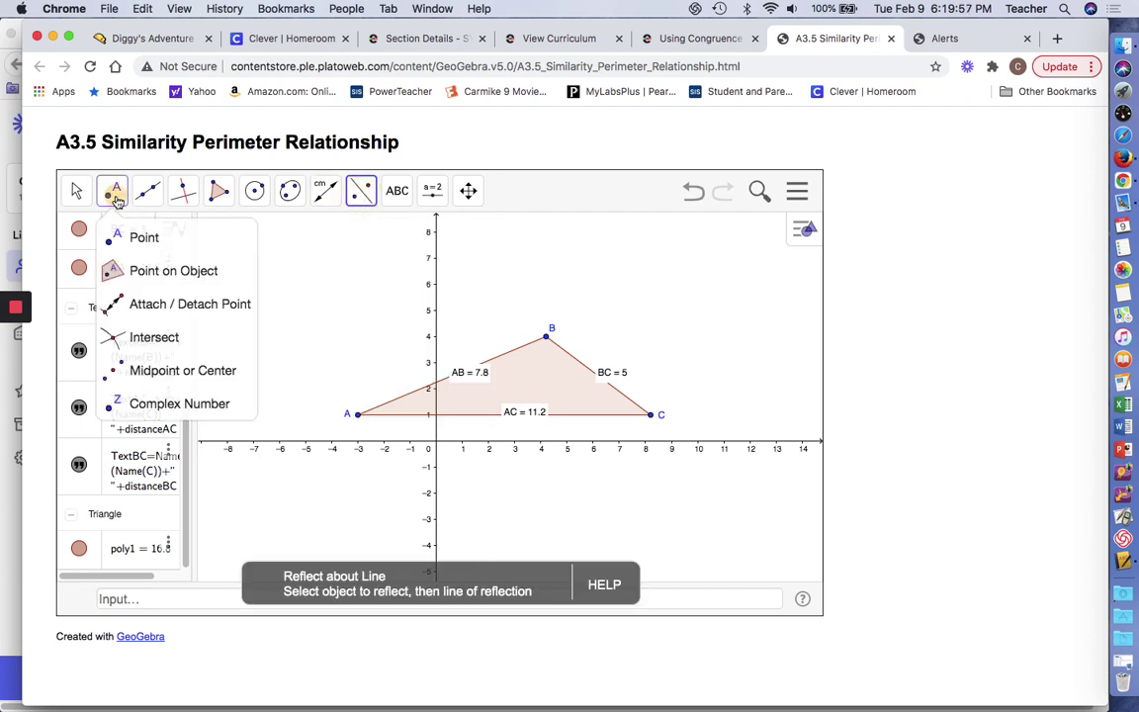
{"action": "left_click", "coordinate": [135, 239]}
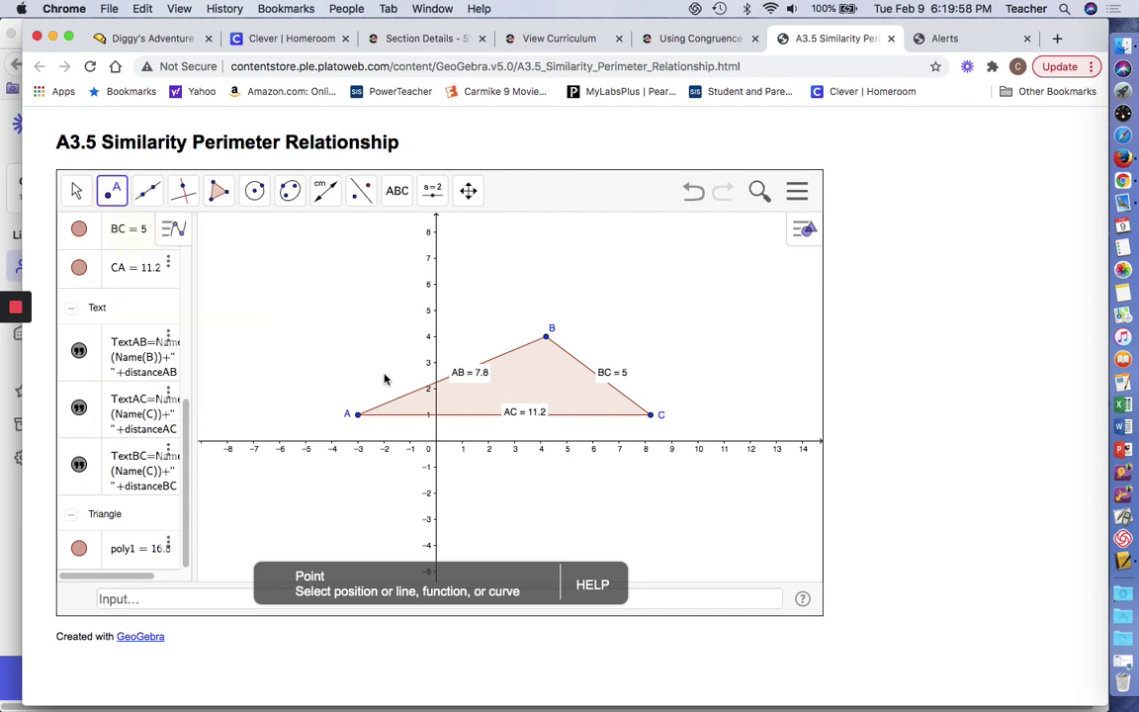
{"action": "left_click", "coordinate": [436, 441]}
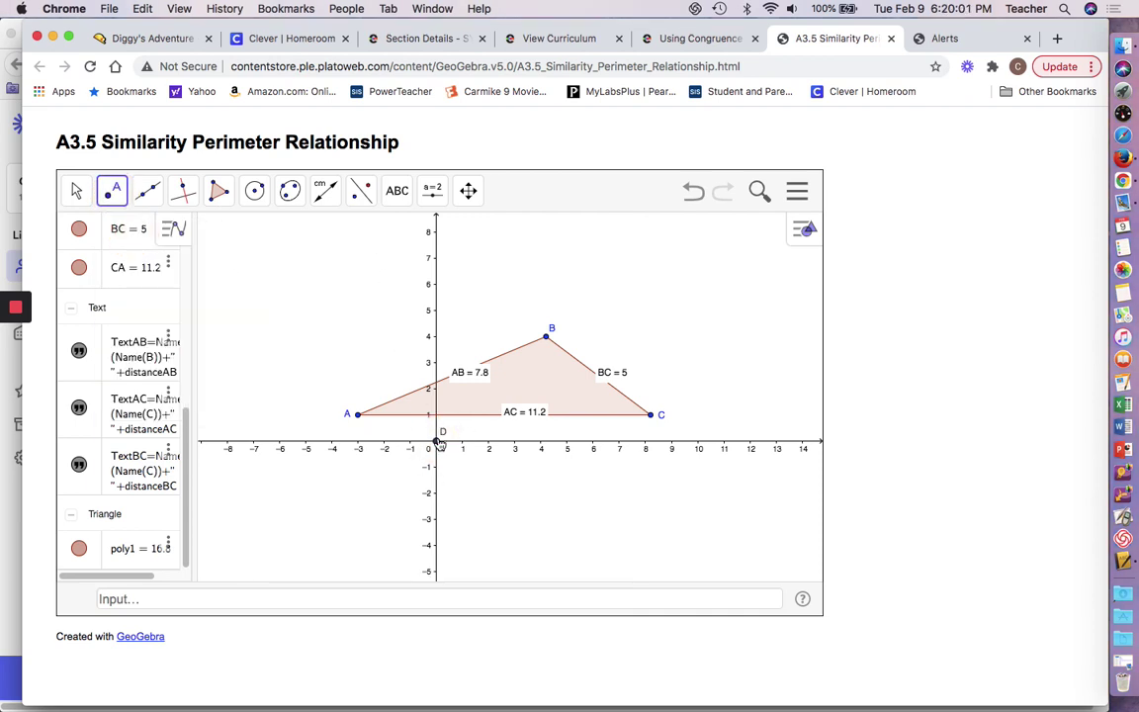
Step: Dilate triangle ABC from the point at the origin by a factor of 2
{"action": "left_click", "coordinate": [361, 190]}
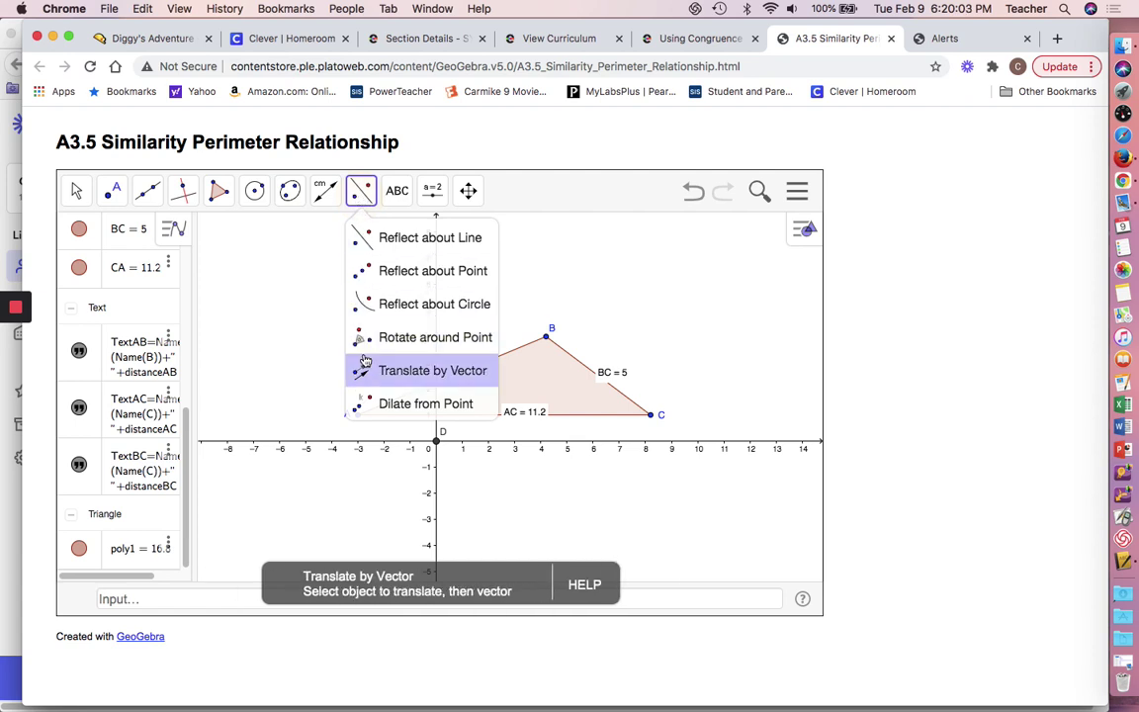
{"action": "left_click", "coordinate": [382, 404]}
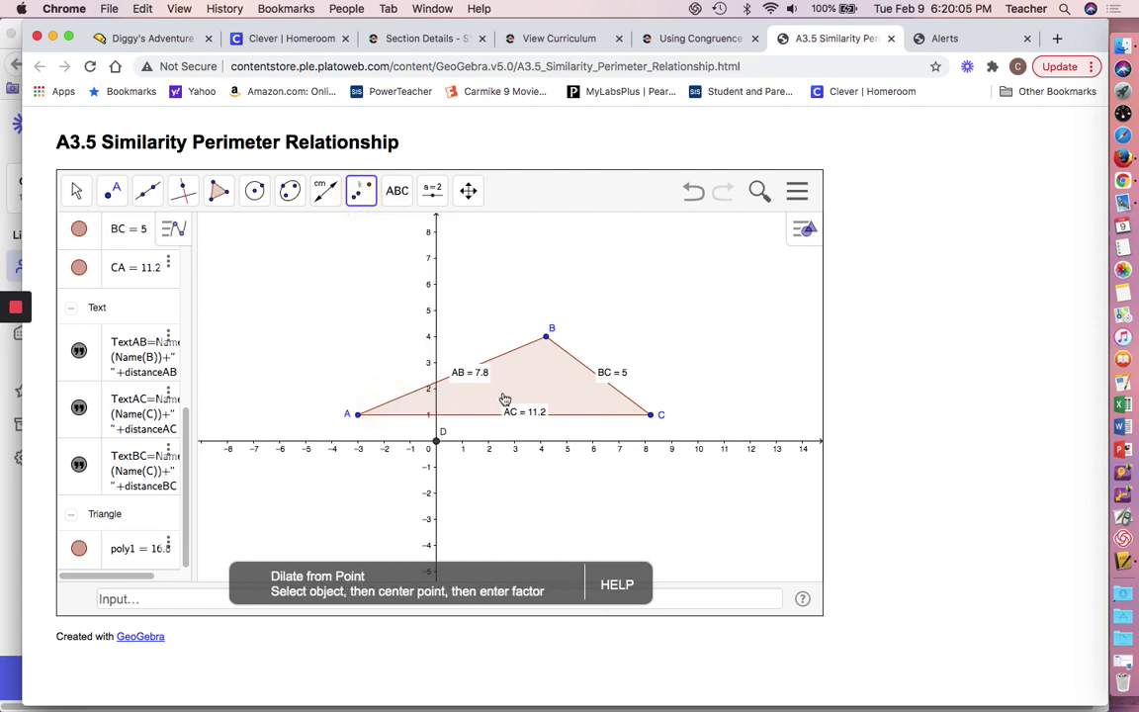
{"action": "left_click", "coordinate": [539, 386]}
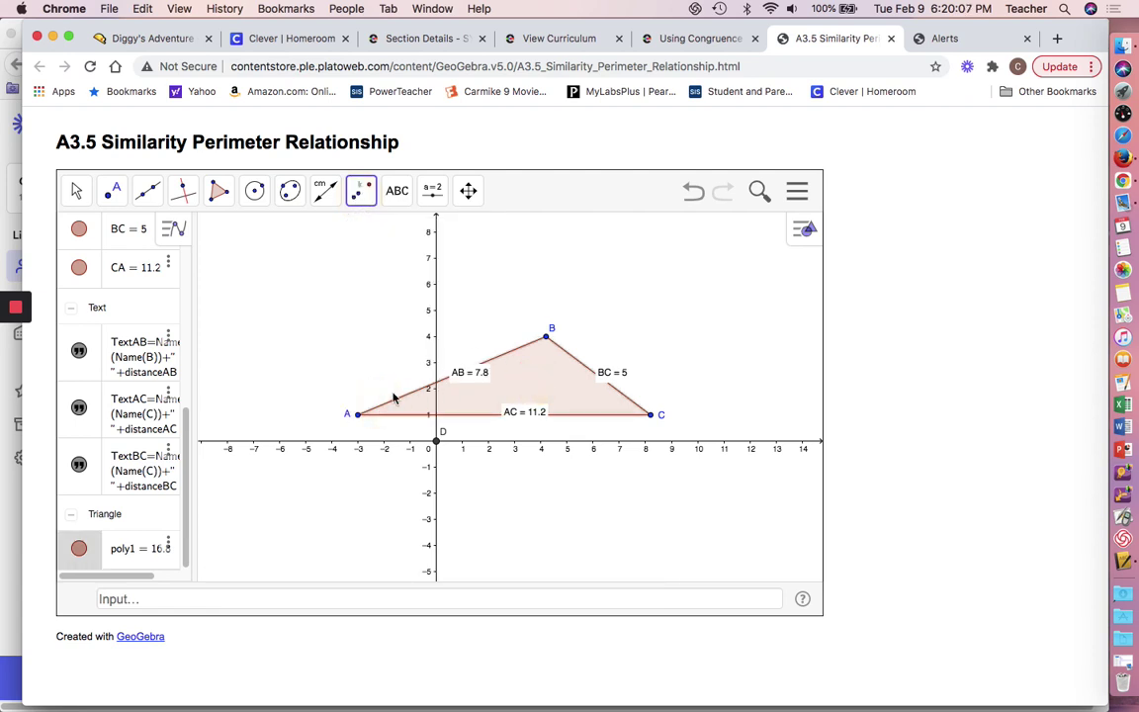
{"action": "left_click", "coordinate": [438, 443]}
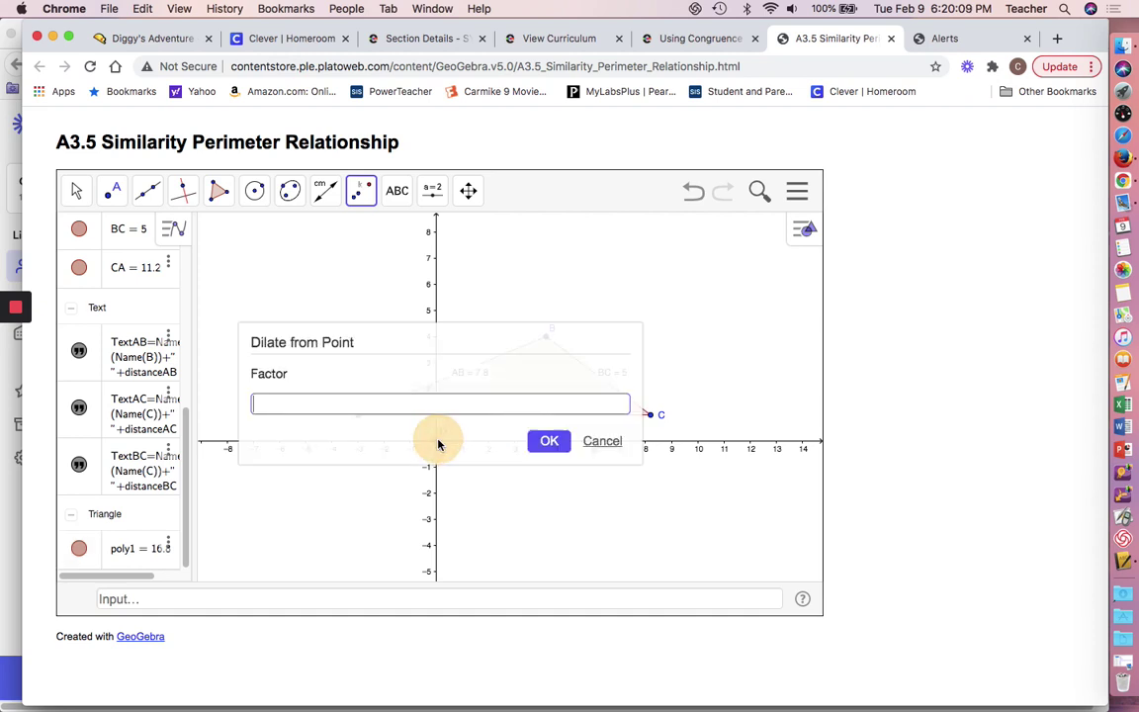
{"action": "type", "text": "2"}
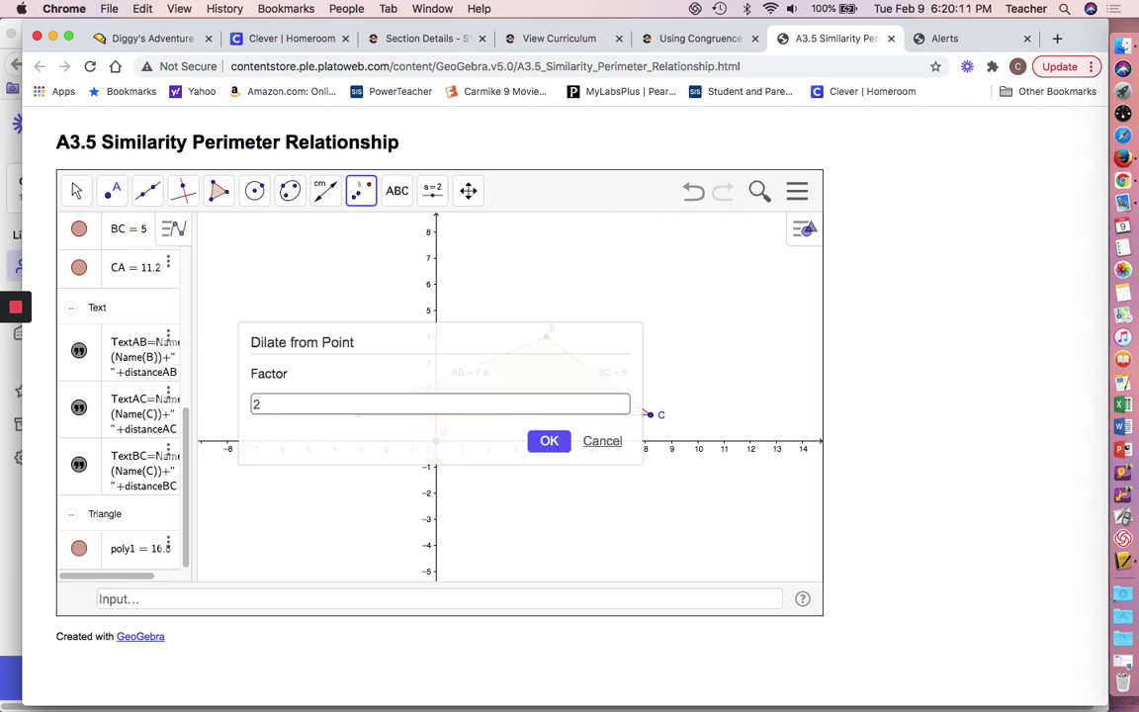
{"action": "left_click", "coordinate": [550, 442]}
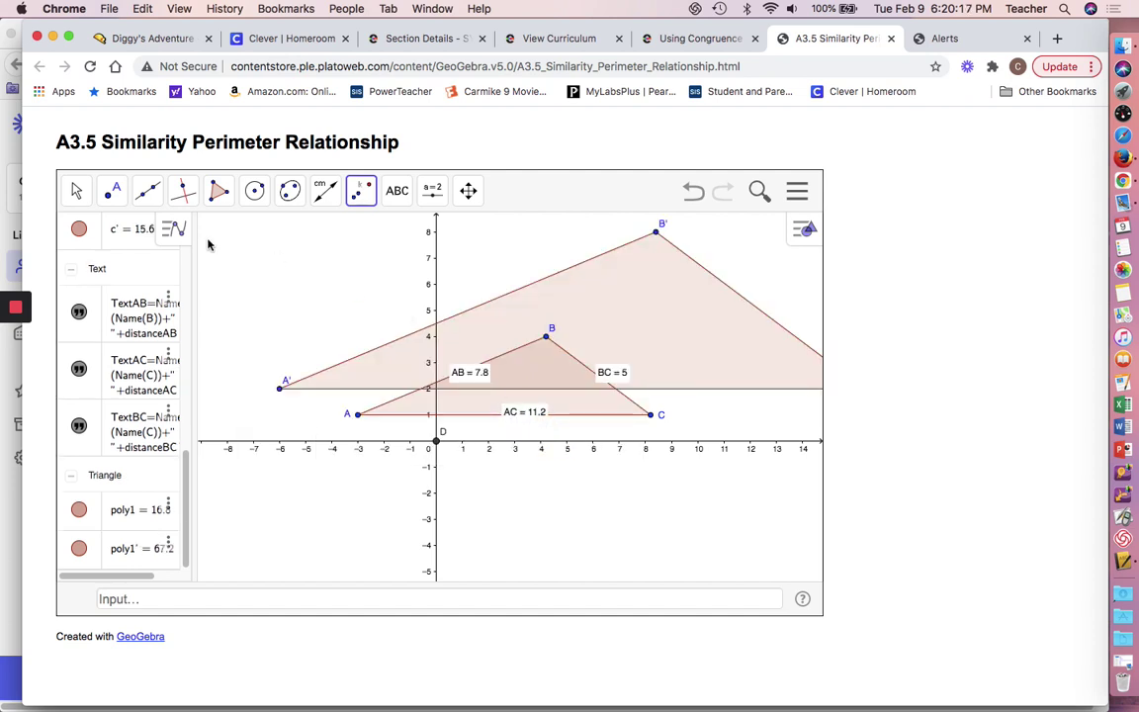
Step: Measure sides A'B', B'C' and C'A' of the dilated triangle with the Distance or Length tool
{"action": "left_click", "coordinate": [83, 197]}
{"action": "left_click", "coordinate": [91, 233]}
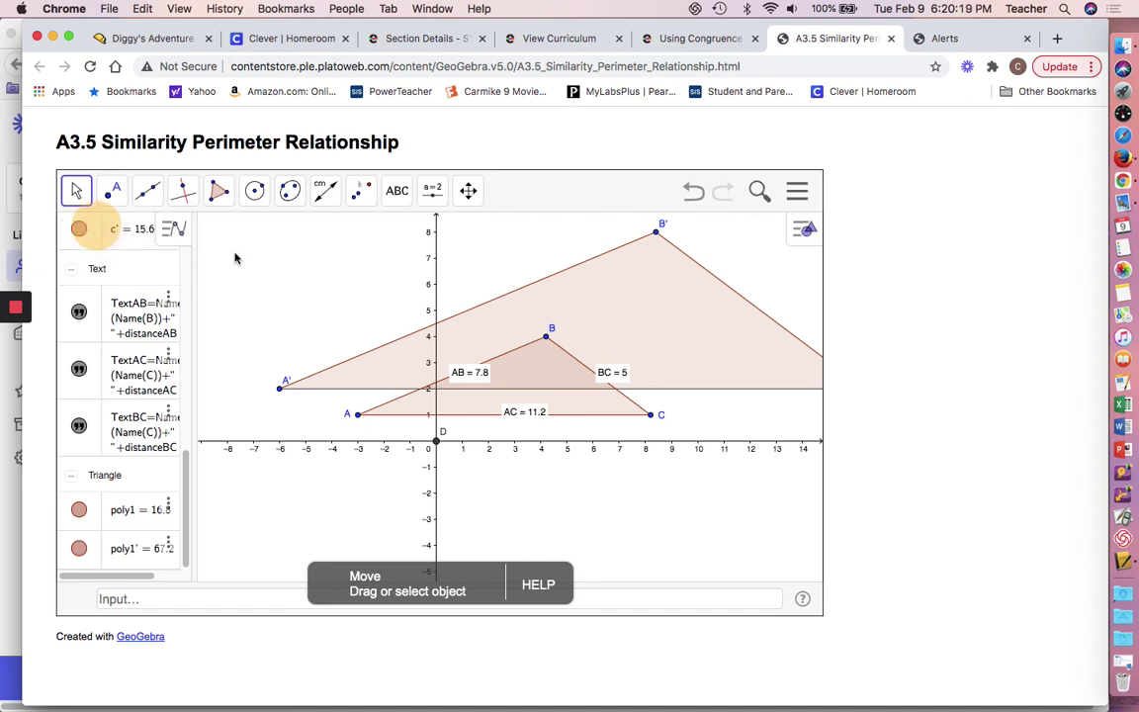
{"action": "mouse_move", "coordinate": [279, 285]}
{"action": "left_mouse_down"}
{"action": "mouse_move", "coordinate": [247, 298]}
{"action": "mouse_move", "coordinate": [292, 298]}
{"action": "left_mouse_up"}
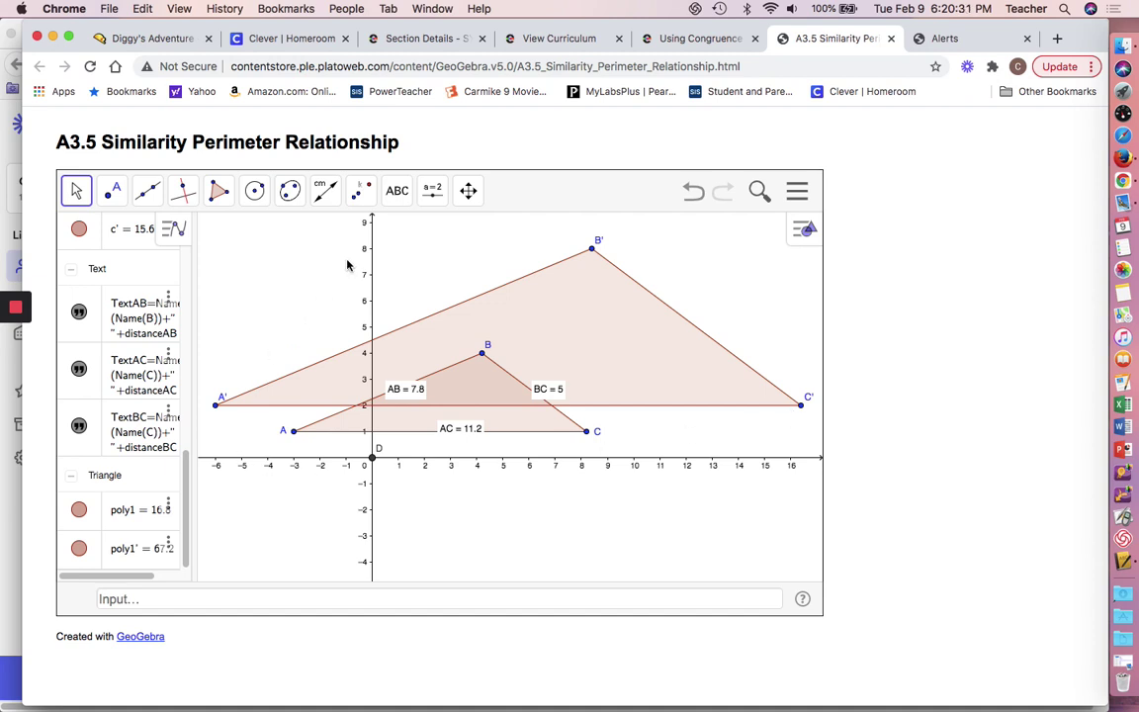
{"action": "left_click", "coordinate": [330, 197]}
{"action": "left_click", "coordinate": [350, 300]}
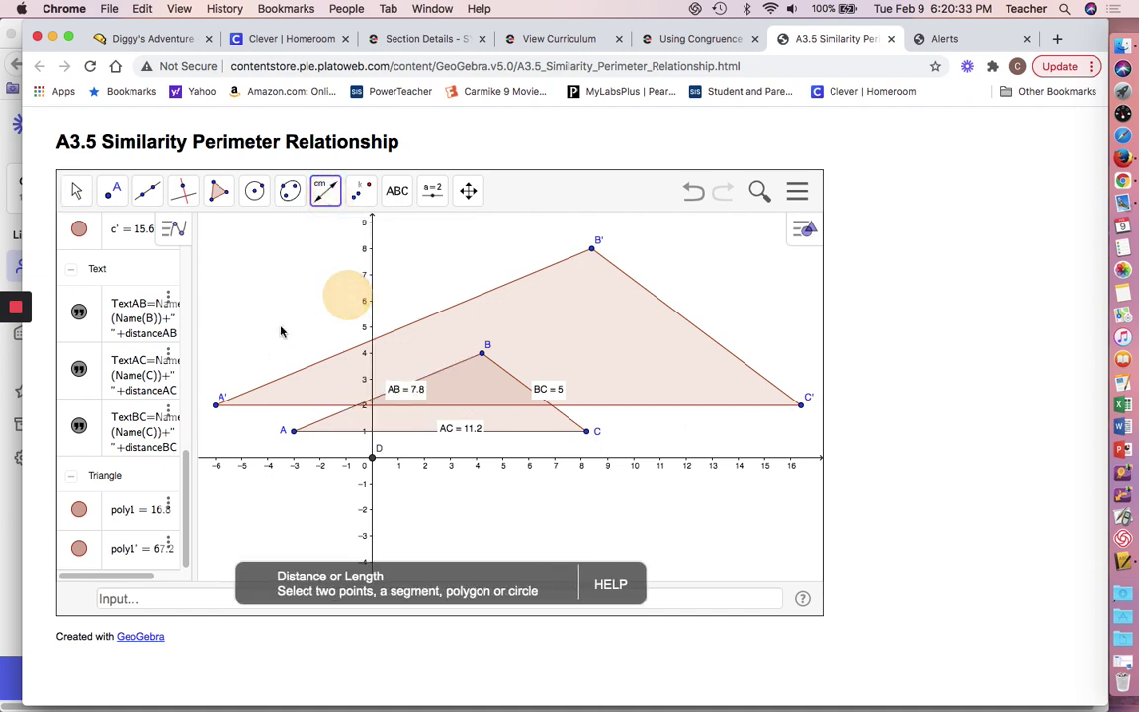
{"action": "left_click", "coordinate": [218, 403]}
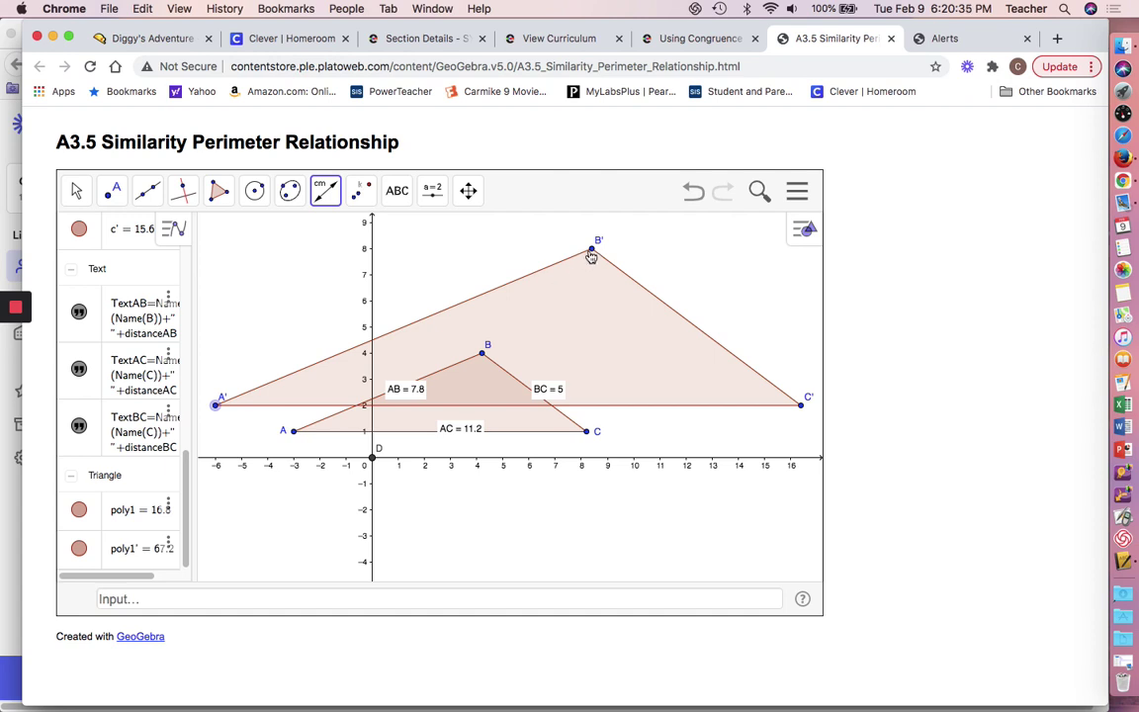
{"action": "left_click", "coordinate": [592, 249]}
{"action": "left_click", "coordinate": [592, 250]}
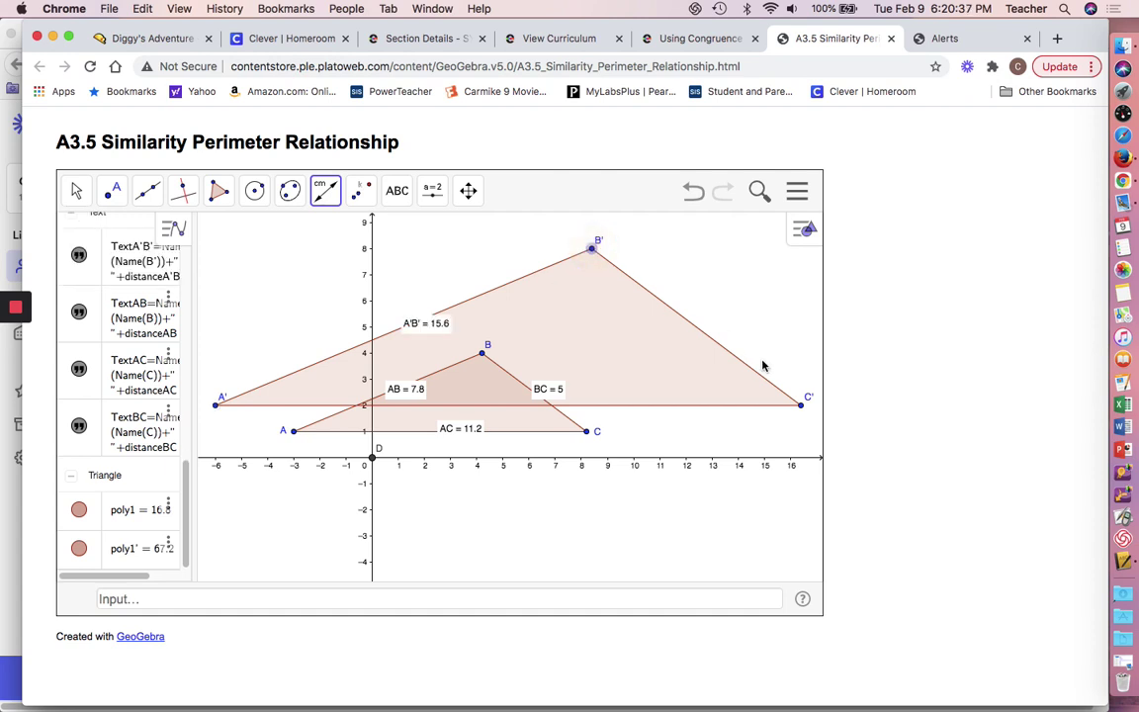
{"action": "left_click", "coordinate": [801, 405]}
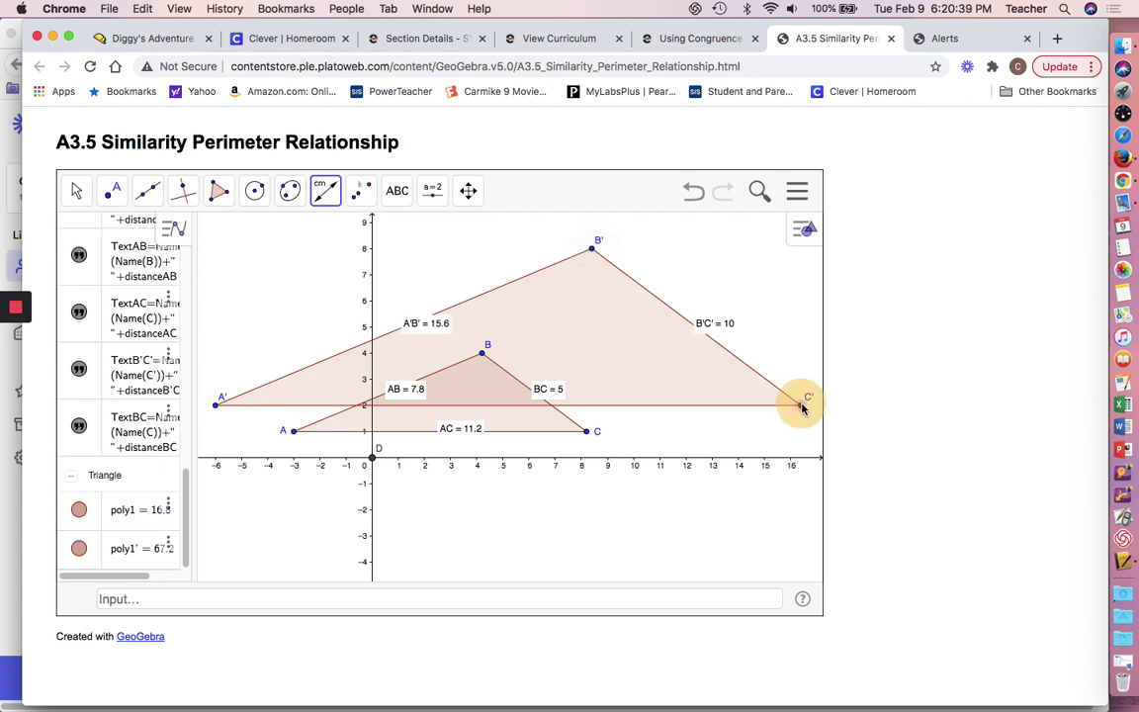
{"action": "left_click", "coordinate": [216, 406]}
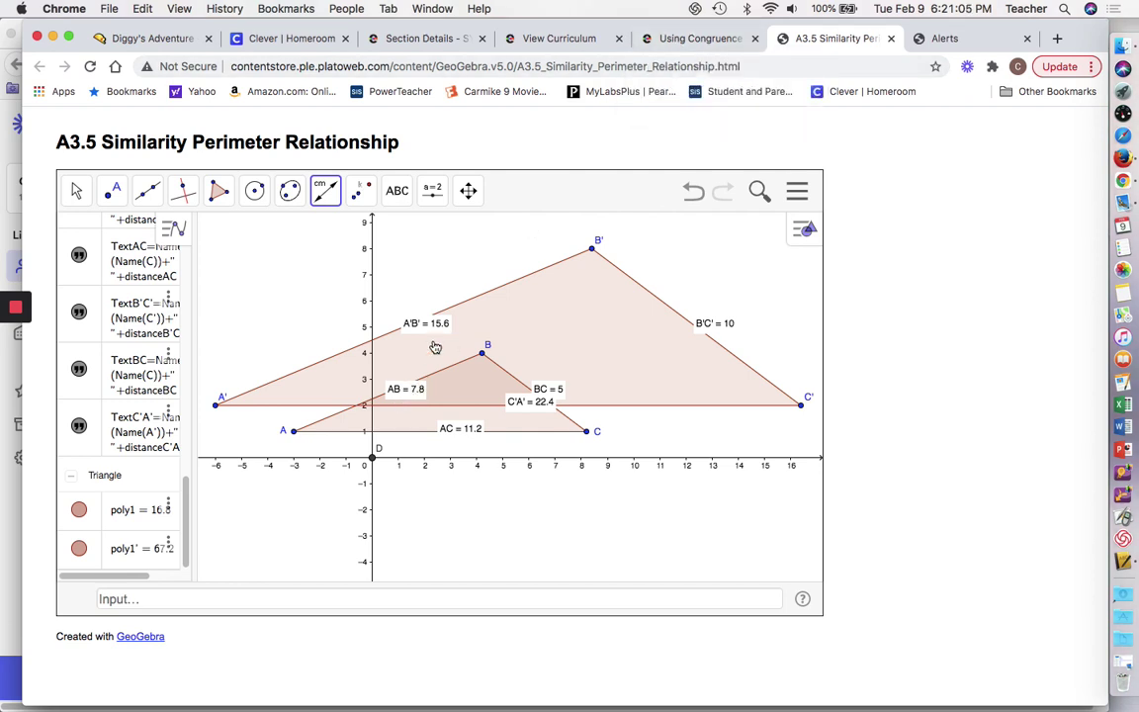
Step: Record the side lengths A'B'=15.6, B'C'=10 and C'A'=22.4 in the Question 2 answer table of the Edmentum lesson
{"action": "left_click", "coordinate": [682, 38]}
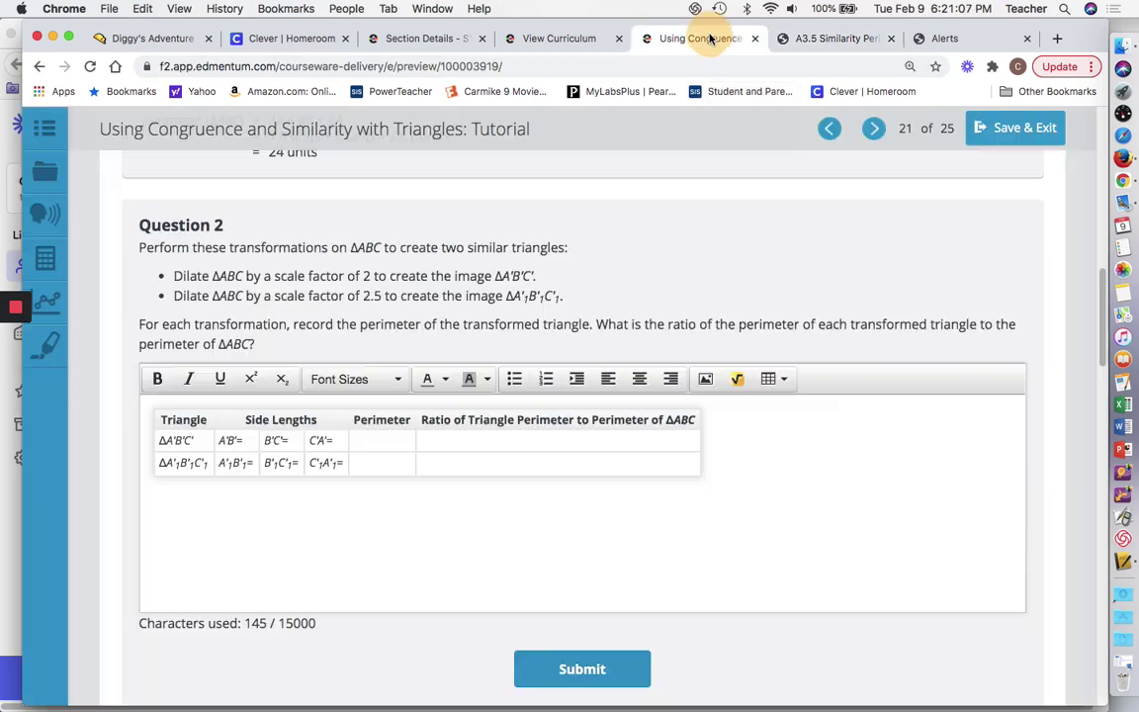
{"action": "left_click", "coordinate": [253, 445]}
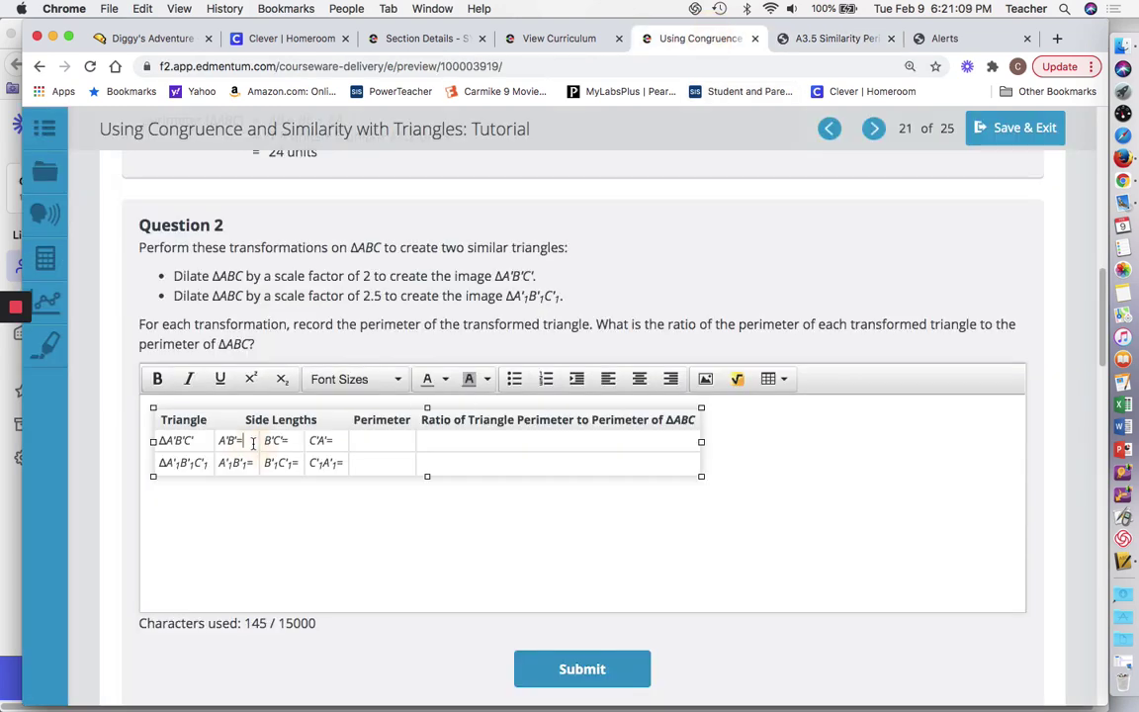
{"action": "type", "text": "15.6"}
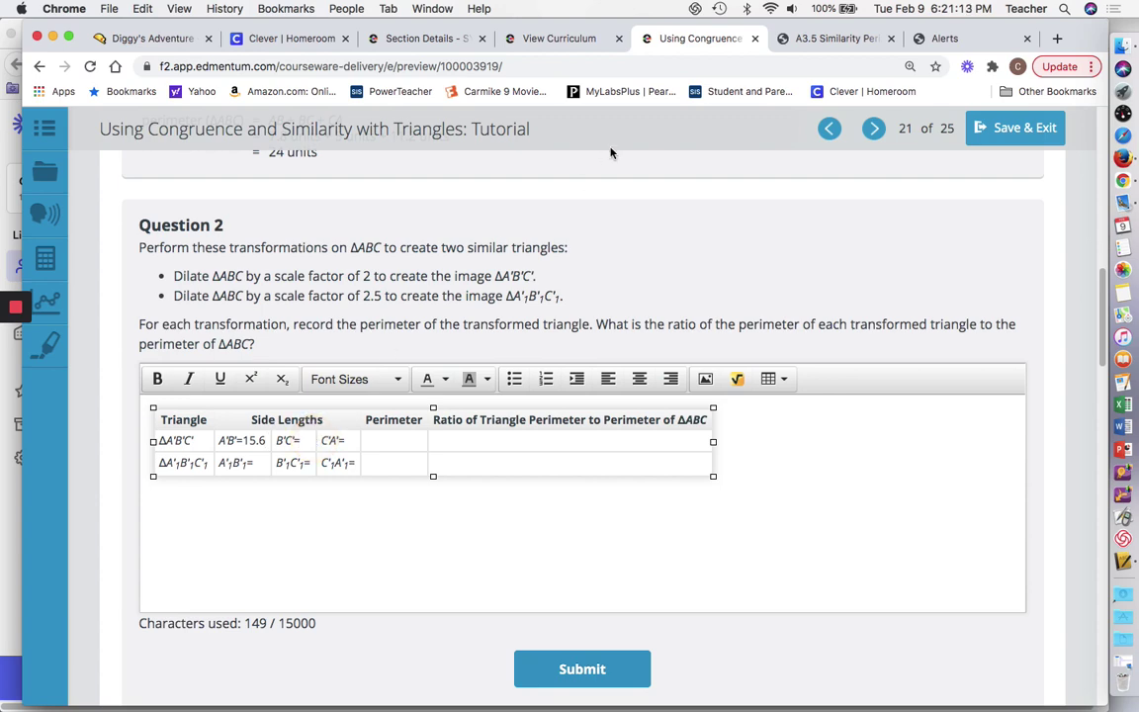
{"action": "left_click", "coordinate": [815, 42]}
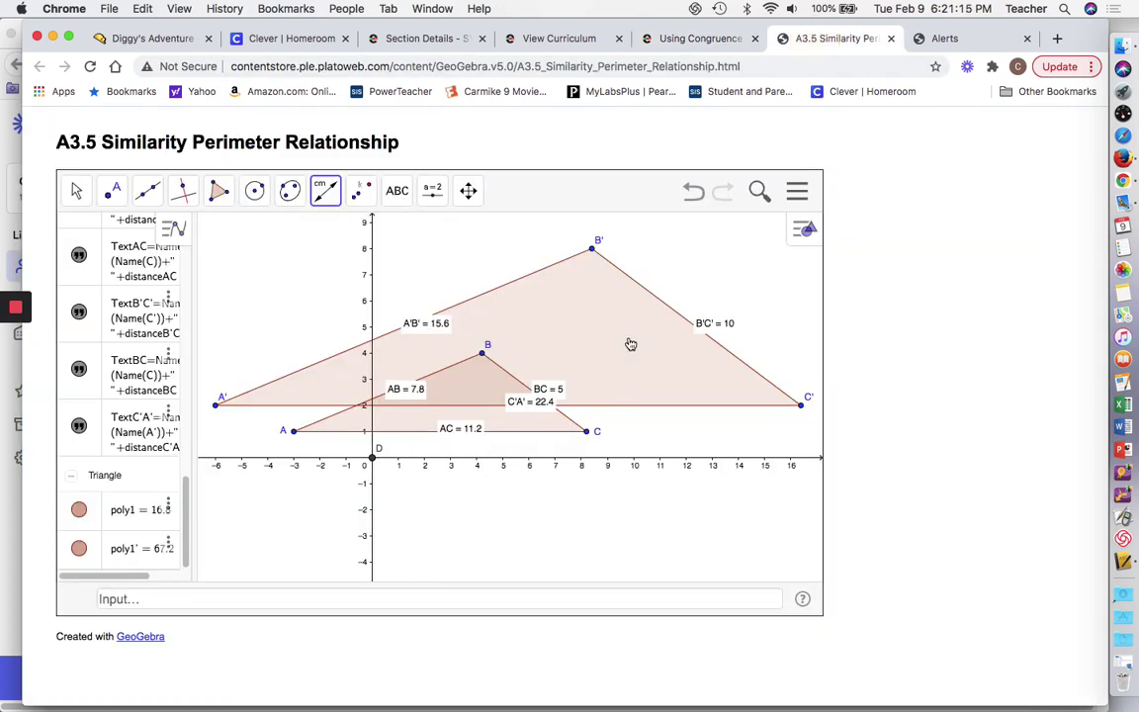
{"action": "left_click", "coordinate": [672, 40]}
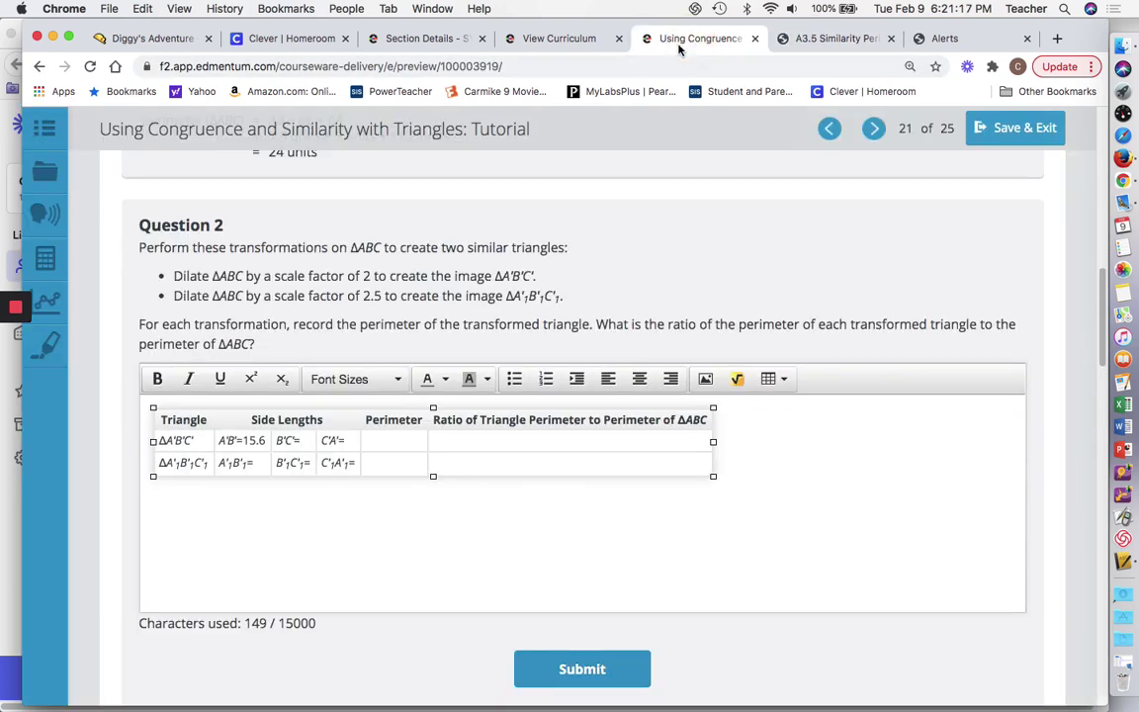
{"action": "type", "text": "10"}
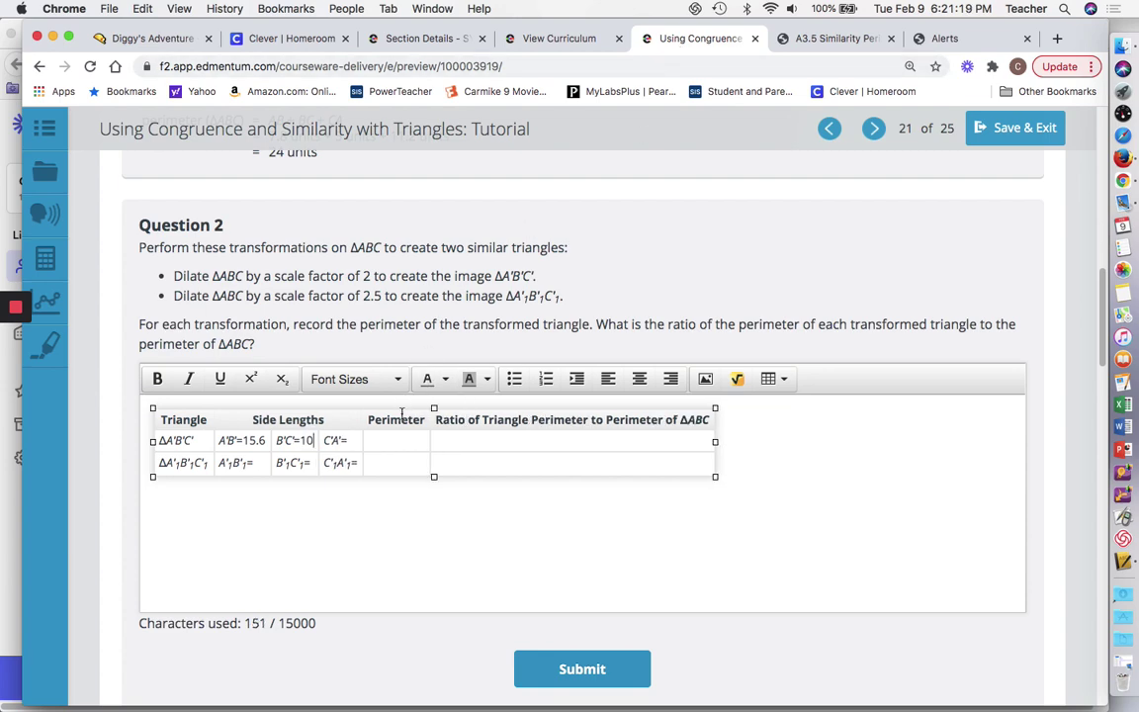
{"action": "left_click", "coordinate": [811, 40]}
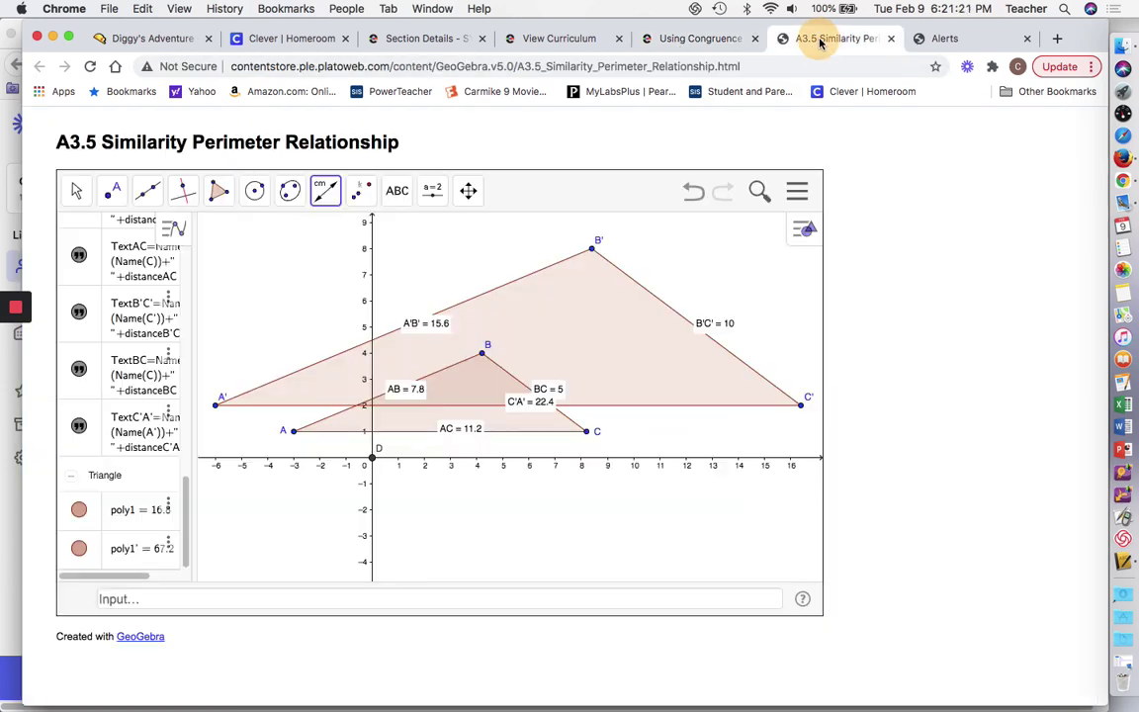
{"action": "left_click", "coordinate": [702, 39]}
{"action": "type", "text": "22.4"}
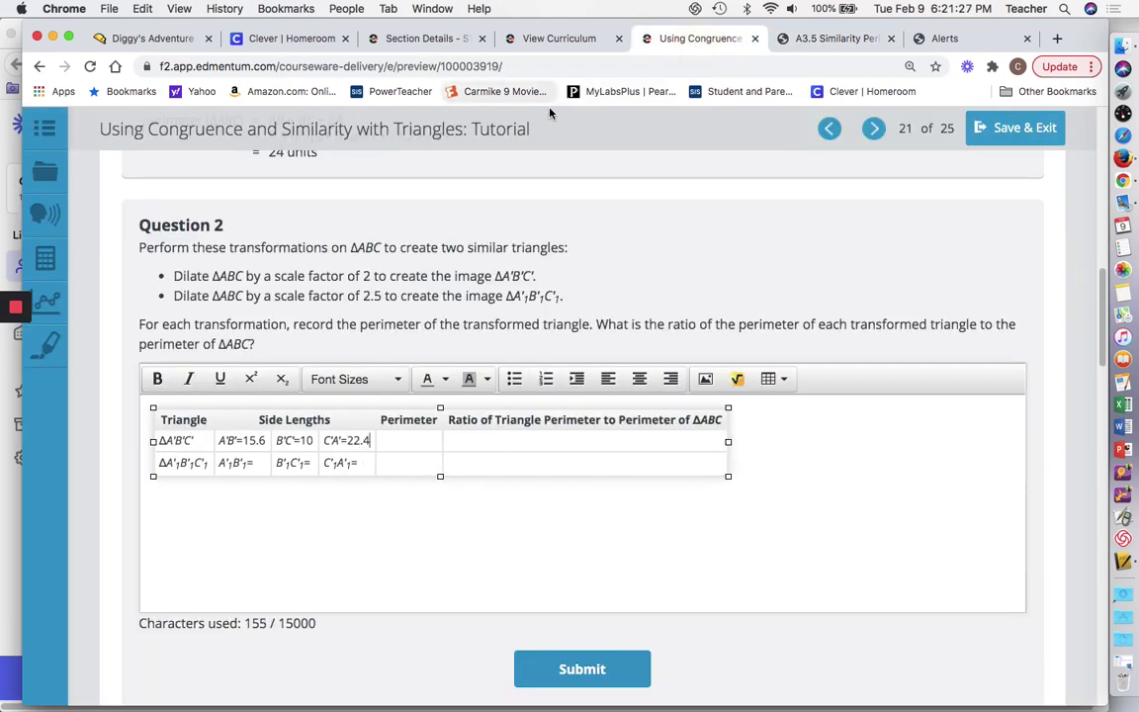
Step: Calculate 15.6 + 10 + 22.4 with the lesson's built-in calculator
{"action": "left_click", "coordinate": [46, 255]}
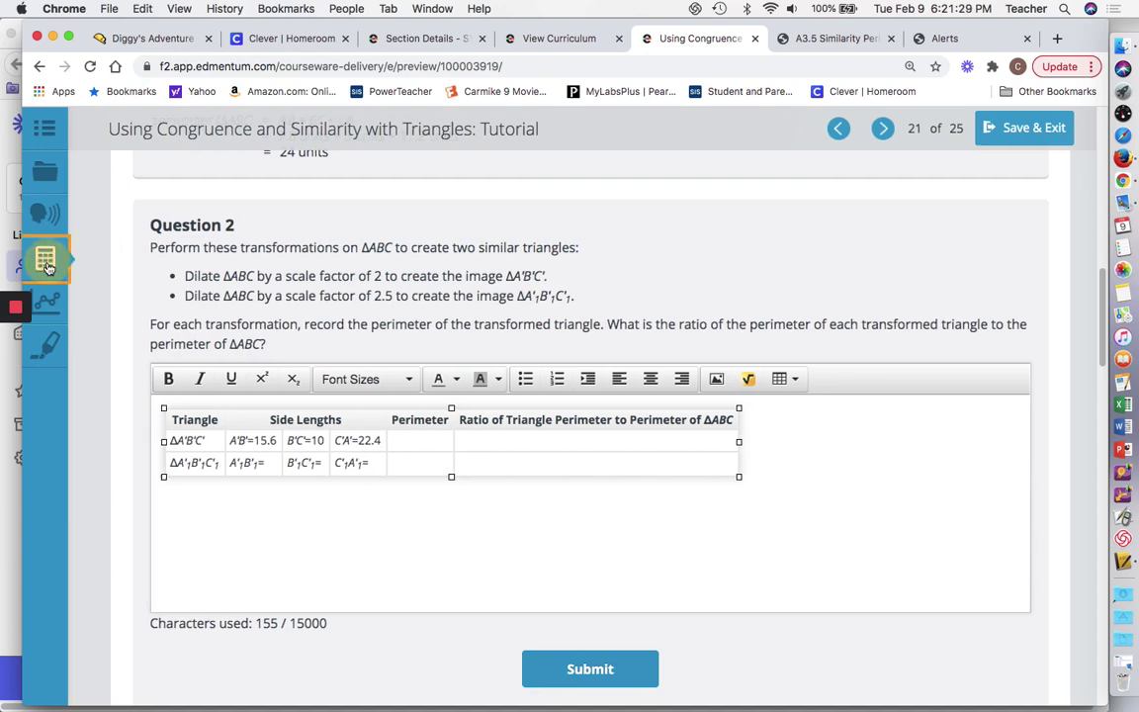
{"action": "left_click", "coordinate": [106, 338]}
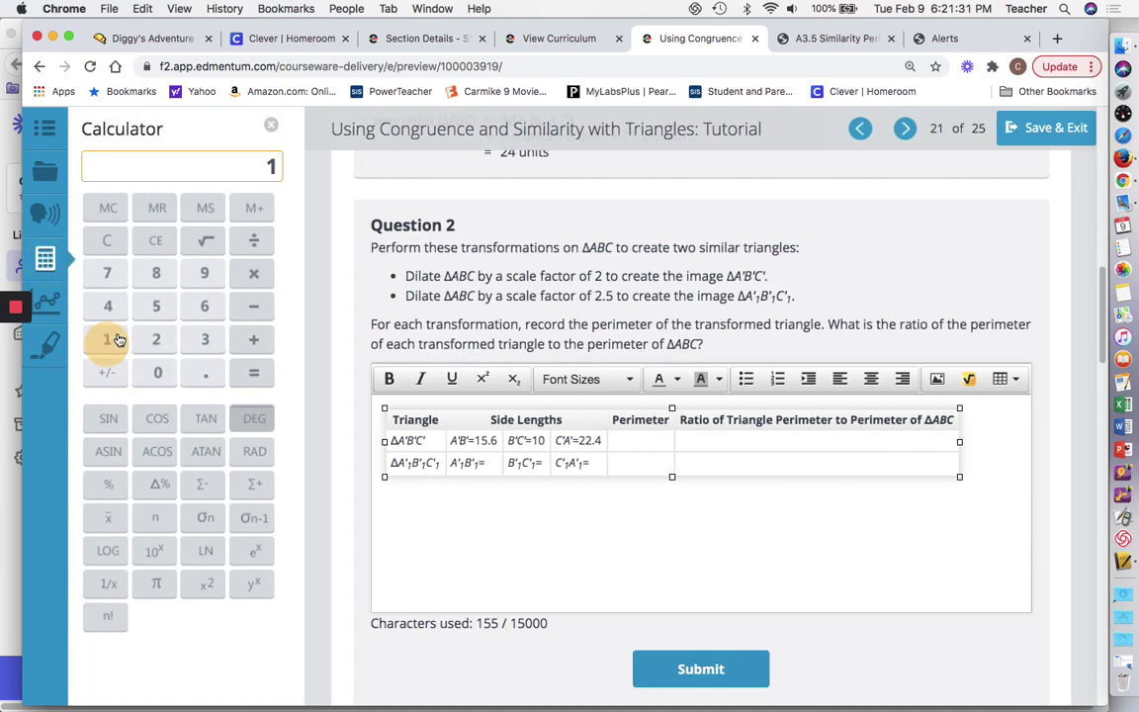
{"action": "left_click", "coordinate": [155, 306]}
{"action": "left_click", "coordinate": [206, 371]}
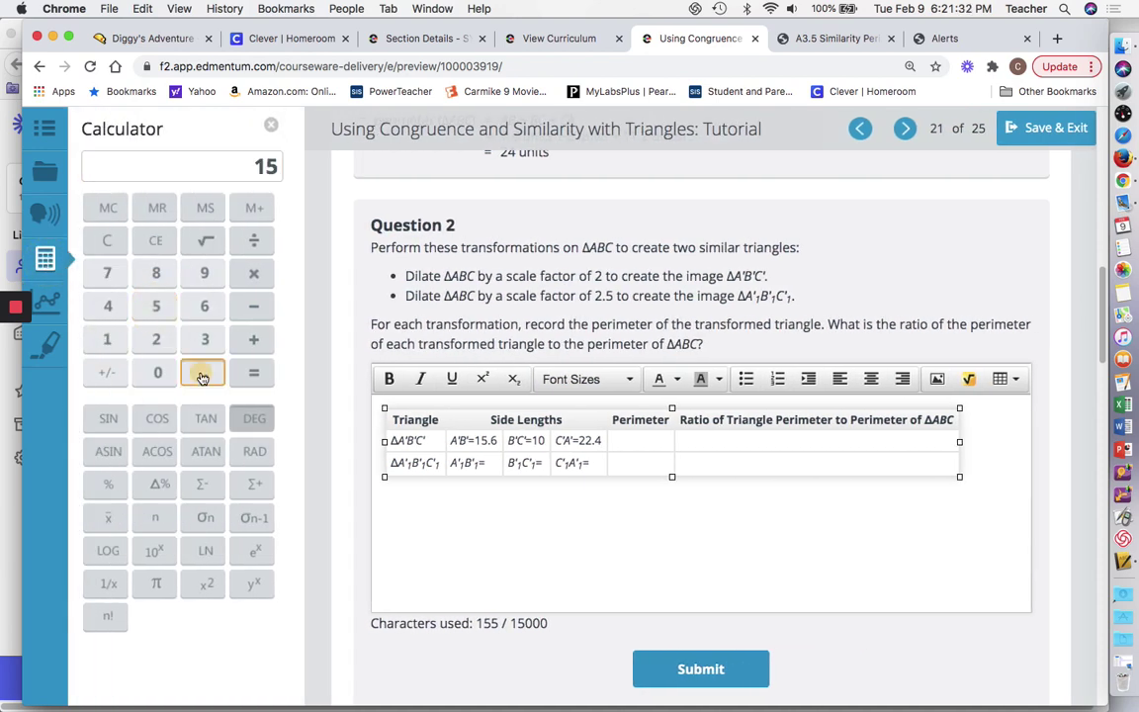
{"action": "left_click", "coordinate": [205, 306]}
{"action": "left_click", "coordinate": [253, 341]}
{"action": "left_click", "coordinate": [106, 338]}
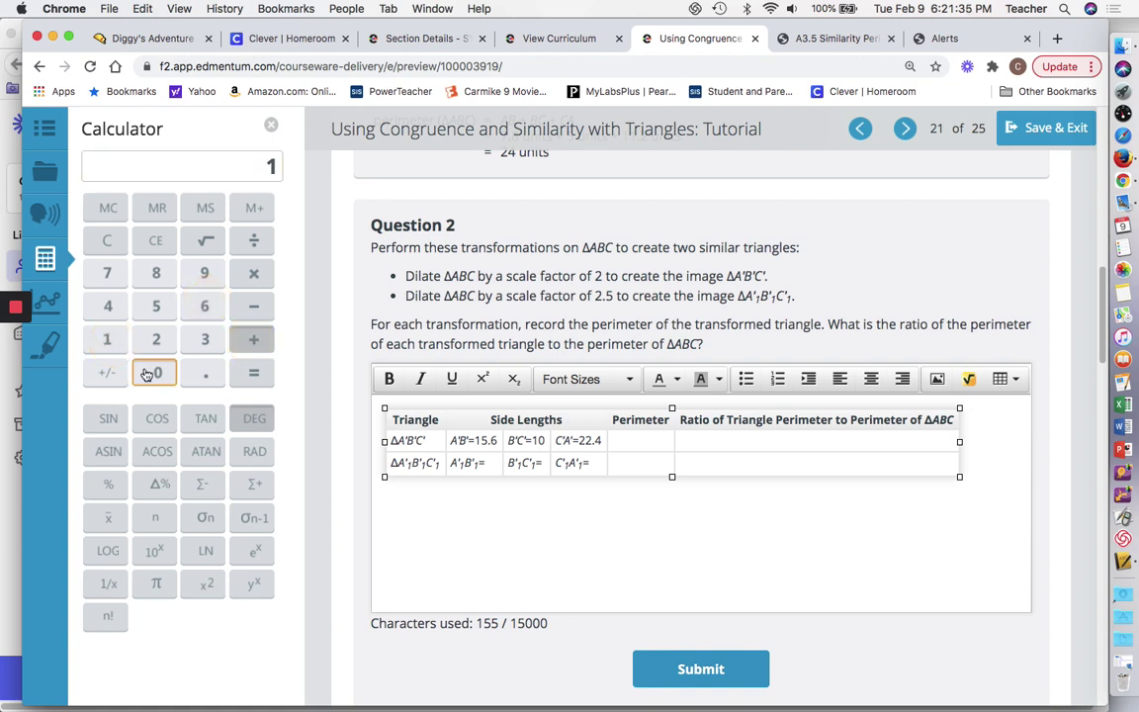
{"action": "left_click", "coordinate": [158, 372]}
{"action": "left_click", "coordinate": [252, 342]}
{"action": "left_click", "coordinate": [155, 338]}
{"action": "left_click", "coordinate": [156, 338]}
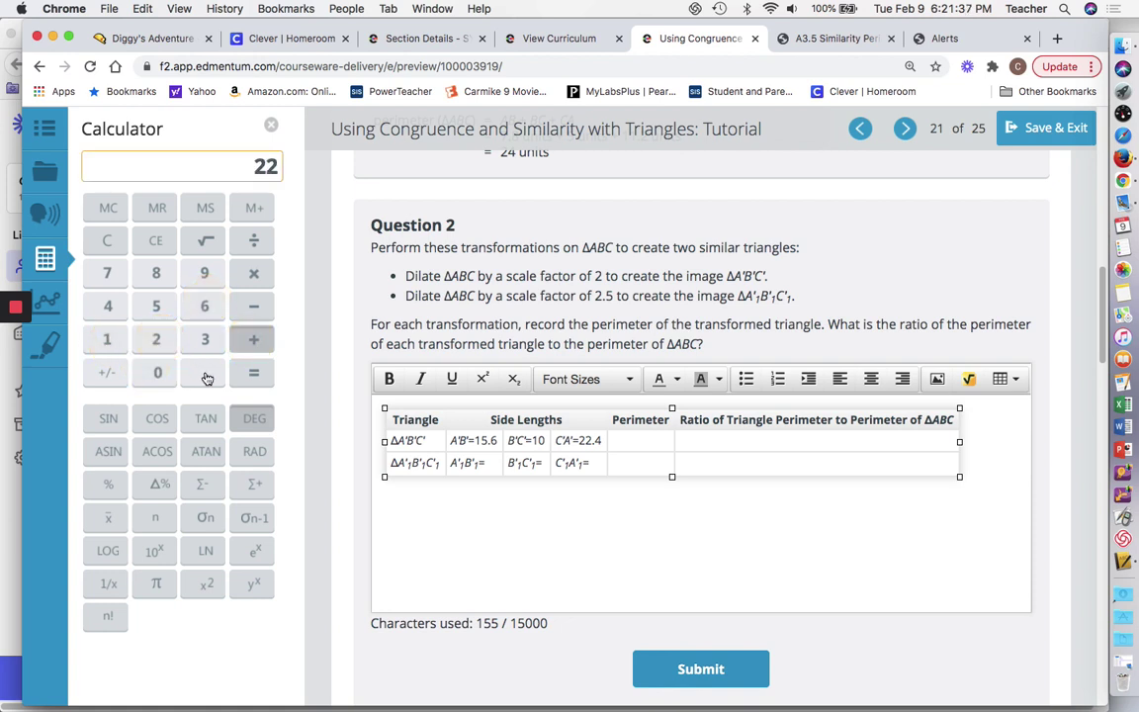
{"action": "left_click", "coordinate": [205, 372]}
{"action": "left_click", "coordinate": [106, 305]}
{"action": "left_click", "coordinate": [248, 372]}
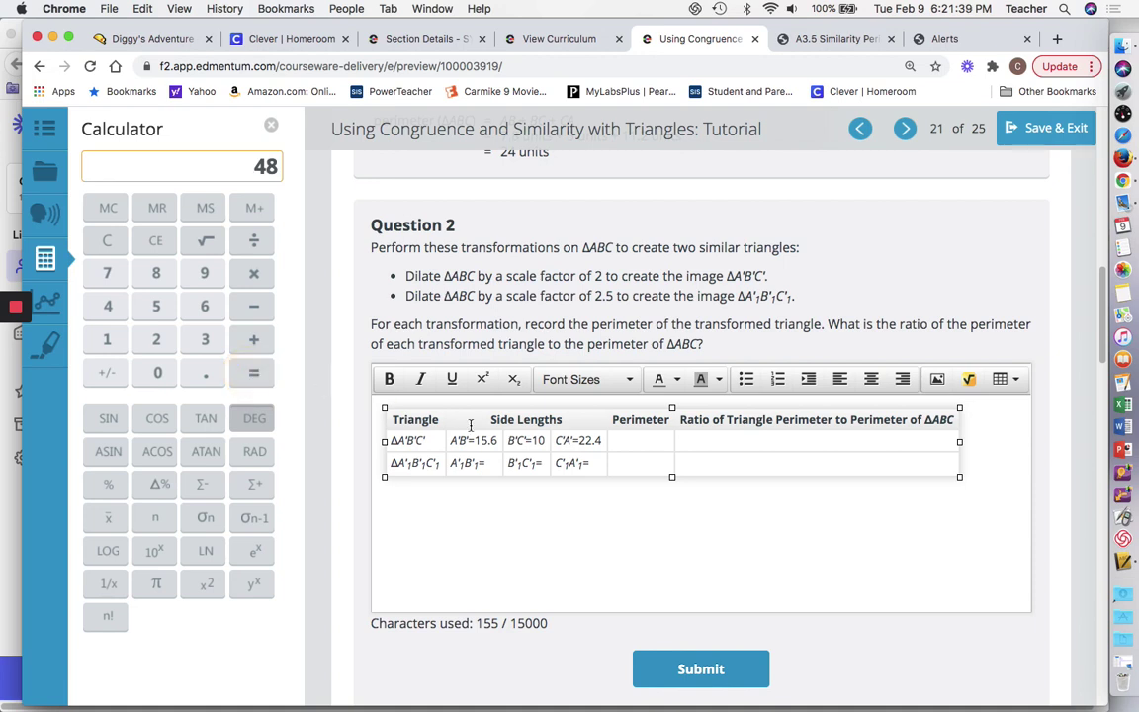
Step: Enter 48 as the perimeter of triangle A'B'C' and start its ratio entry with "48/24 =", checking triangle ABC's perimeter in Question 1
{"action": "left_click", "coordinate": [642, 442]}
{"action": "type", "text": "48"}
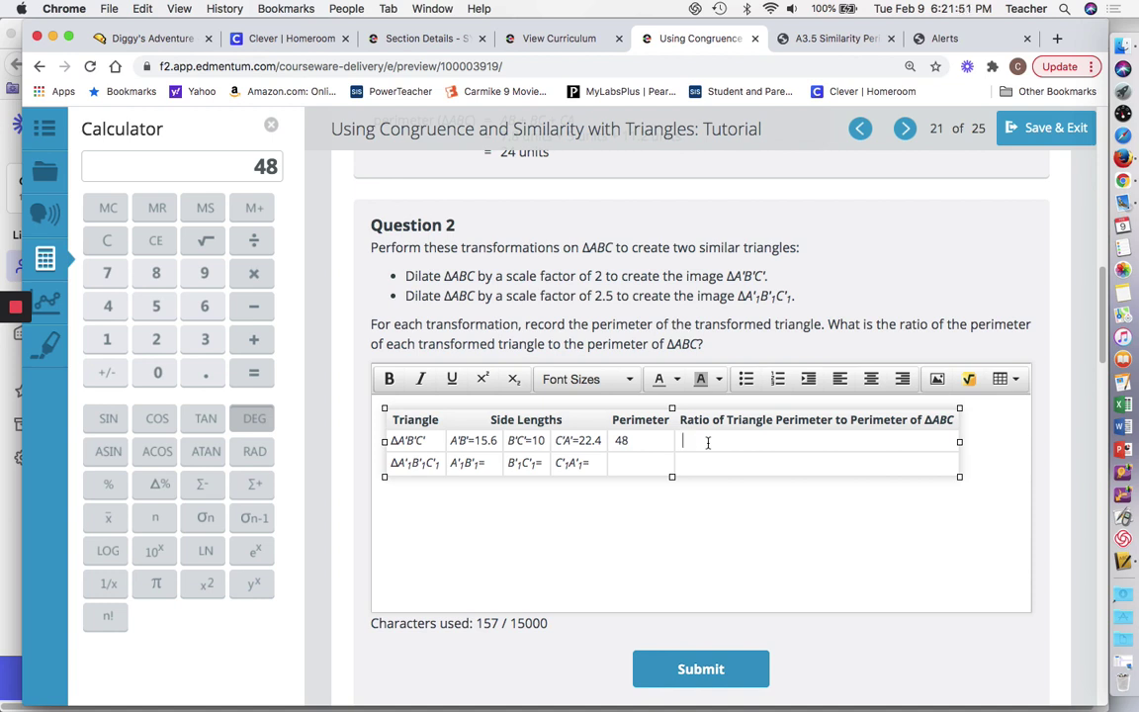
{"action": "type", "text": "48/"}
{"action": "scroll", "coordinate": [636, 314], "scroll_direction": "up", "scroll_amount": 2}
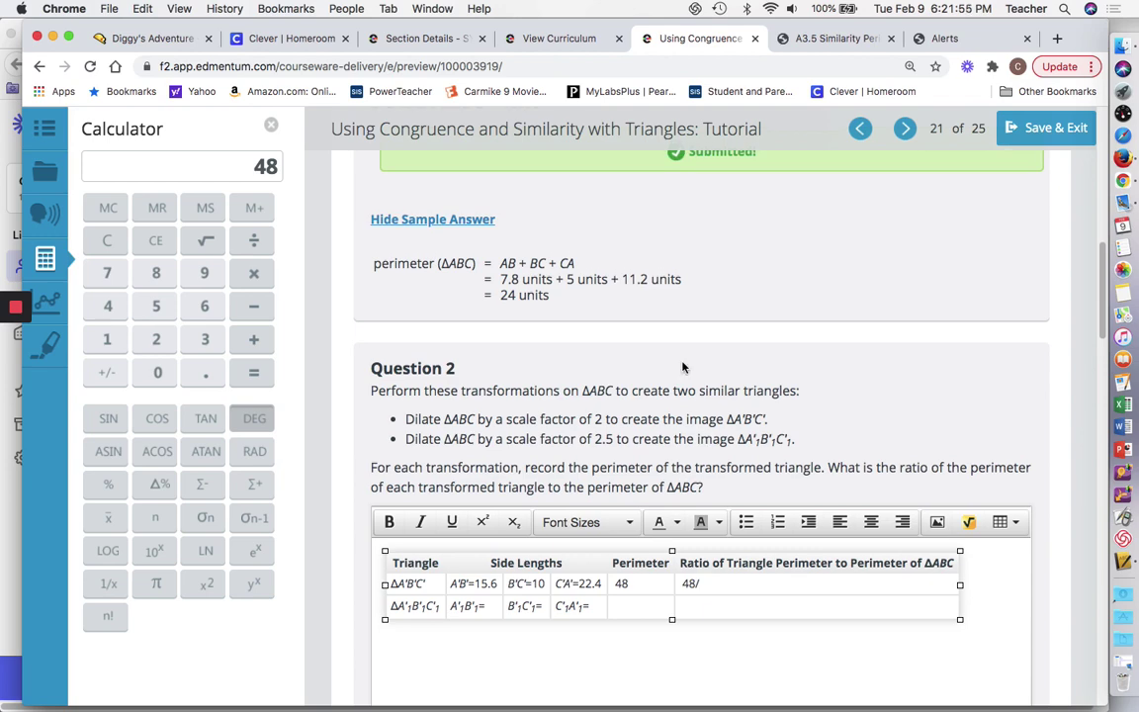
{"action": "scroll", "coordinate": [636, 314], "scroll_direction": "up", "scroll_amount": 3}
{"action": "scroll", "coordinate": [637, 314], "scroll_direction": "up", "scroll_amount": 1}
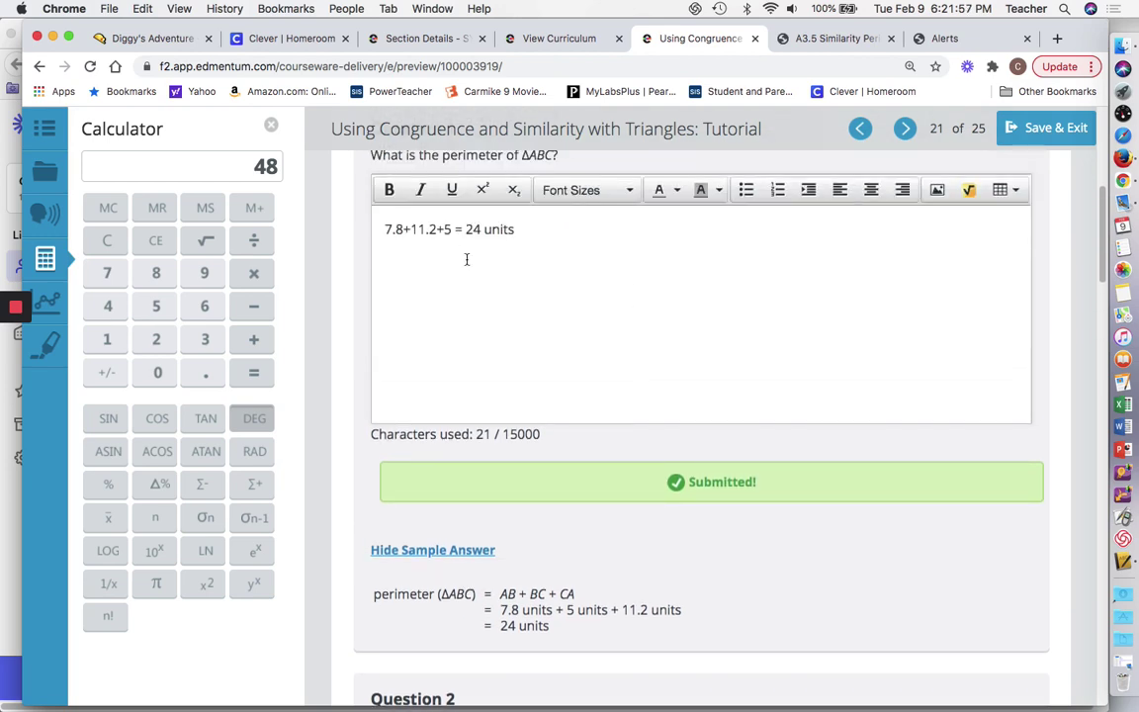
{"action": "scroll", "coordinate": [470, 243], "scroll_direction": "down", "scroll_amount": 5}
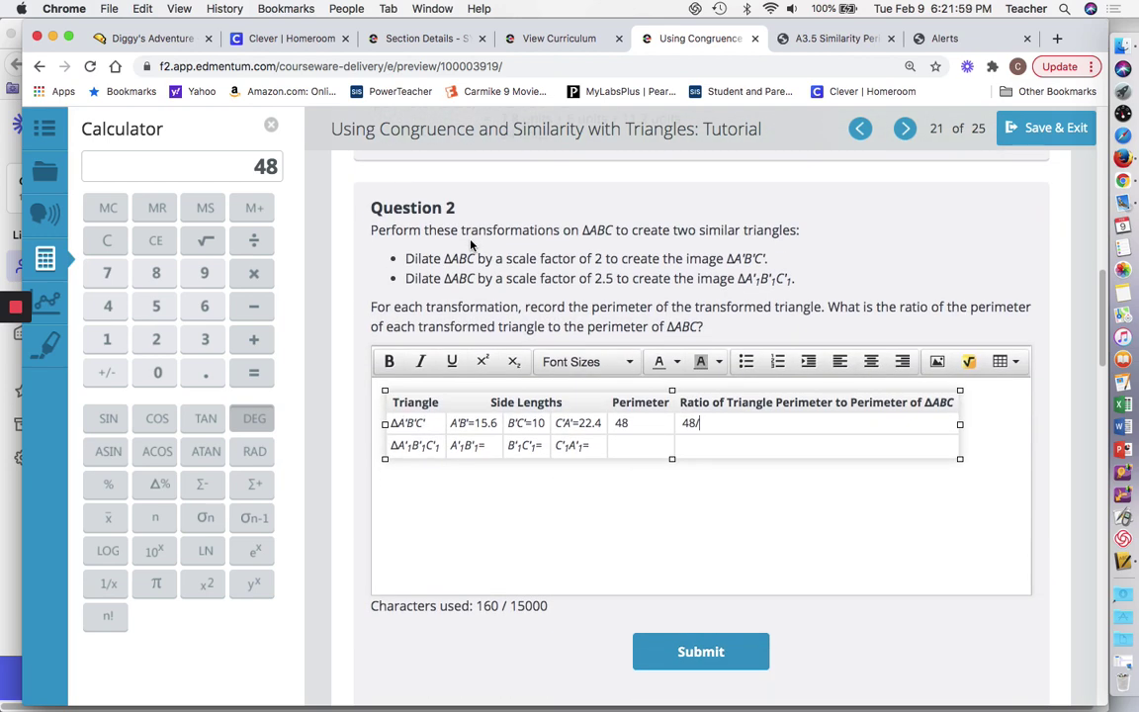
{"action": "type", "text": "24 ="}
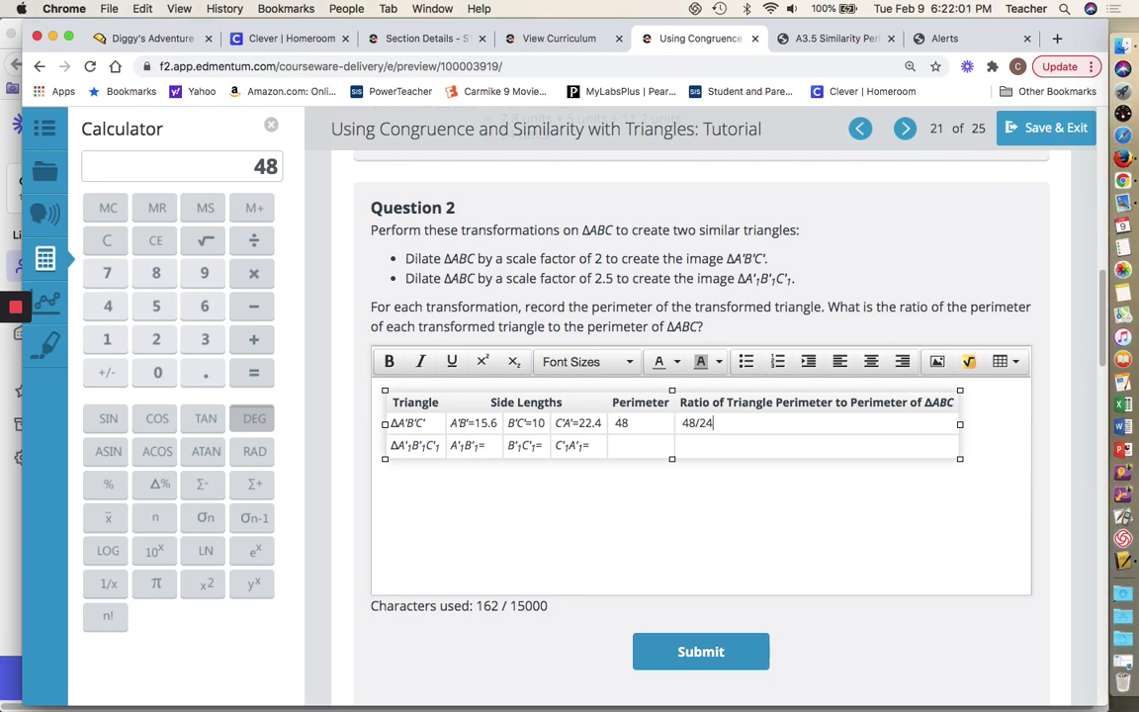
Step: Divide the calculated perimeter of 48 by 24 with the built-in calculator
{"action": "left_click", "coordinate": [253, 240]}
{"action": "left_click", "coordinate": [158, 339]}
{"action": "left_click", "coordinate": [108, 307]}
{"action": "left_click", "coordinate": [247, 374]}
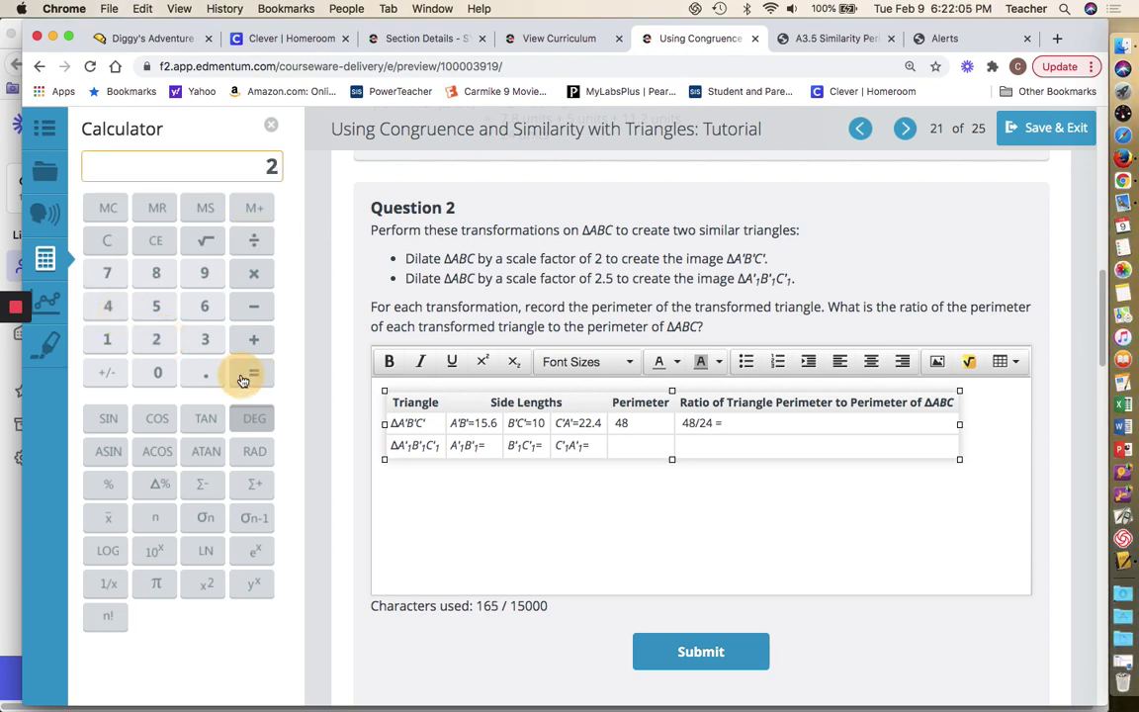
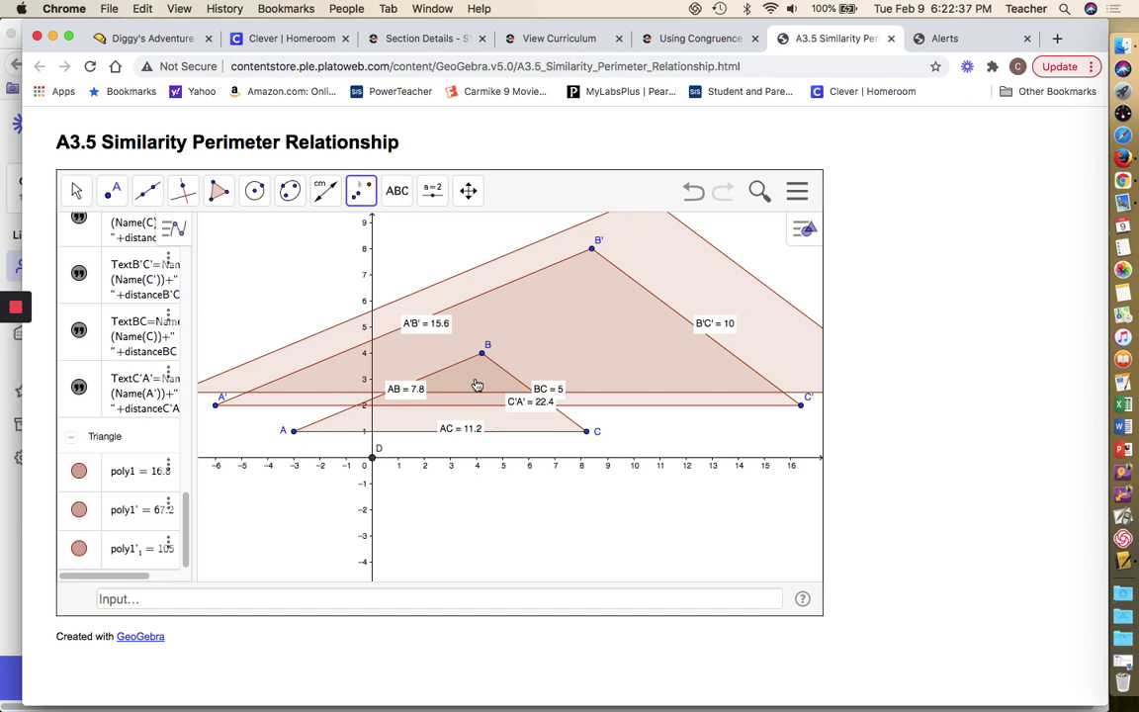
Step: Measure the three sides A'₁B'₁, B'₁C'₁ and C'₁A'₁ of the largest triangle with the Distance or Length tool
{"action": "scroll", "coordinate": [446, 319], "scroll_direction": "down", "scroll_amount": 2}
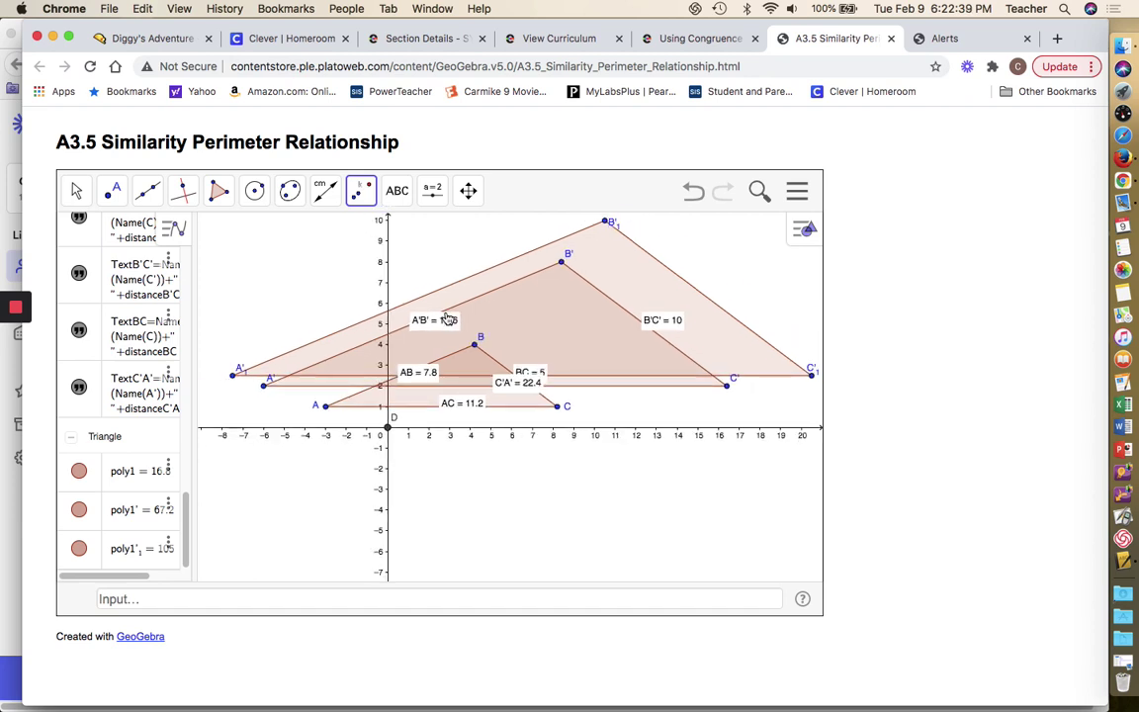
{"action": "left_click", "coordinate": [325, 189]}
{"action": "left_click", "coordinate": [343, 301]}
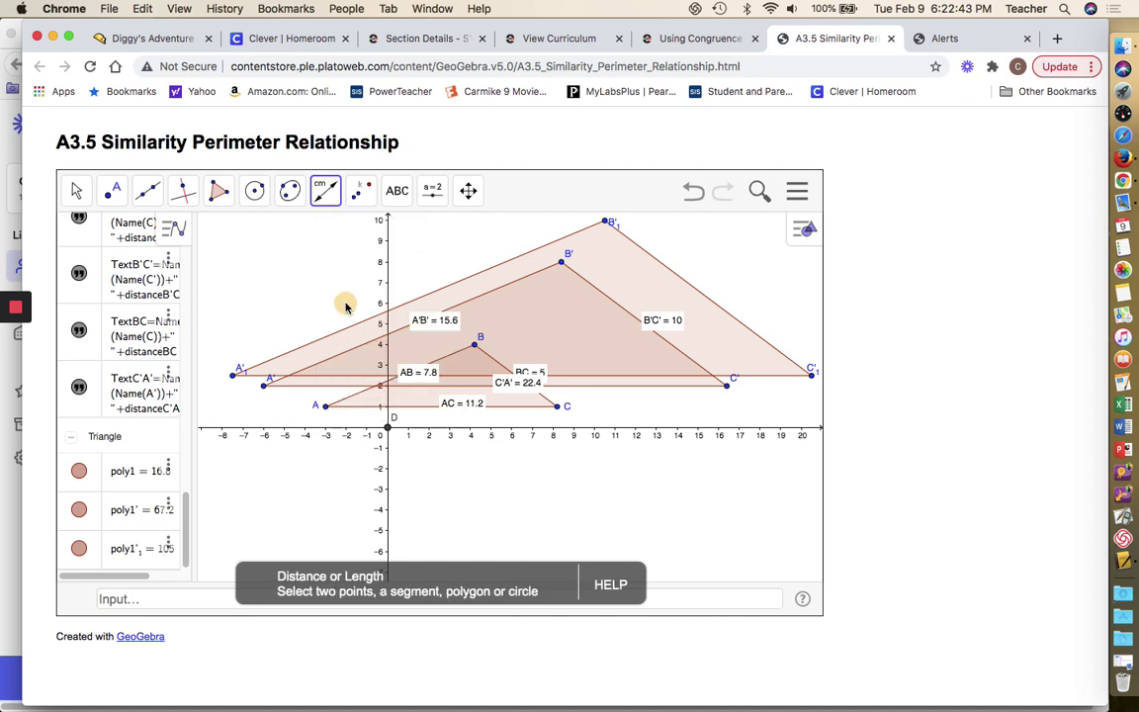
{"action": "left_click", "coordinate": [233, 378]}
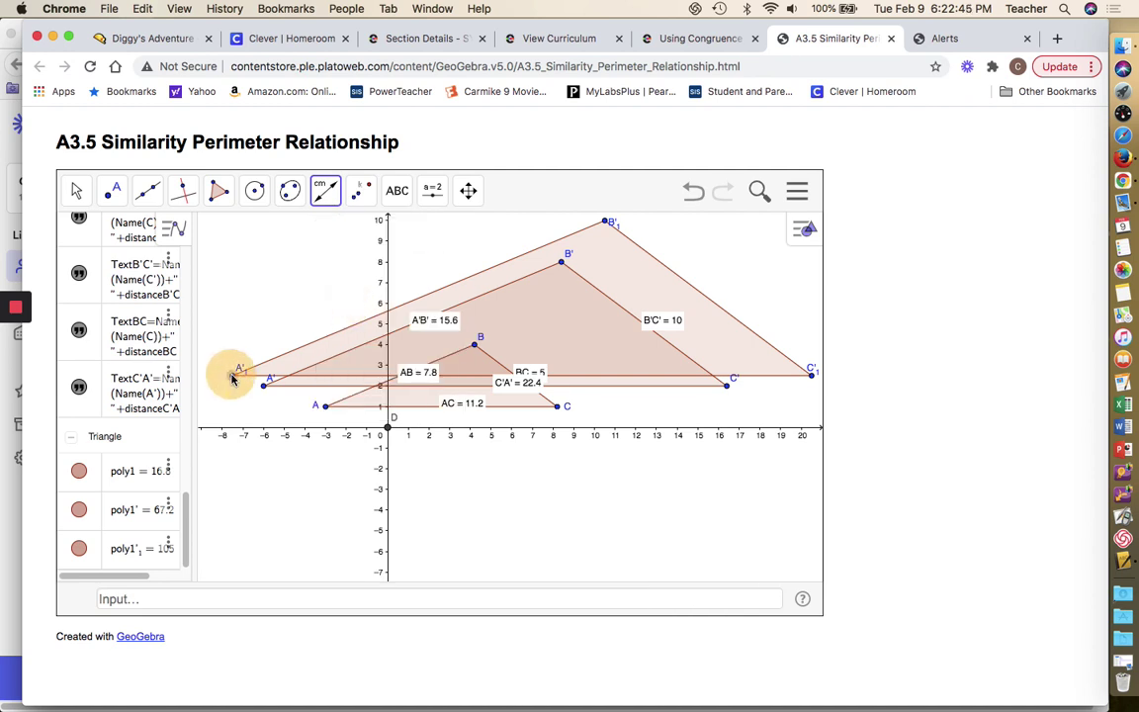
{"action": "left_click", "coordinate": [604, 223]}
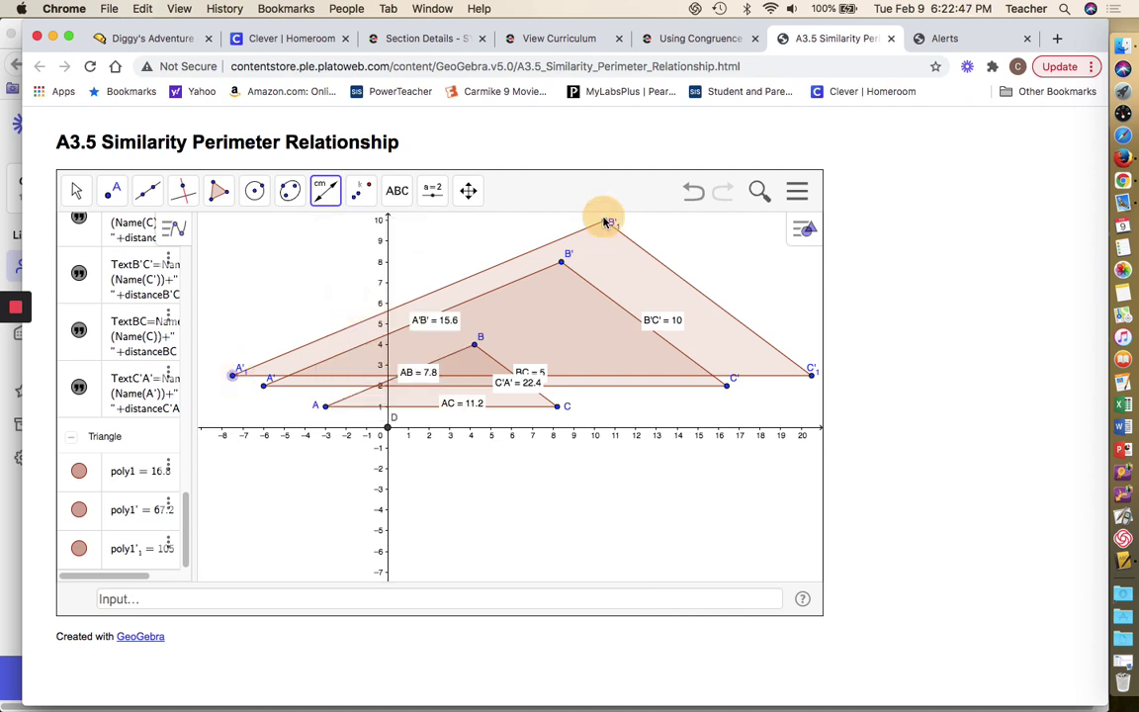
{"action": "left_click", "coordinate": [604, 221]}
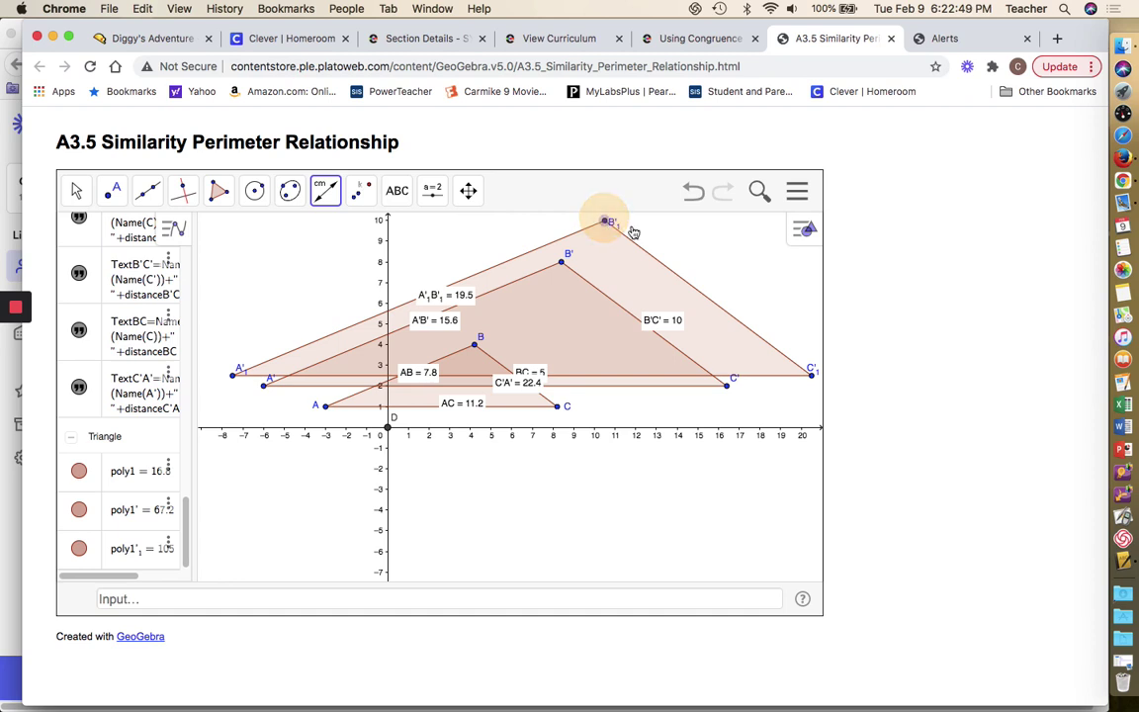
{"action": "left_click", "coordinate": [810, 372]}
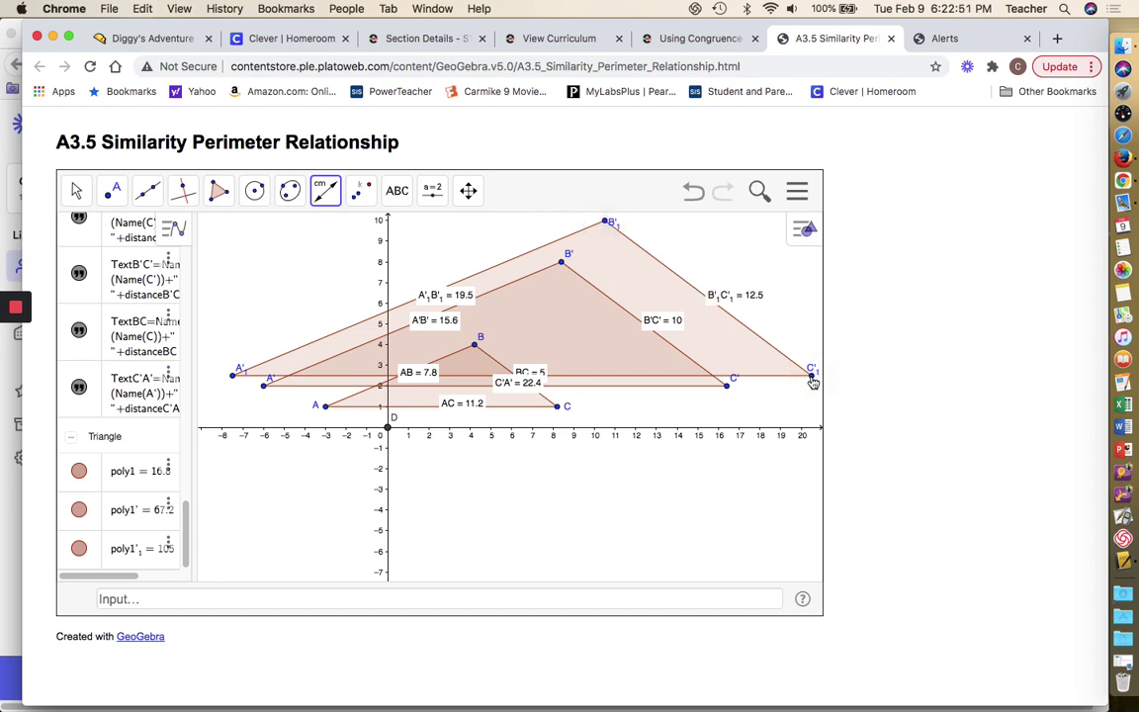
{"action": "left_click", "coordinate": [812, 376]}
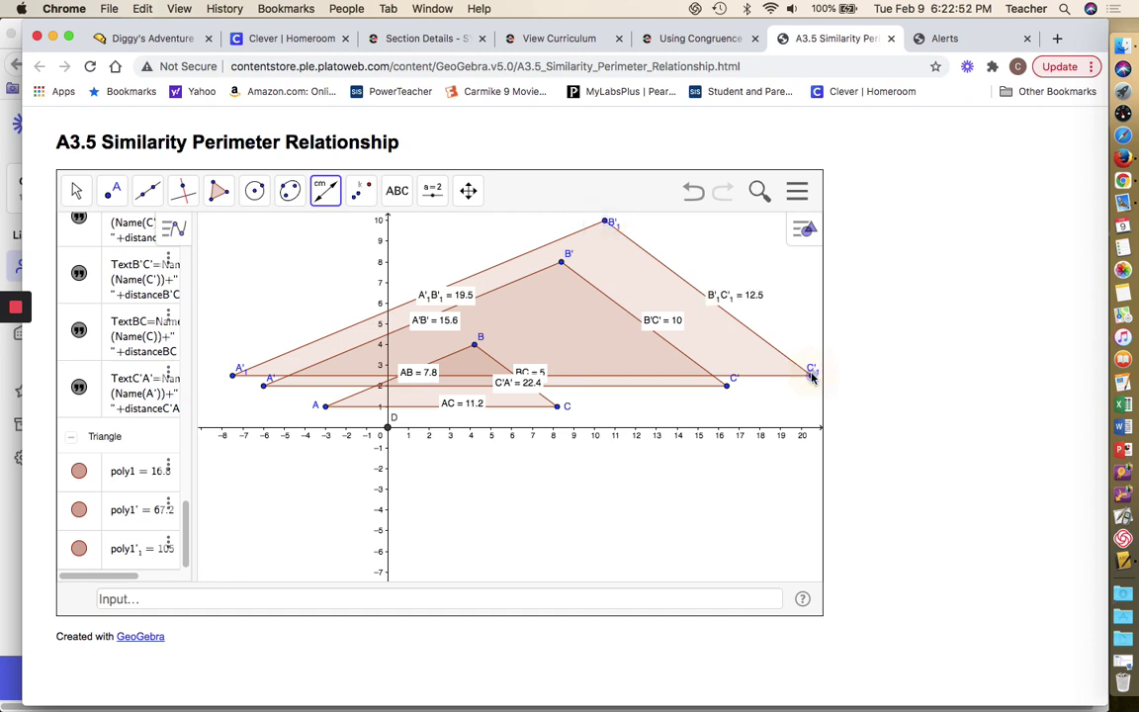
{"action": "left_click", "coordinate": [237, 377]}
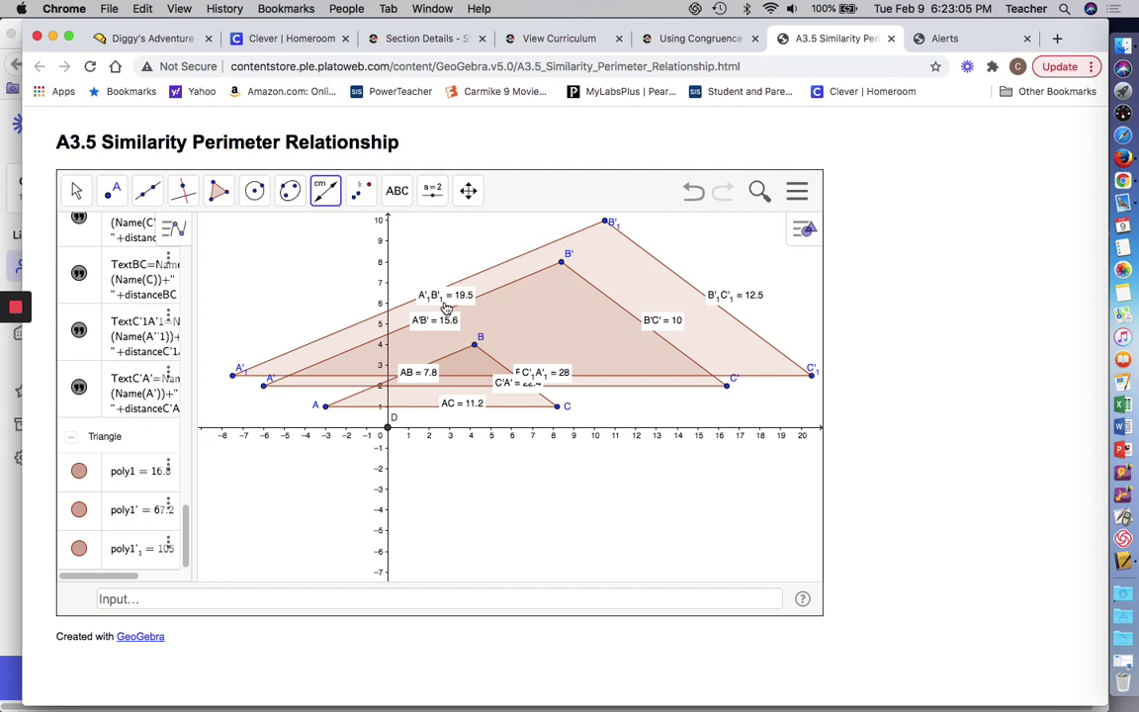
Step: Record the side lengths A'₁B'₁=19.5, B'₁C'₁=12.5 and C'₁A'₁=28 in the Question 2 answer table of the Edmentum lesson
{"action": "left_click", "coordinate": [692, 38]}
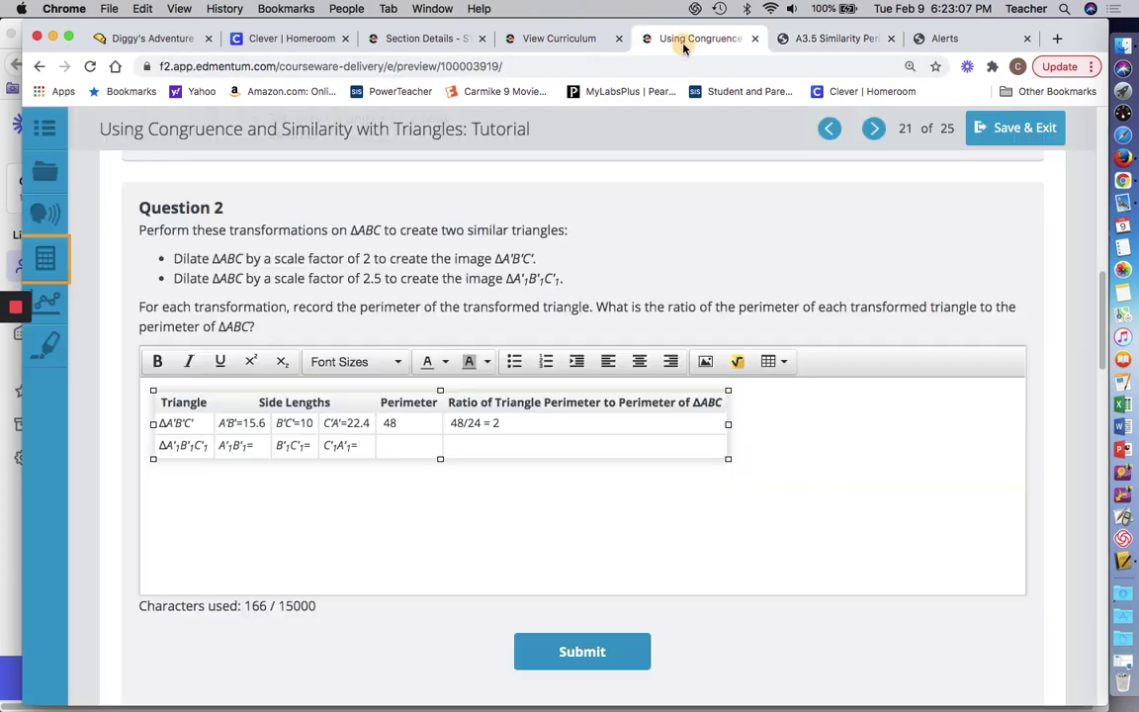
{"action": "left_click", "coordinate": [259, 446]}
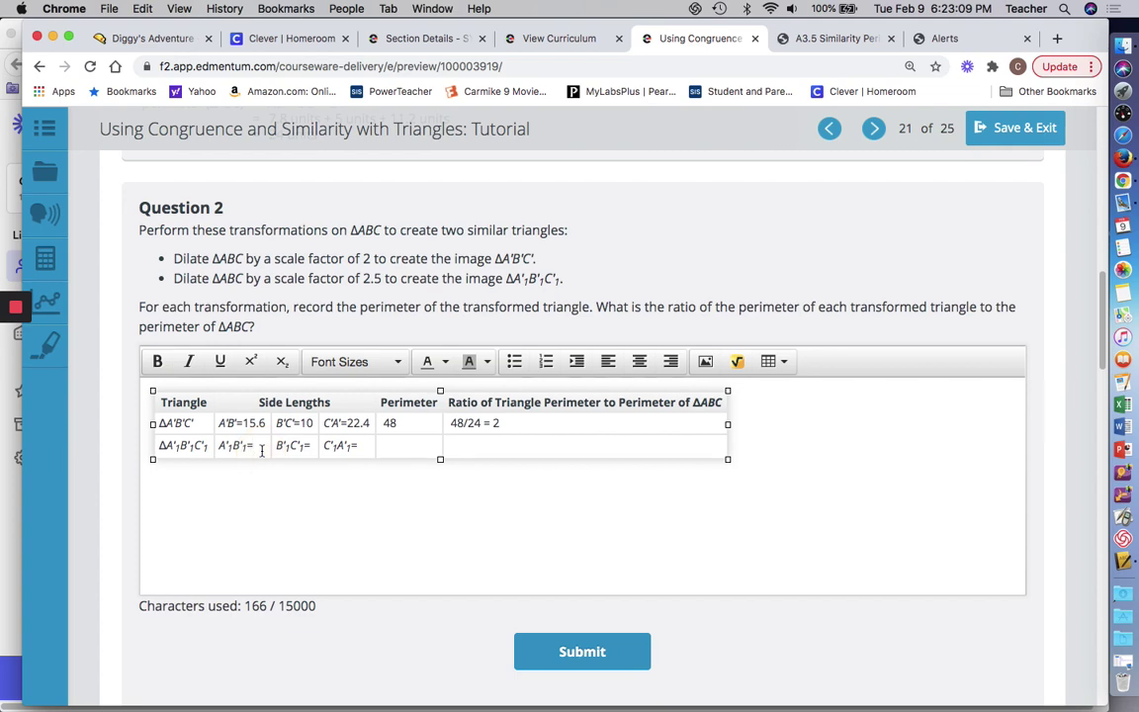
{"action": "type", "text": "19.5"}
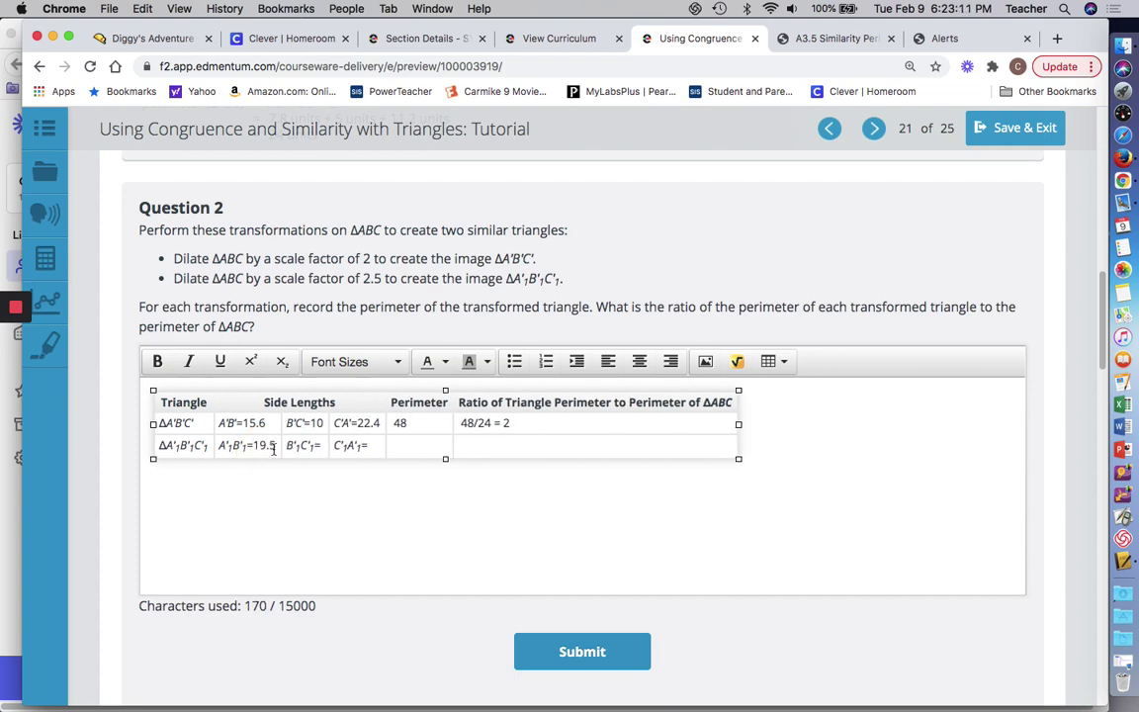
{"action": "left_click", "coordinate": [817, 39]}
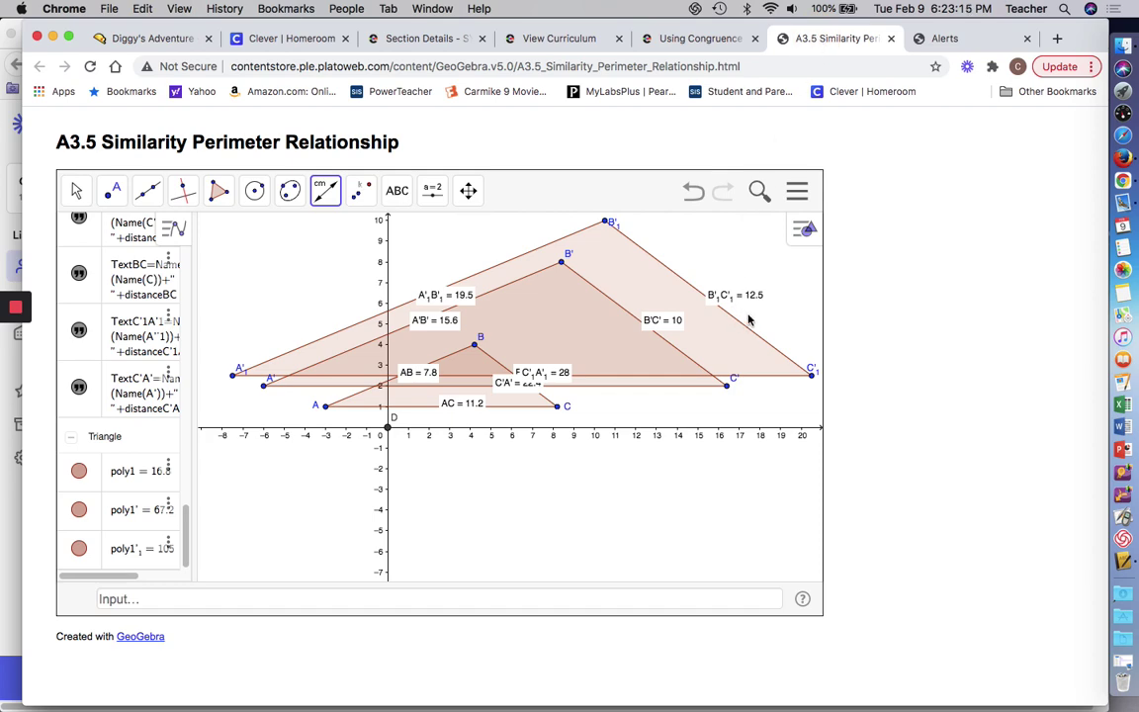
{"action": "left_click", "coordinate": [724, 39]}
{"action": "type", "text": "12.5"}
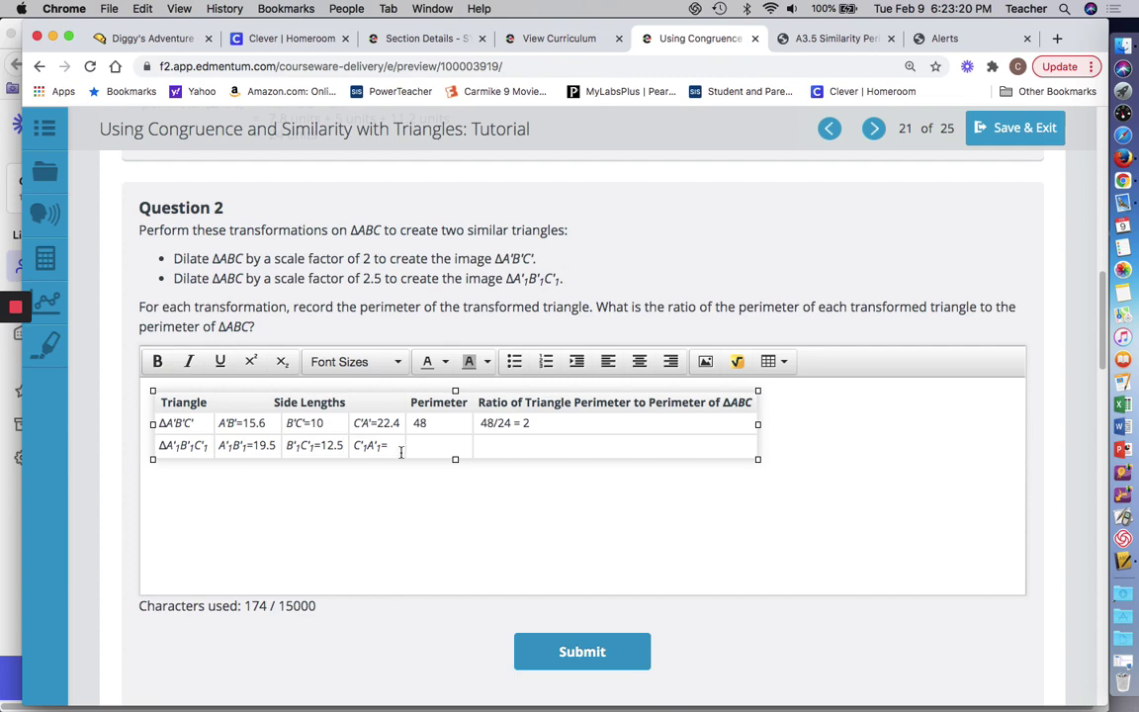
{"action": "left_click", "coordinate": [786, 38]}
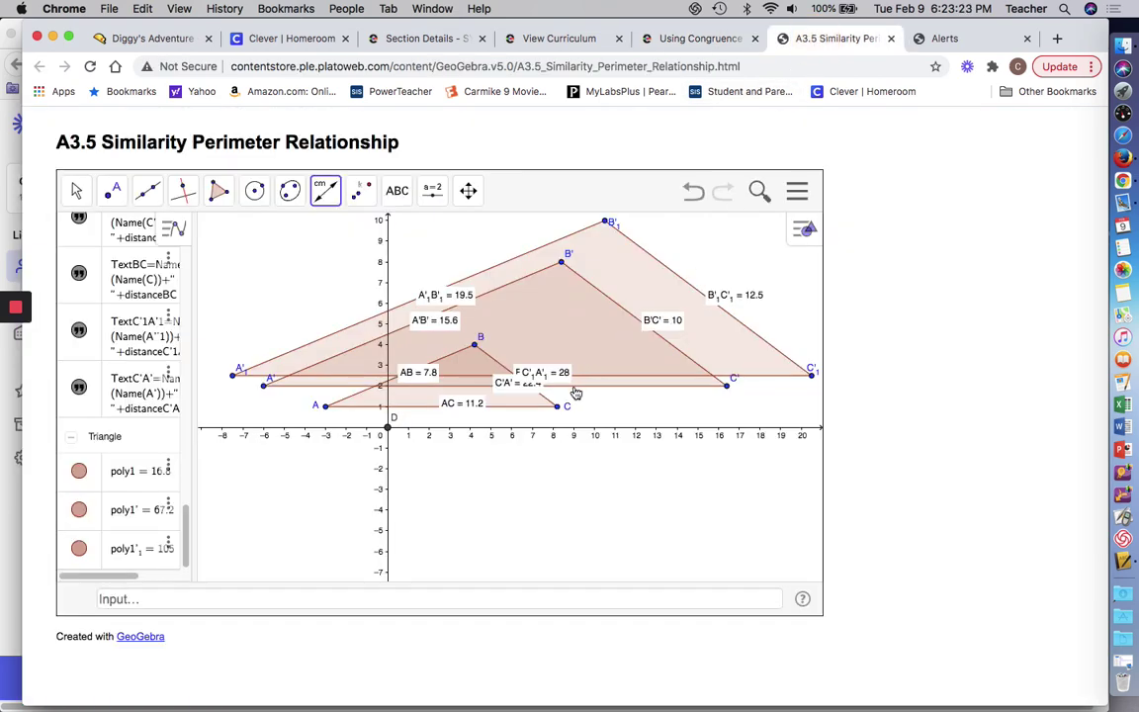
{"action": "left_click", "coordinate": [638, 38]}
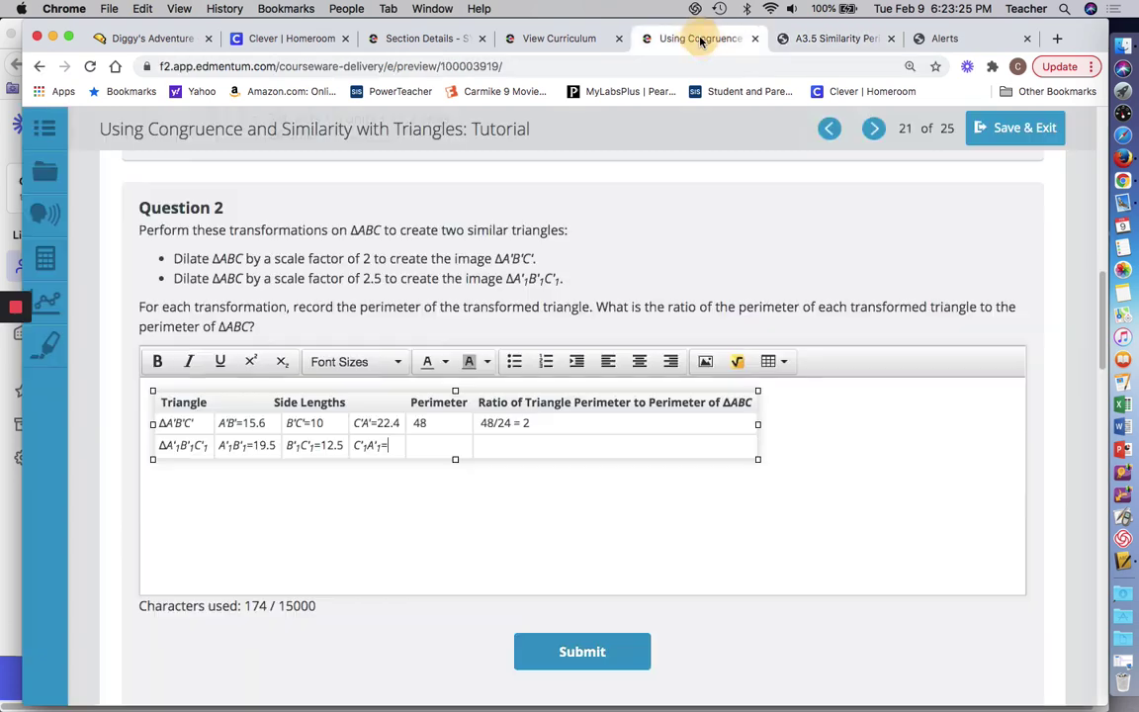
{"action": "type", "text": "28"}
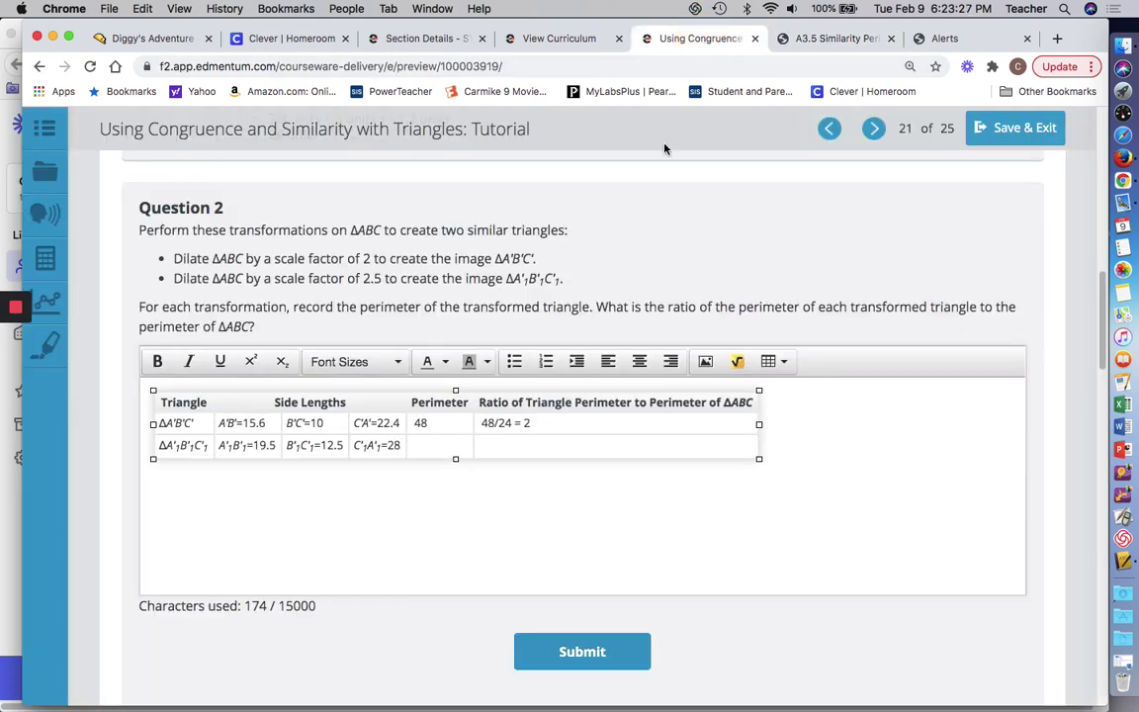
Step: Calculate 19.5 + 12.5 + 28 with the lesson's built-in calculator
{"action": "left_click", "coordinate": [437, 447]}
{"action": "left_click", "coordinate": [45, 258]}
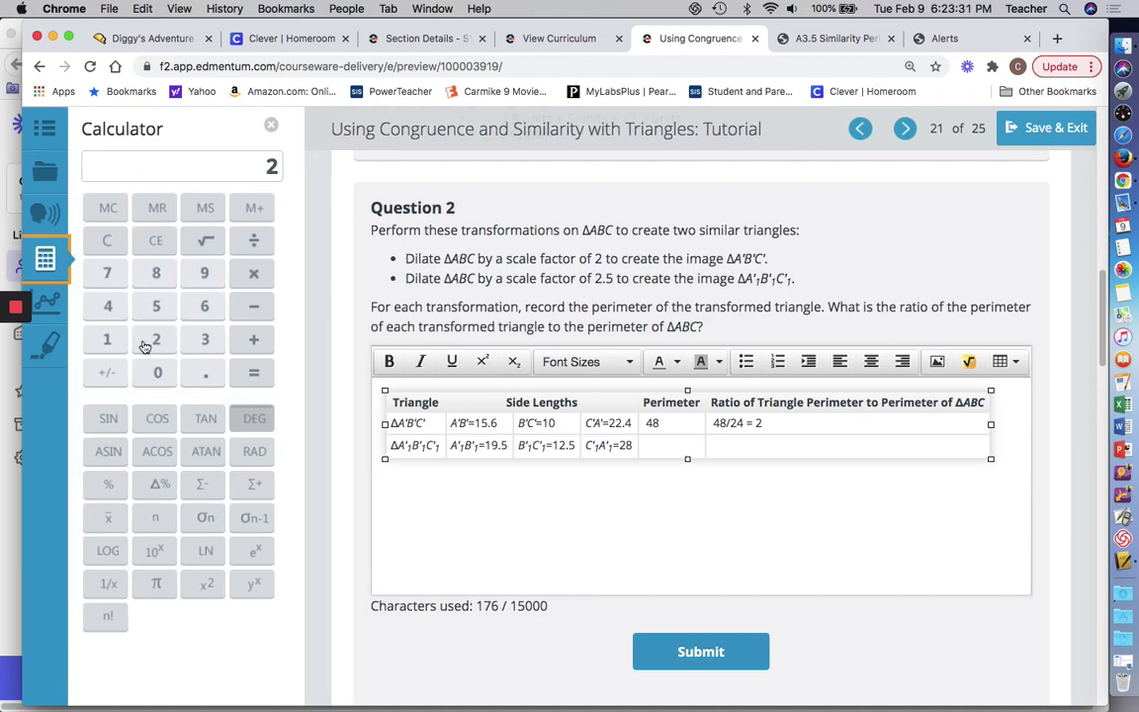
{"action": "left_click", "coordinate": [107, 339]}
{"action": "left_click", "coordinate": [204, 273]}
{"action": "left_click", "coordinate": [205, 372]}
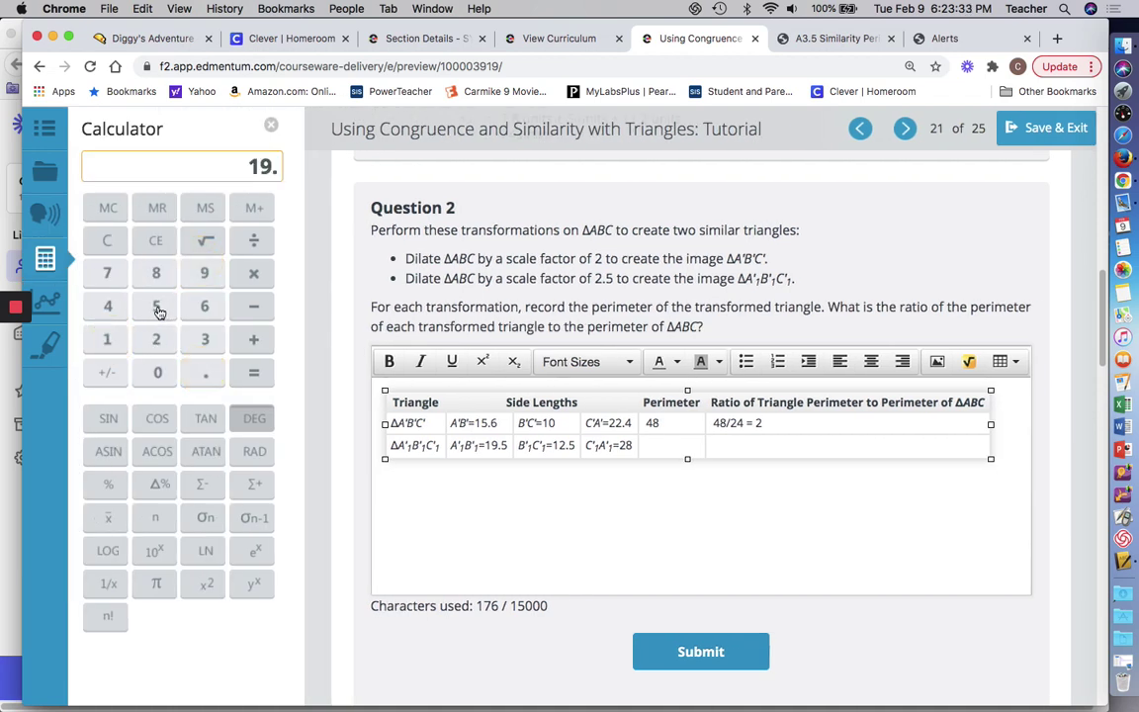
{"action": "left_click", "coordinate": [157, 308]}
{"action": "left_click", "coordinate": [249, 339]}
{"action": "left_click", "coordinate": [107, 339]}
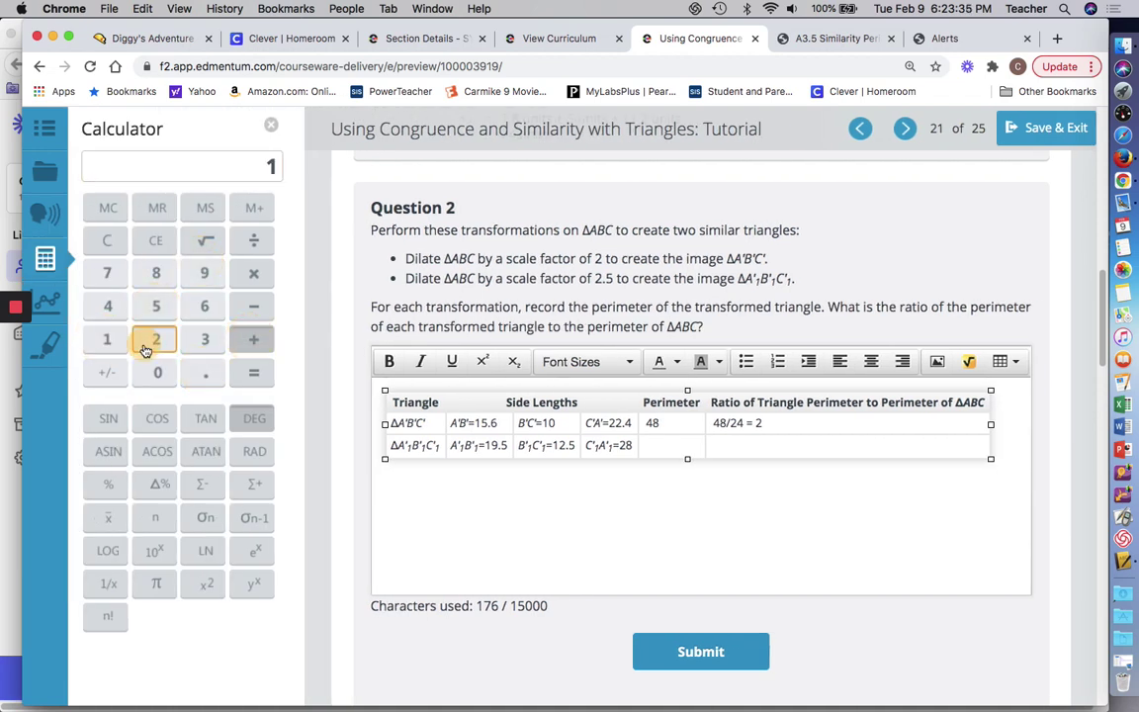
{"action": "left_click", "coordinate": [147, 346]}
{"action": "left_click", "coordinate": [205, 368]}
{"action": "left_click", "coordinate": [154, 306]}
{"action": "left_click", "coordinate": [242, 342]}
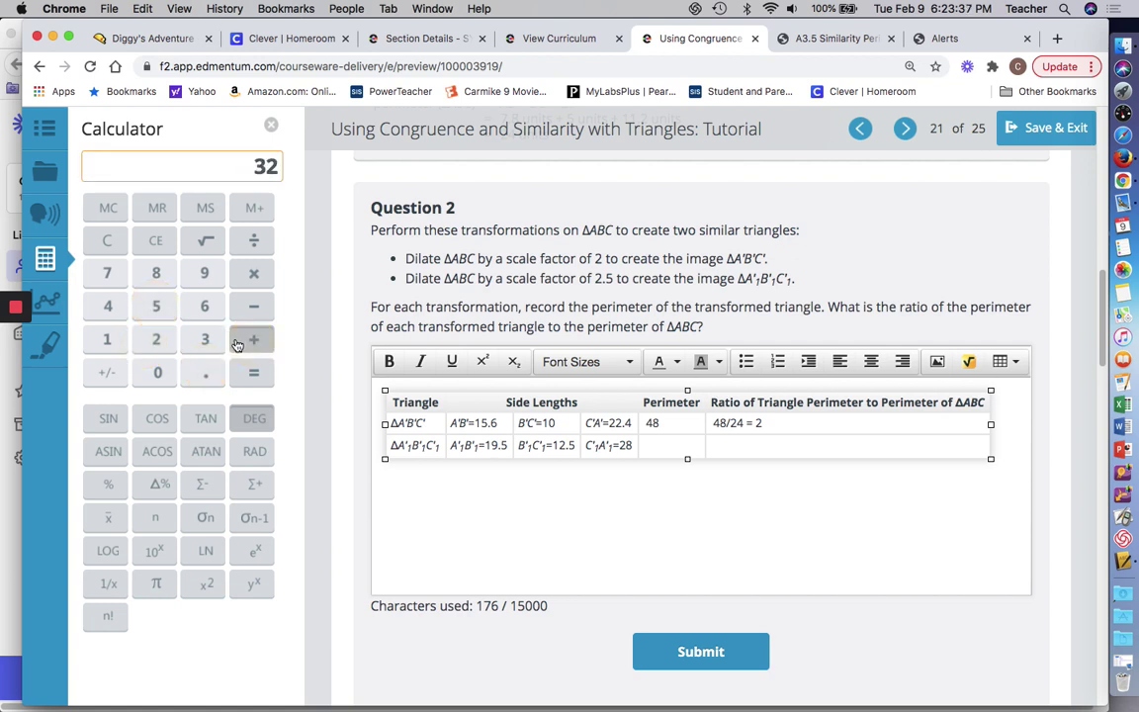
{"action": "left_click", "coordinate": [156, 339]}
{"action": "left_click", "coordinate": [156, 273]}
{"action": "left_click", "coordinate": [249, 370]}
Step: Enter 60 as the perimeter of triangle A'₁B'₁C'₁ and start its ratio entry with "60/24 ="
{"action": "left_click", "coordinate": [669, 446]}
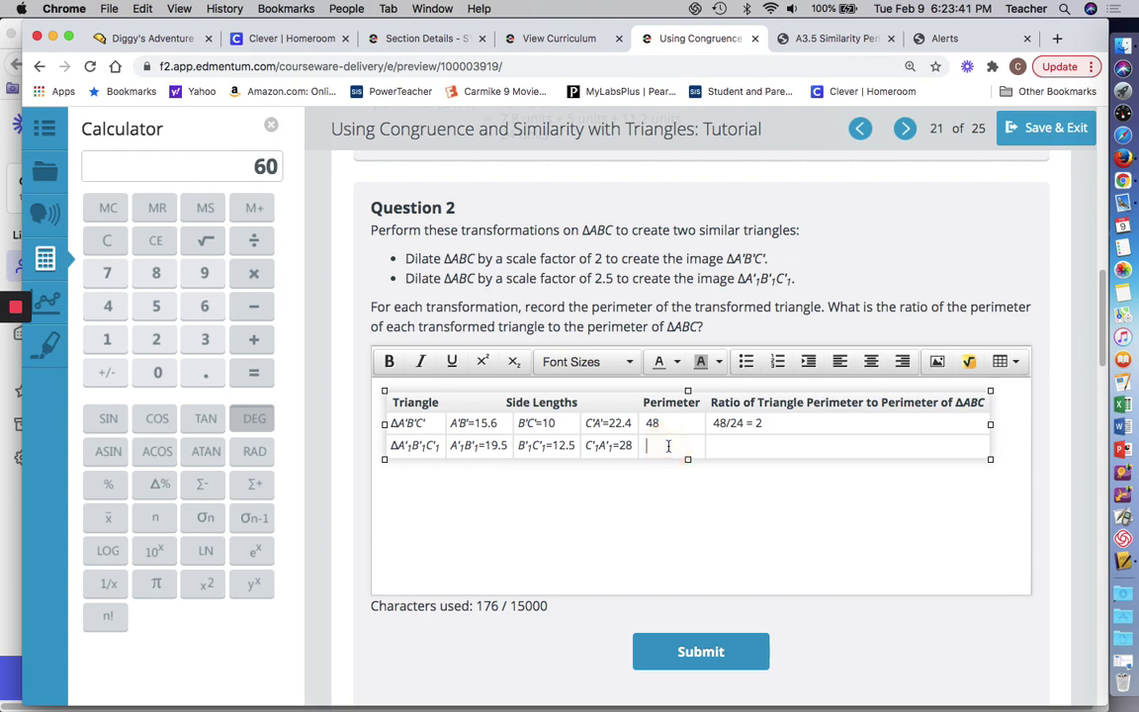
{"action": "type", "text": "60"}
{"action": "key", "text": "Tab"}
{"action": "left_click", "coordinate": [766, 446]}
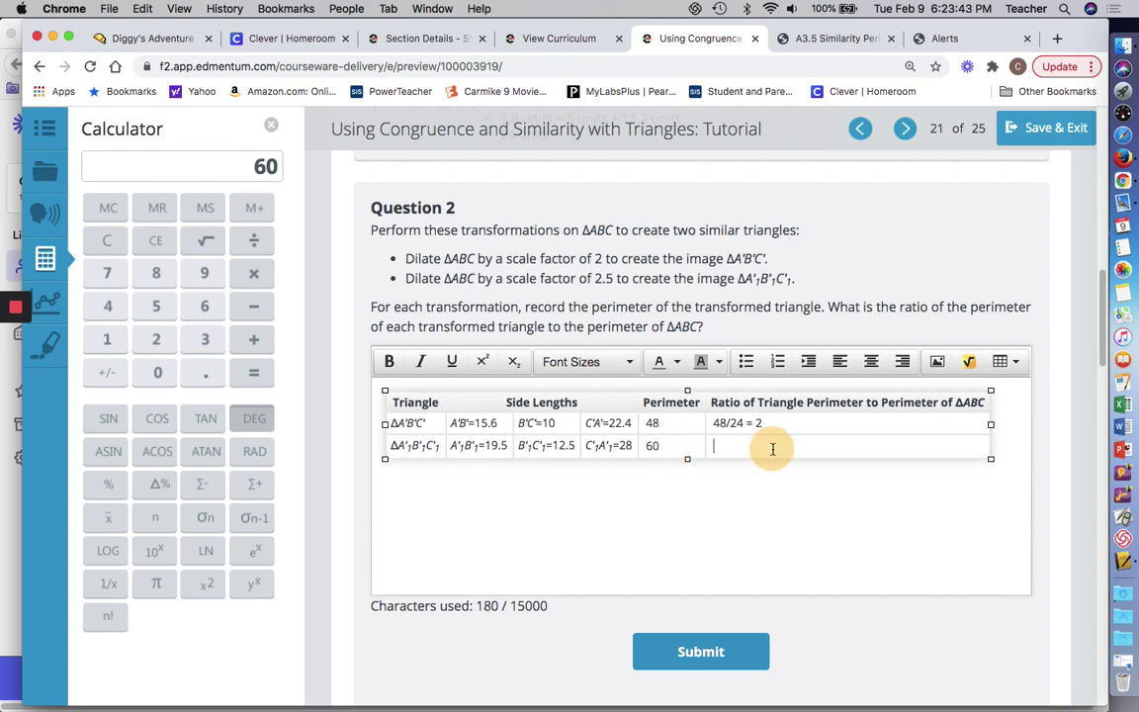
{"action": "type", "text": "60"}
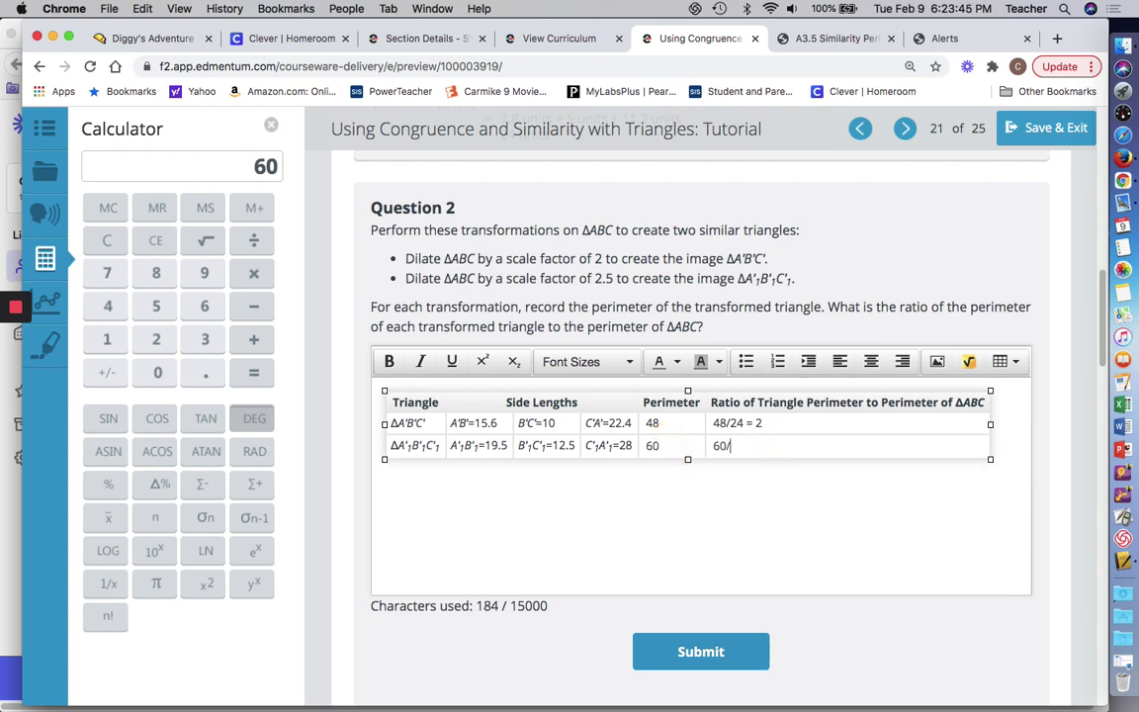
{"action": "type", "text": "/24 ="}
Step: Divide 60 by 24 with the built-in calculator
{"action": "left_click", "coordinate": [207, 305]}
{"action": "left_click", "coordinate": [158, 371]}
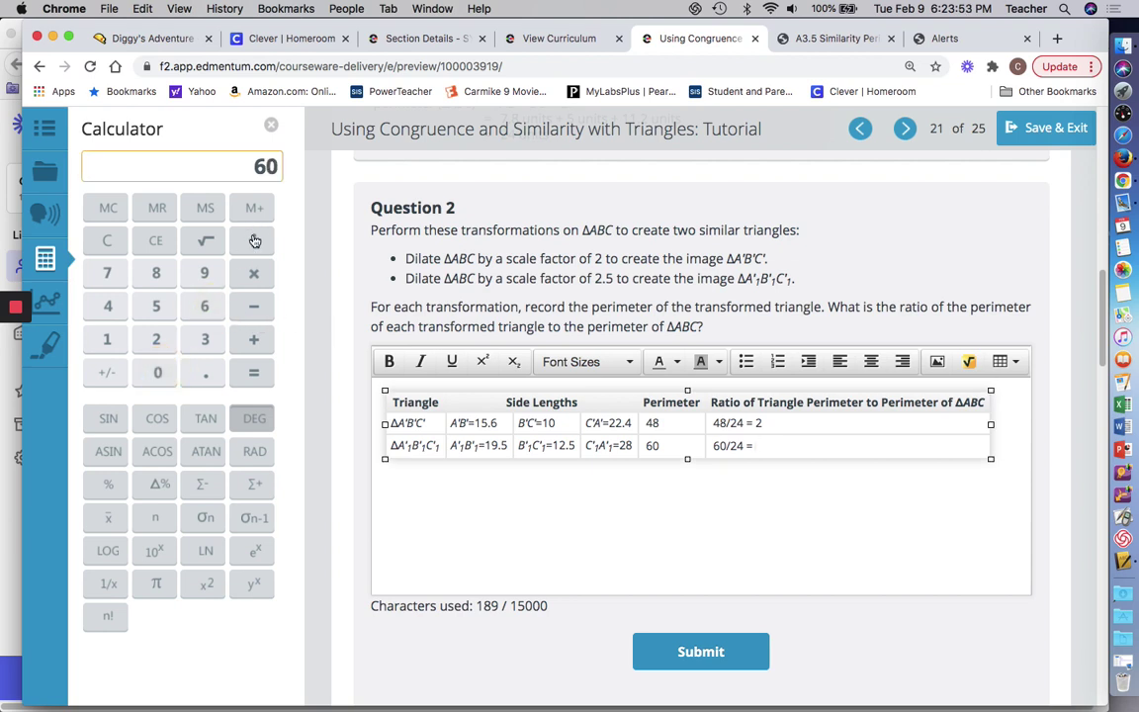
{"action": "left_click", "coordinate": [254, 240]}
{"action": "left_click", "coordinate": [155, 339]}
{"action": "left_click", "coordinate": [107, 306]}
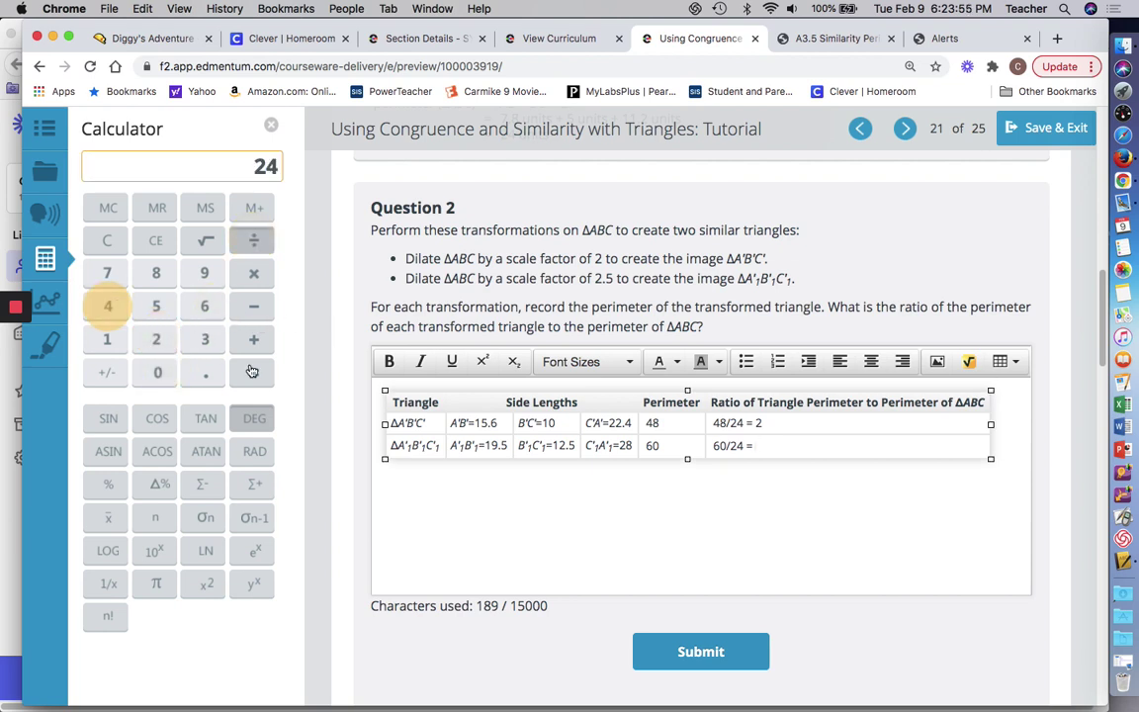
{"action": "left_click", "coordinate": [253, 372]}
Step: Complete the ratio entry for triangle A'₁B'₁C'₁ with 2.5, close the calculator and submit the Question 2 answer
{"action": "left_click", "coordinate": [786, 448]}
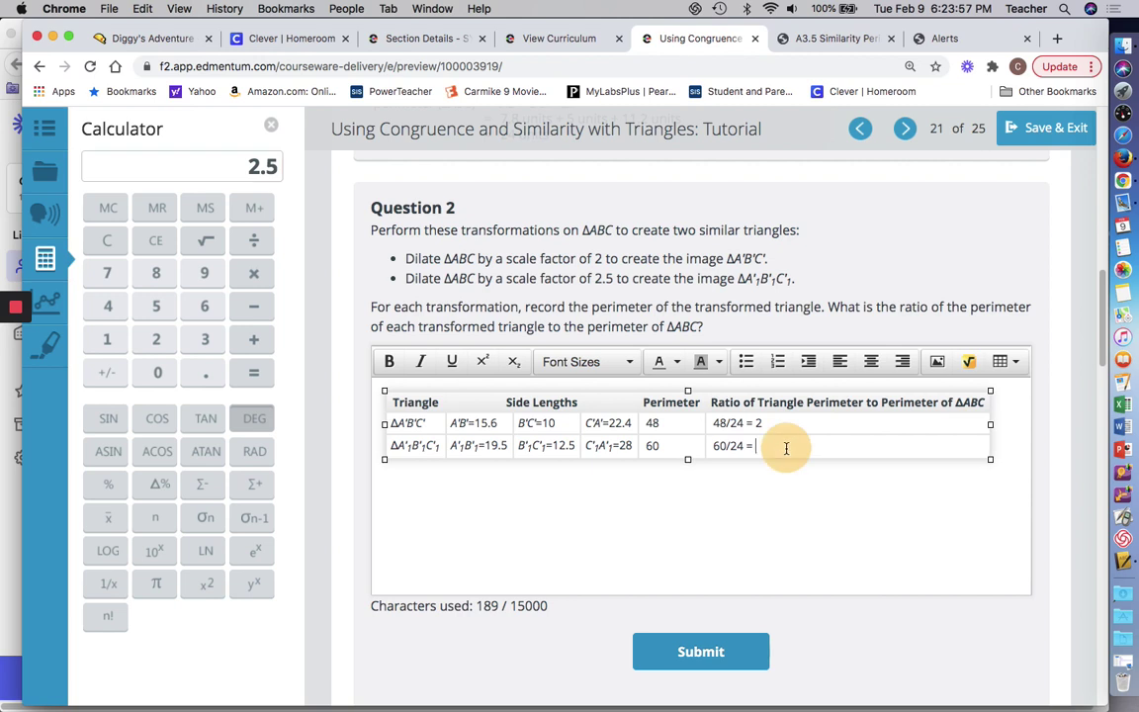
{"action": "type", "text": "2.5"}
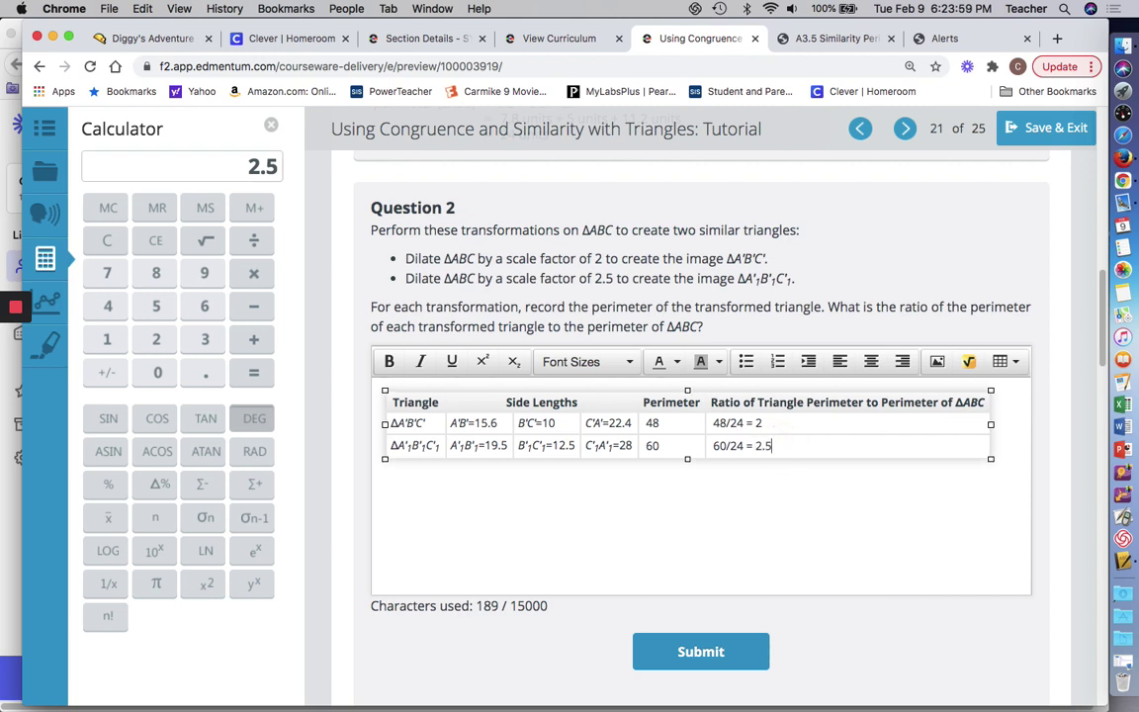
{"action": "left_click", "coordinate": [269, 124]}
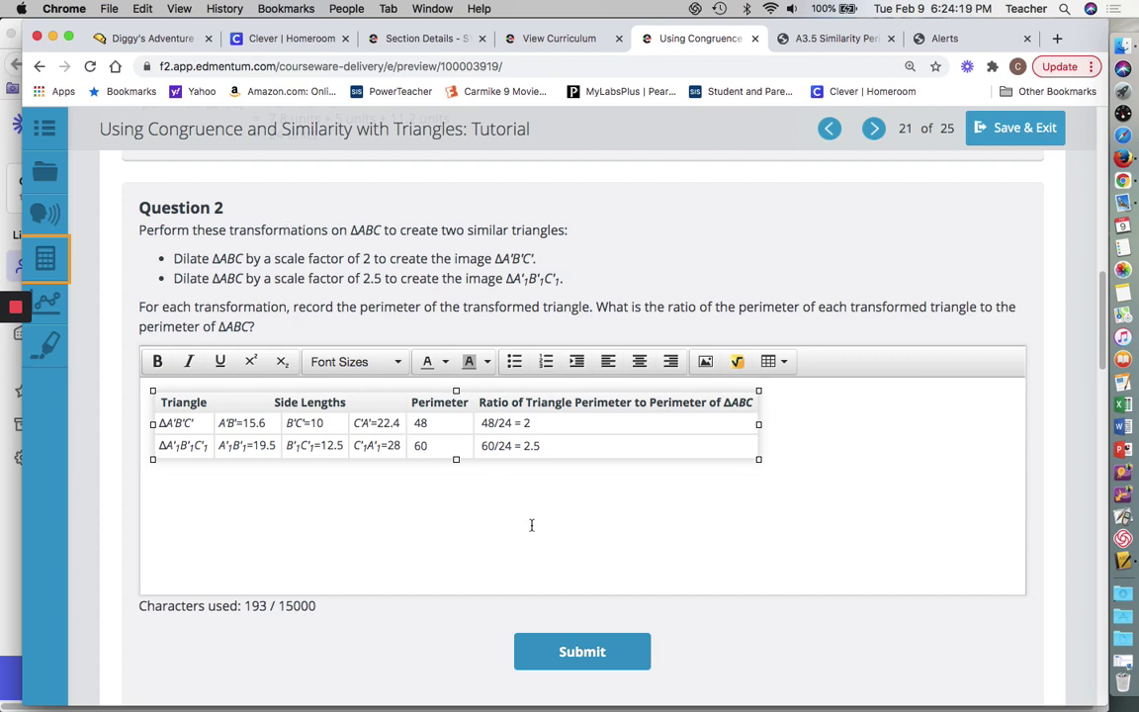
{"action": "left_click", "coordinate": [568, 650]}
Step: Answer Question 3 with "The scale factor and the dilation are the same." and submit it
{"action": "scroll", "coordinate": [456, 593], "scroll_direction": "down", "scroll_amount": 5}
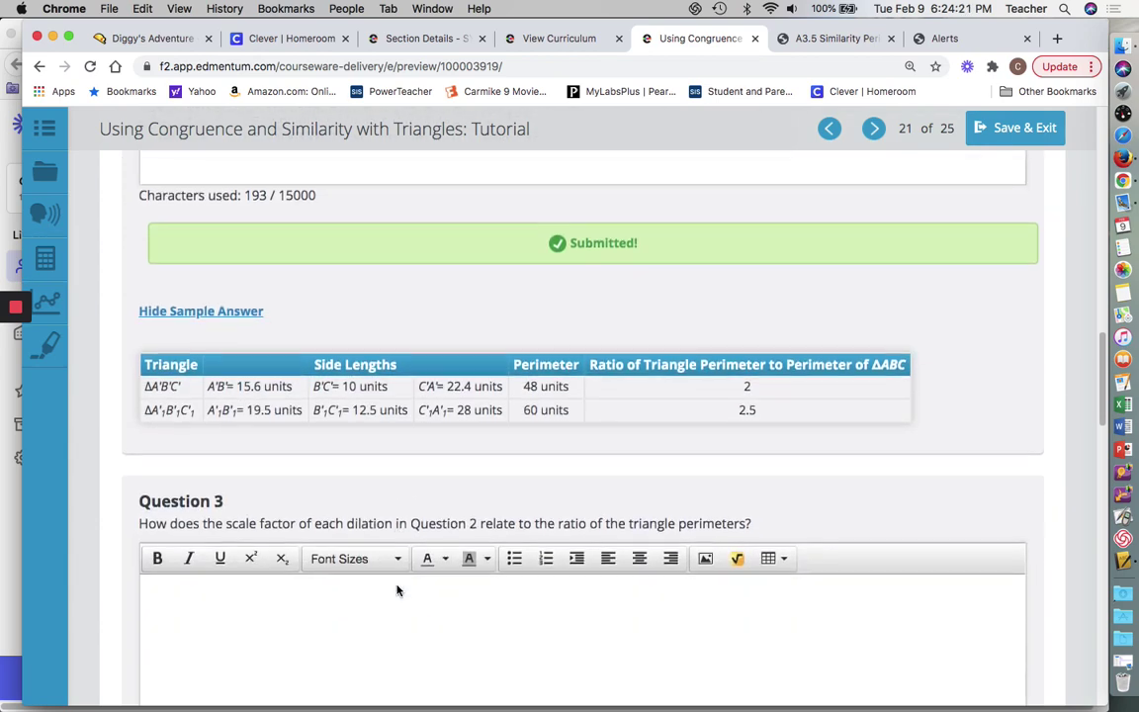
{"action": "scroll", "coordinate": [396, 585], "scroll_direction": "down", "scroll_amount": 5}
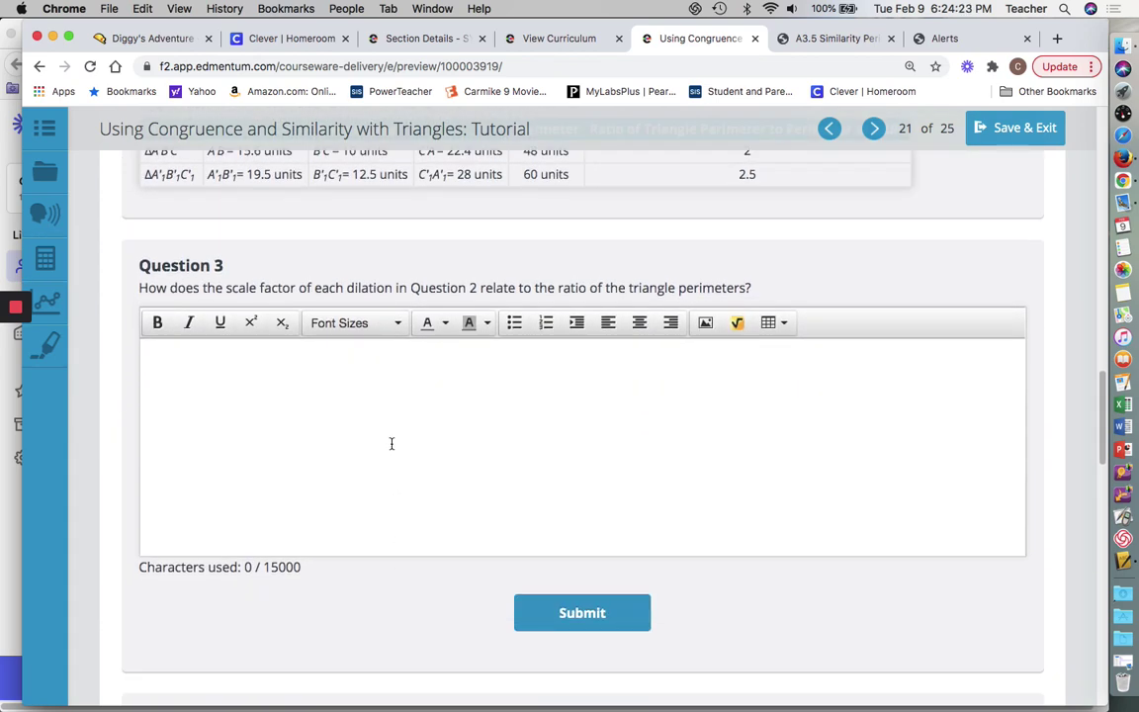
{"action": "left_click", "coordinate": [391, 442]}
{"action": "type", "text": "The scale fac"}
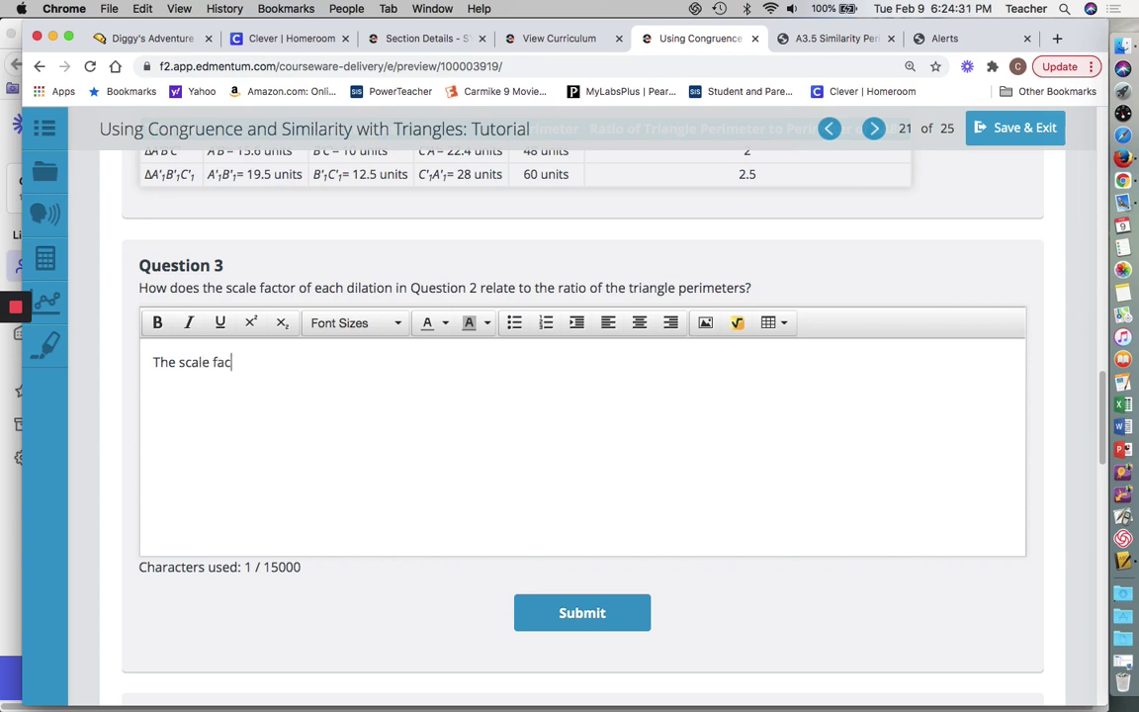
{"action": "type", "text": "tor and the di"}
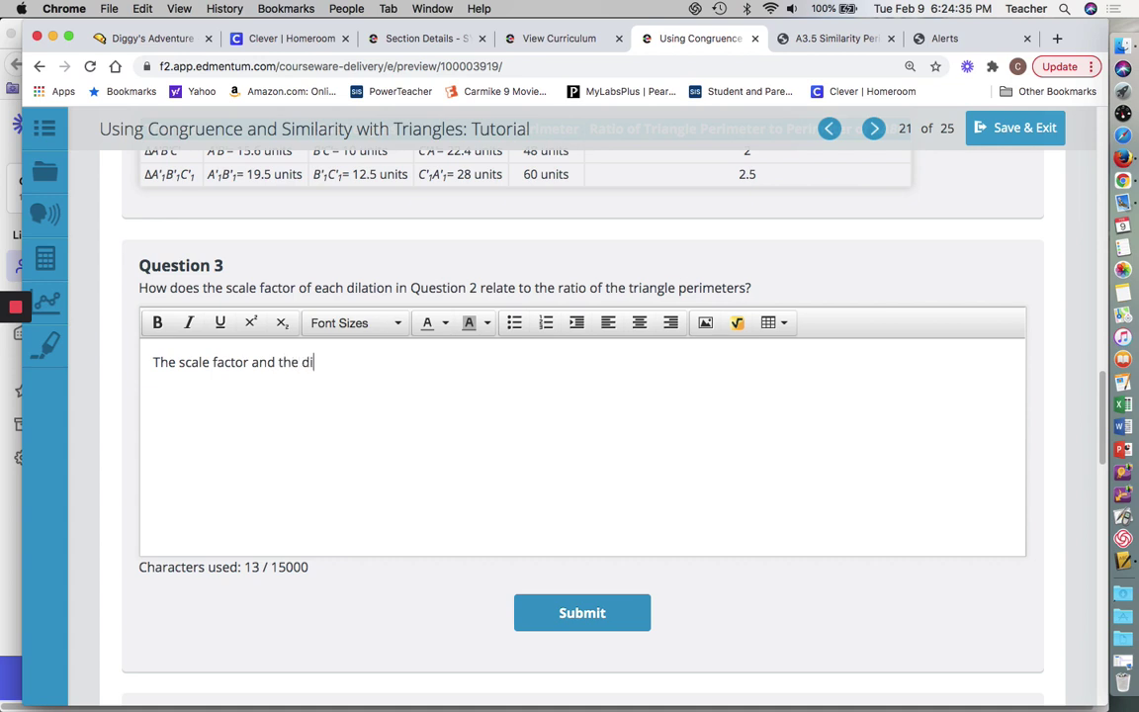
{"action": "type", "text": "lation are the same."}
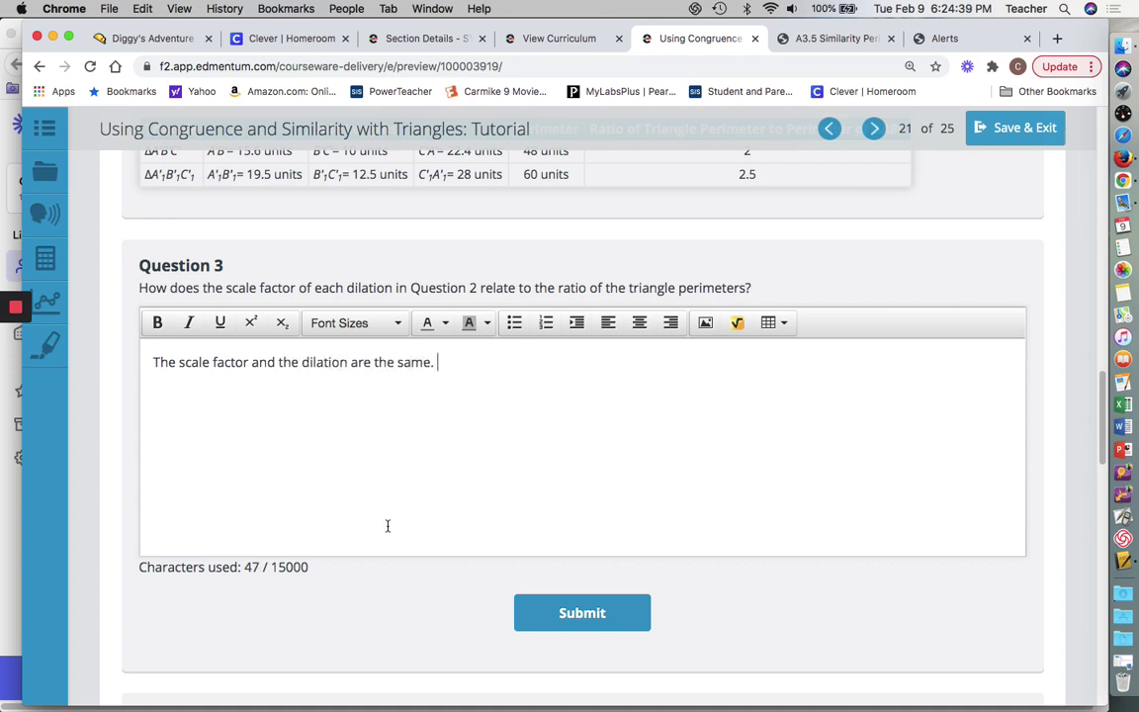
{"action": "left_click", "coordinate": [553, 613]}
{"action": "scroll", "coordinate": [435, 562], "scroll_direction": "down", "scroll_amount": 4}
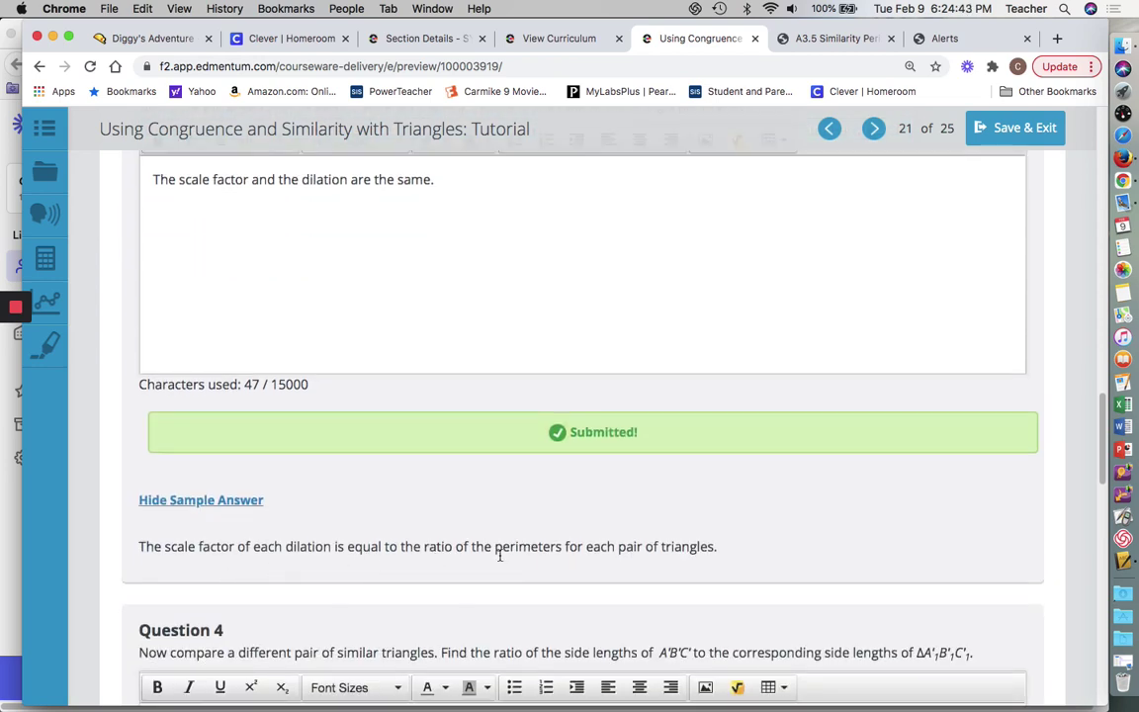
{"action": "scroll", "coordinate": [499, 555], "scroll_direction": "down", "scroll_amount": 5}
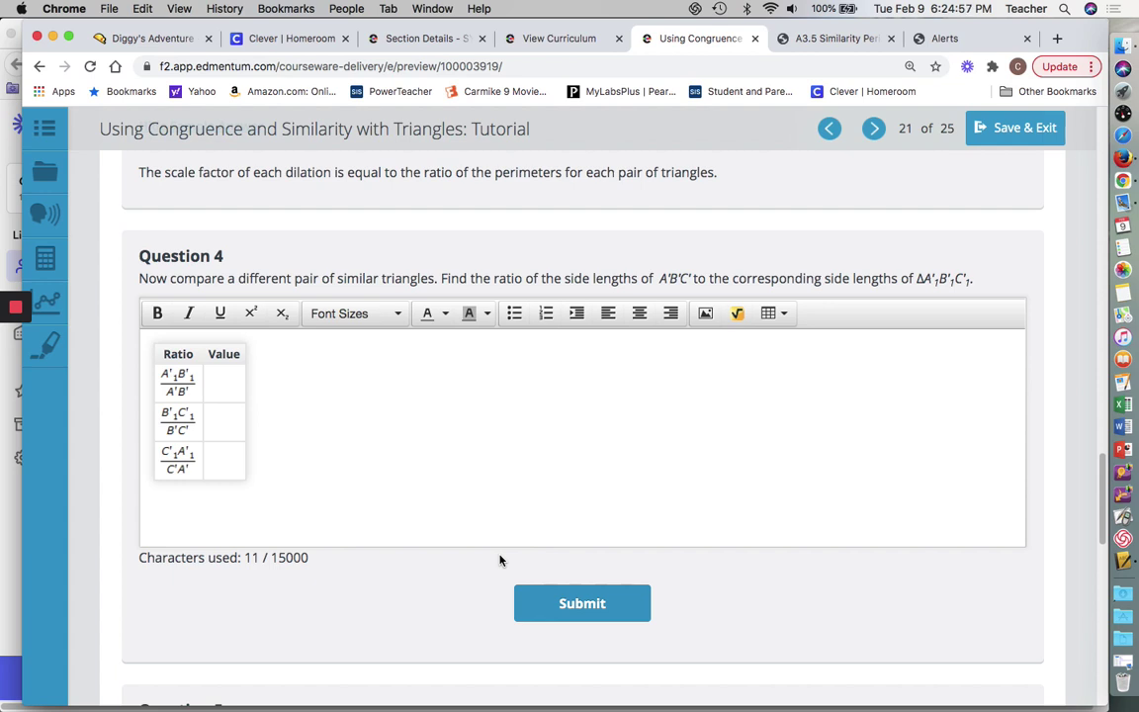
Step: Start the Question 4 value for A'₁B'₁/A'B' with "19.5/15.6 =", using the side lengths from the Question 2 table
{"action": "scroll", "coordinate": [458, 542], "scroll_direction": "up", "scroll_amount": 3}
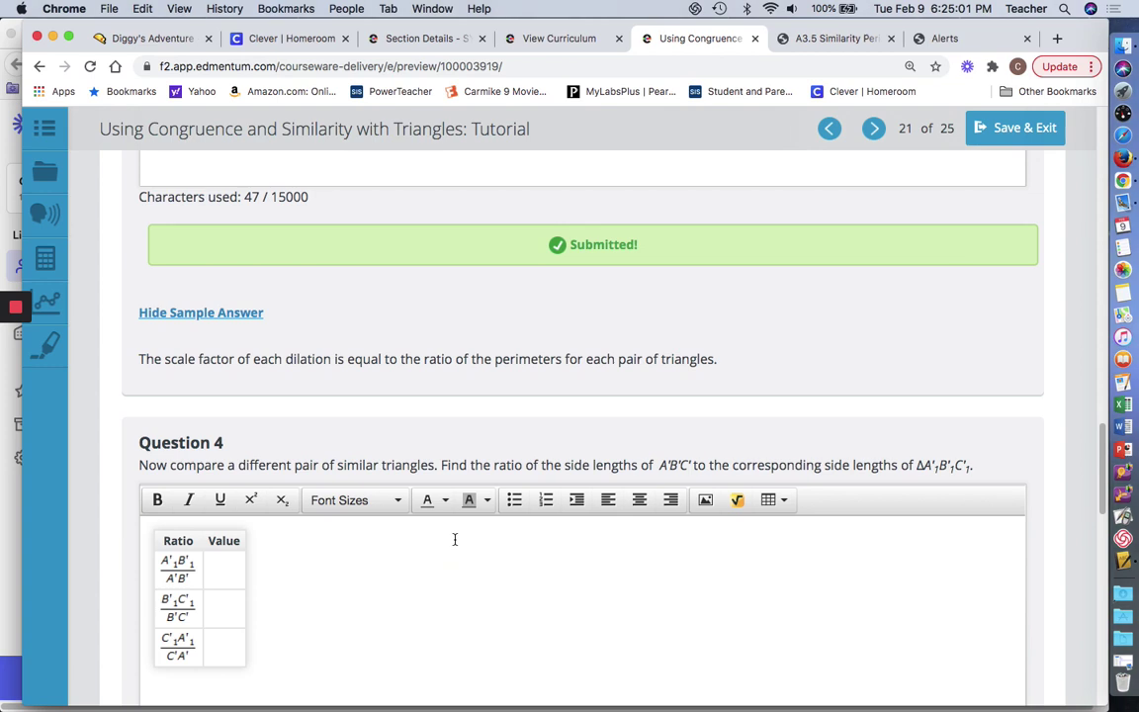
{"action": "scroll", "coordinate": [455, 539], "scroll_direction": "down", "scroll_amount": 2}
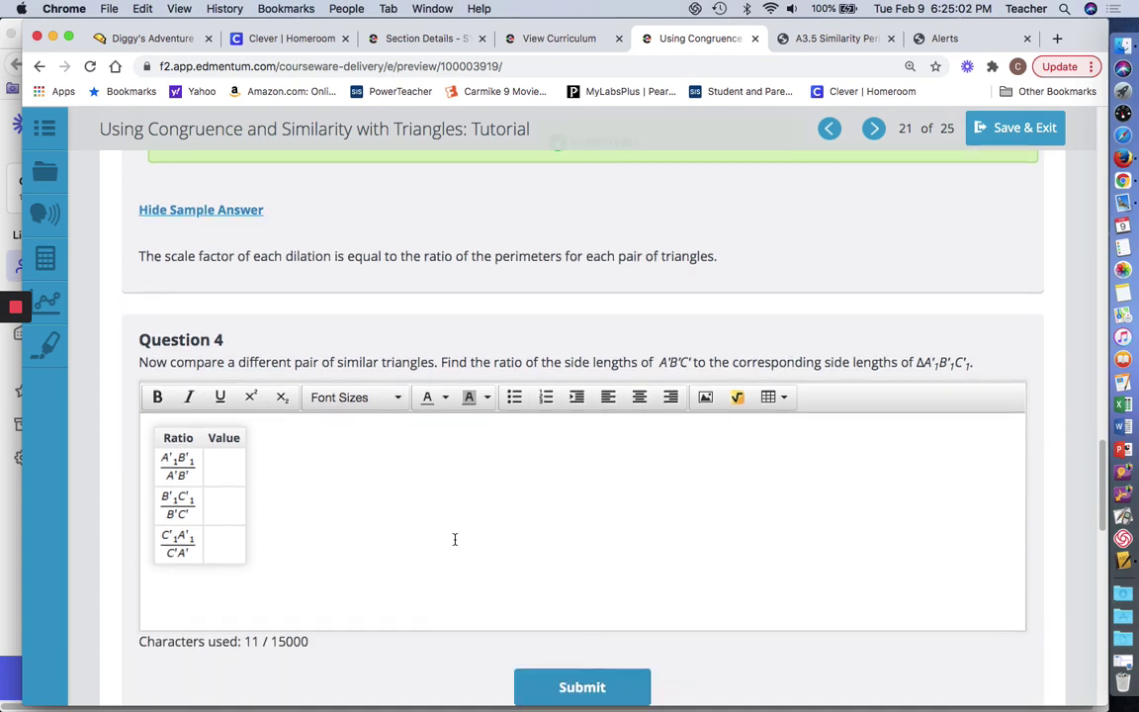
{"action": "left_click", "coordinate": [221, 459]}
{"action": "scroll", "coordinate": [222, 458], "scroll_direction": "up", "scroll_amount": 10}
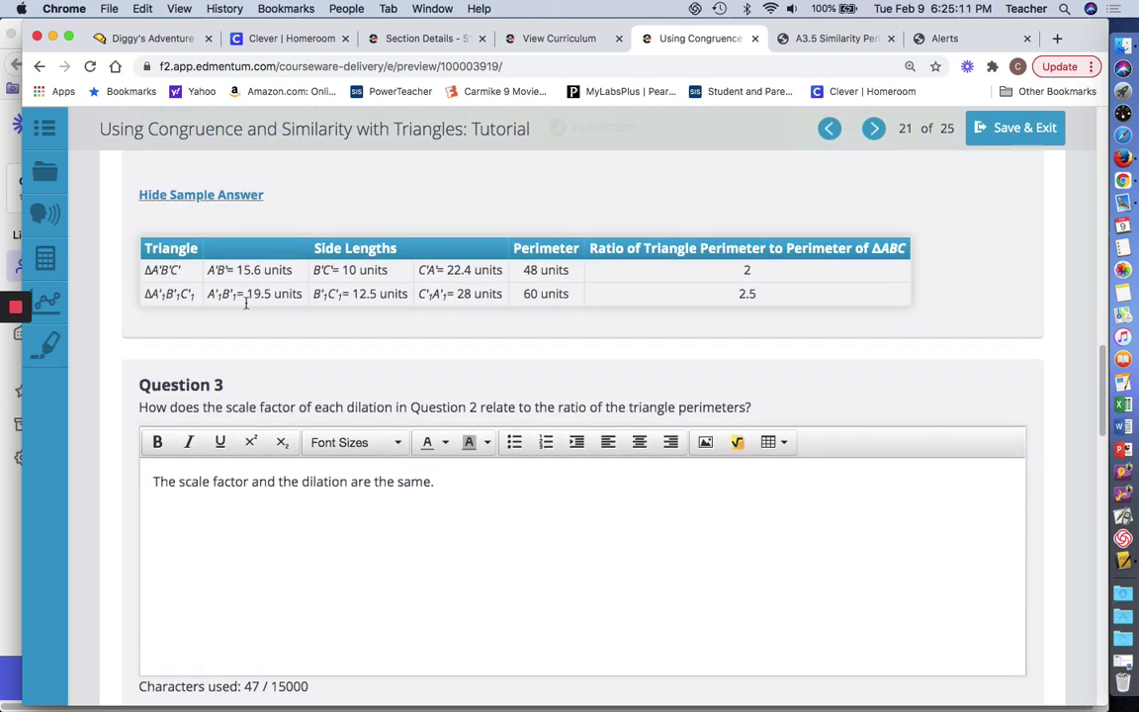
{"action": "scroll", "coordinate": [265, 316], "scroll_direction": "up", "scroll_amount": 1}
{"action": "scroll", "coordinate": [265, 316], "scroll_direction": "up", "scroll_amount": 4}
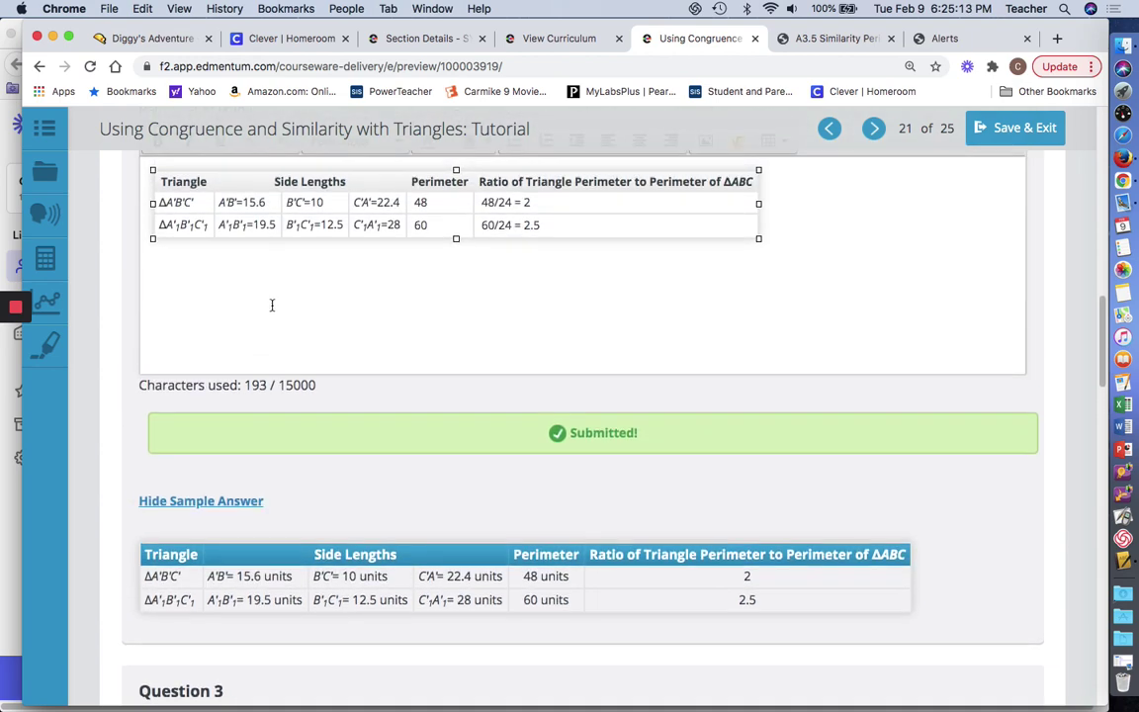
{"action": "scroll", "coordinate": [269, 302], "scroll_direction": "down", "scroll_amount": 6}
{"action": "scroll", "coordinate": [258, 229], "scroll_direction": "down", "scroll_amount": 10}
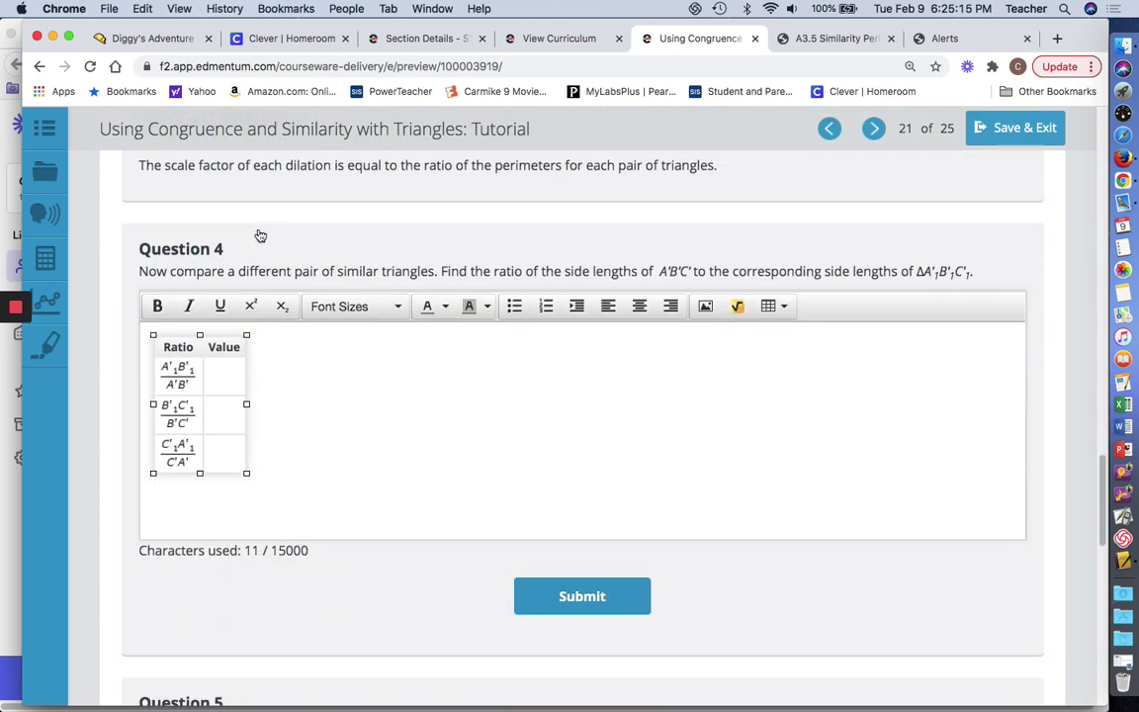
{"action": "type", "text": "19.5/"}
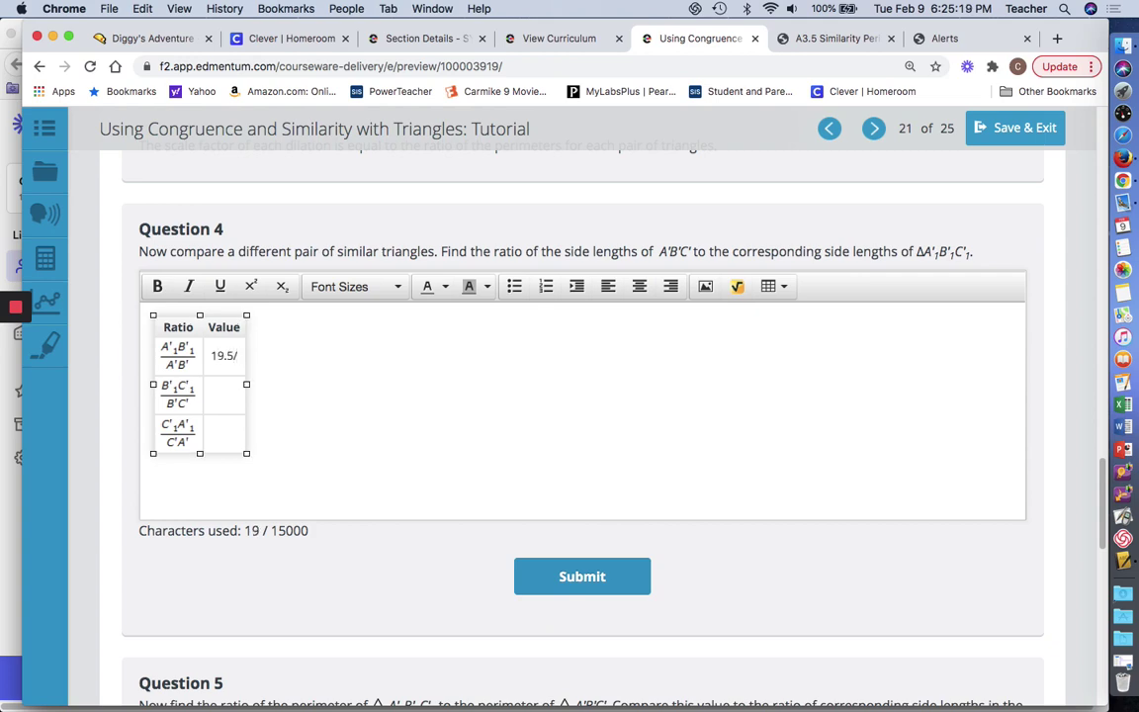
{"action": "scroll", "coordinate": [401, 356], "scroll_direction": "up", "scroll_amount": 15}
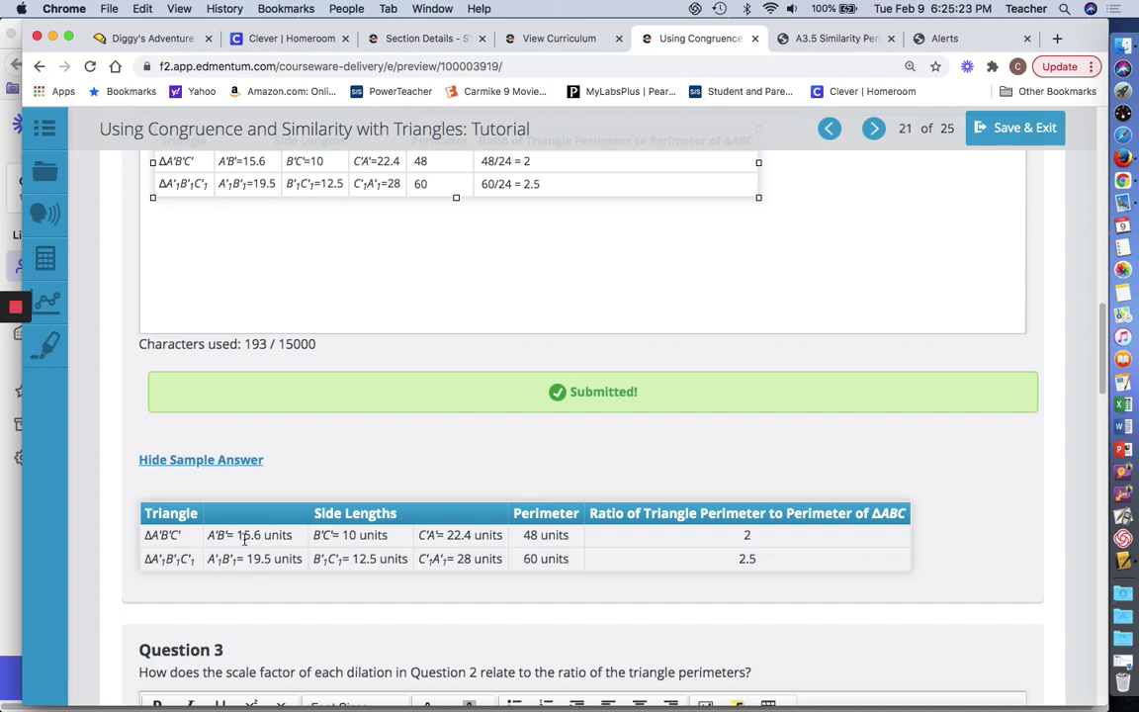
{"action": "scroll", "coordinate": [244, 538], "scroll_direction": "down", "scroll_amount": 15}
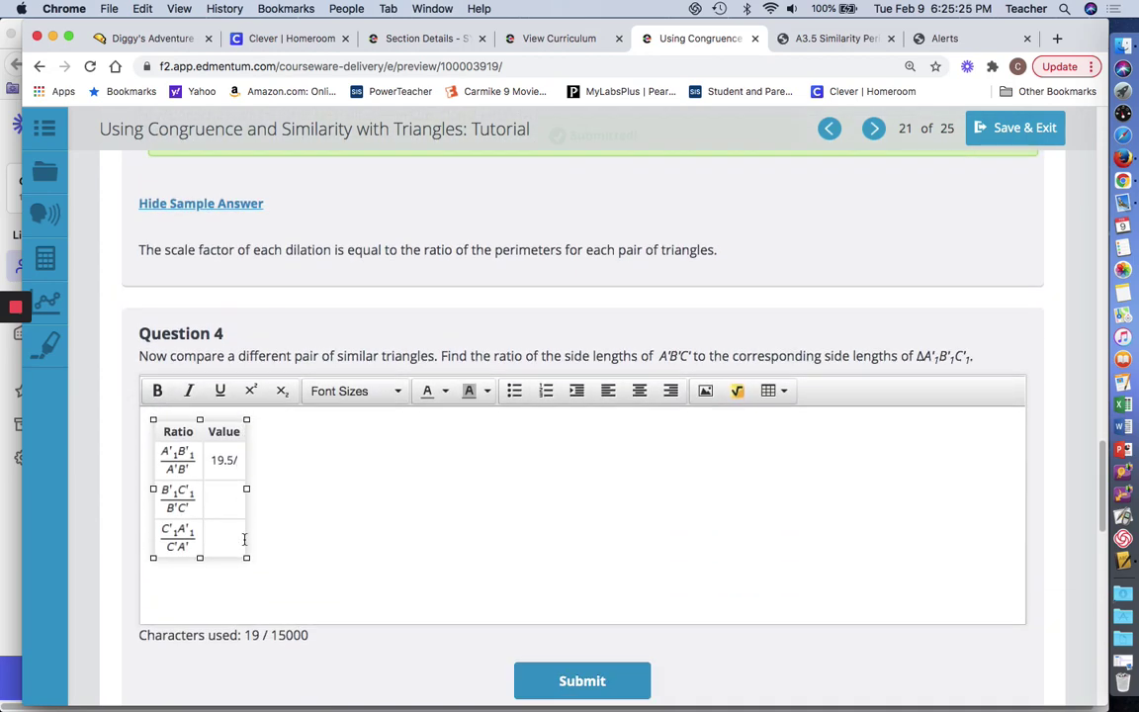
{"action": "type", "text": "15.6"}
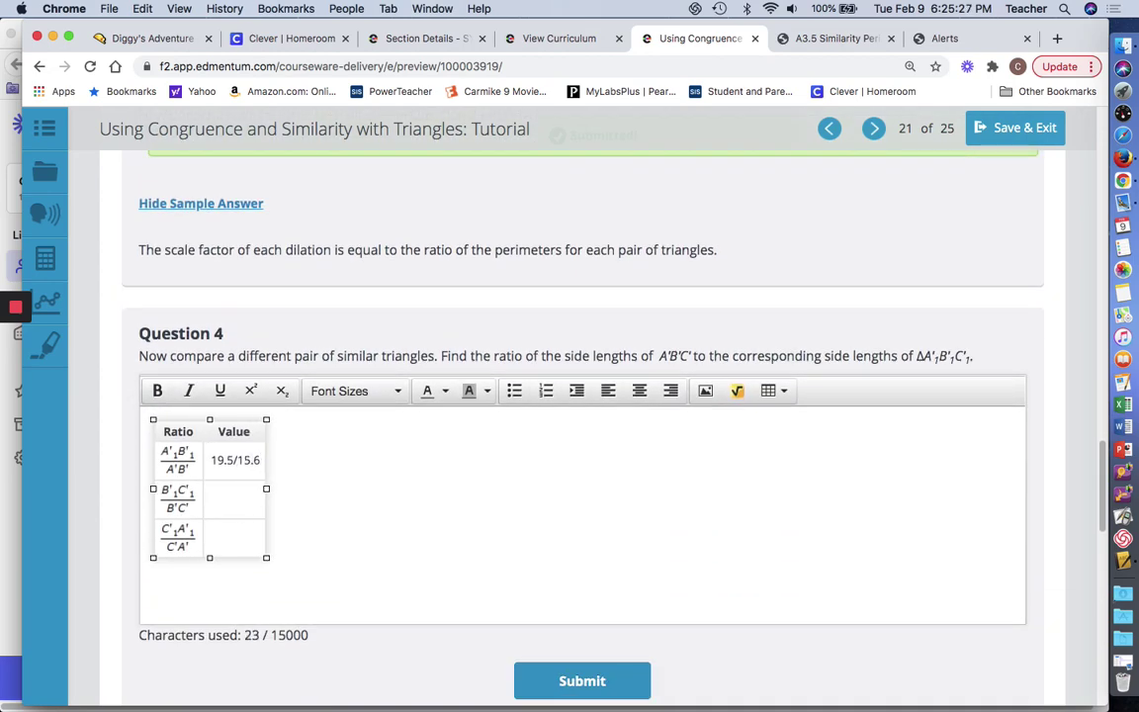
{"action": "type", "text": " ="}
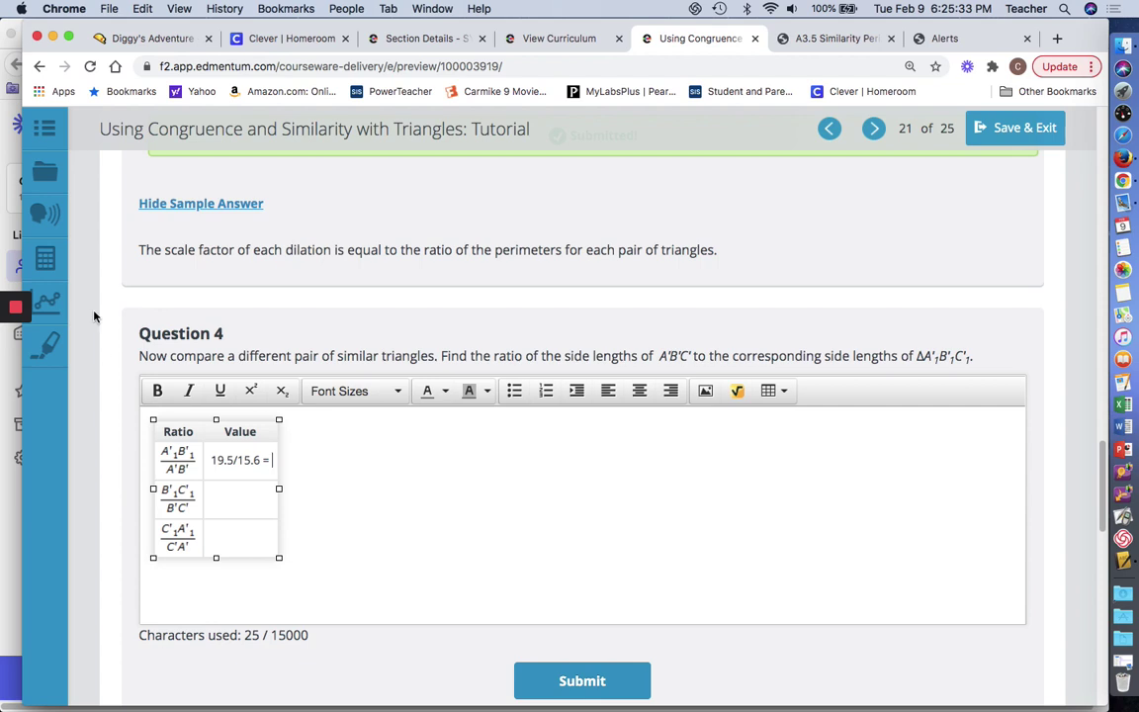
Step: Divide 19.5 by 15.6 with the built-in calculator
{"action": "left_click", "coordinate": [44, 258]}
{"action": "left_click", "coordinate": [107, 339]}
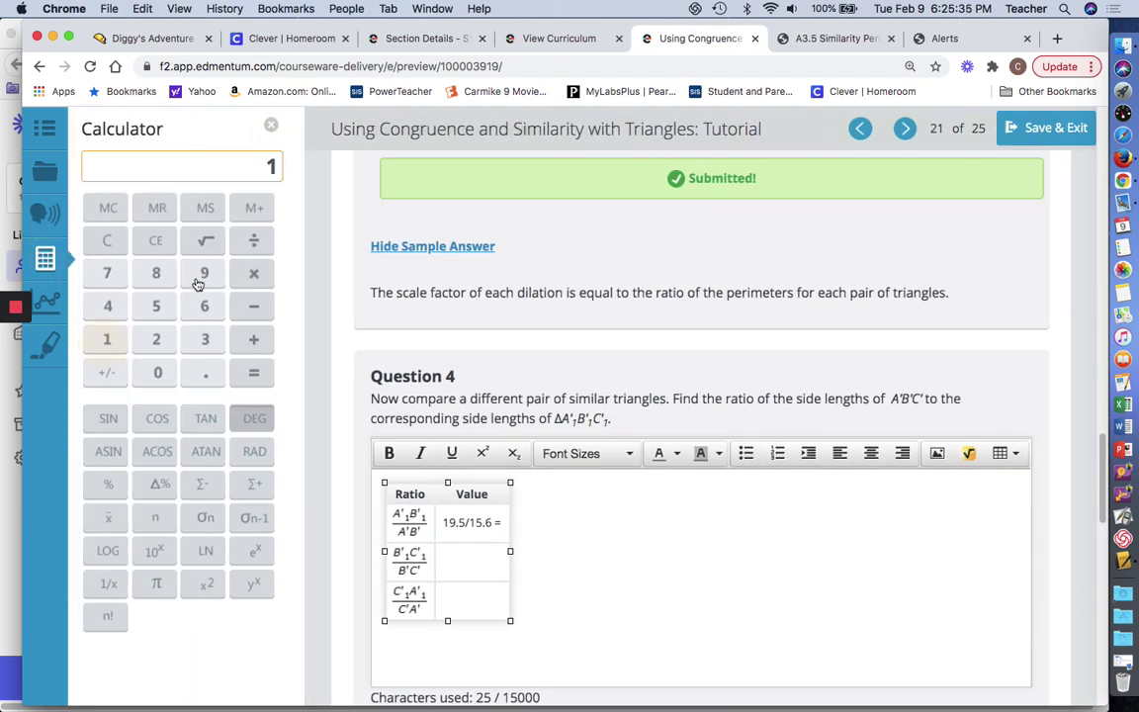
{"action": "left_click", "coordinate": [205, 273]}
{"action": "left_click", "coordinate": [206, 373]}
{"action": "left_click", "coordinate": [156, 305]}
{"action": "left_click", "coordinate": [254, 243]}
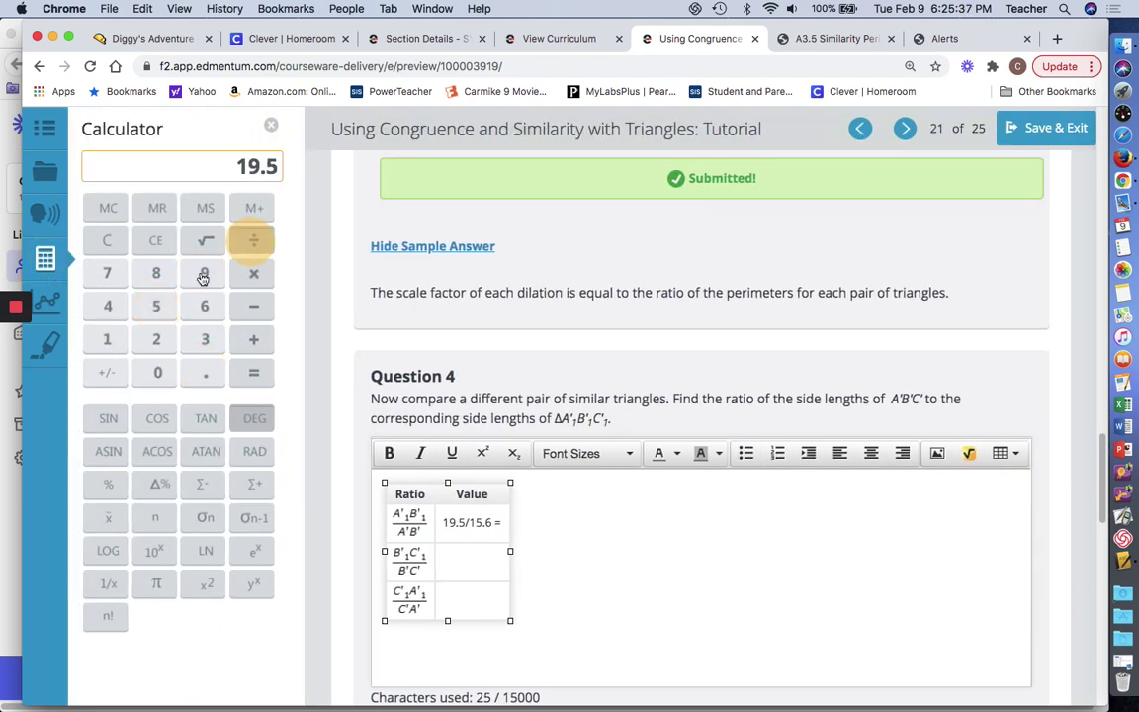
{"action": "left_click", "coordinate": [106, 339]}
{"action": "left_click", "coordinate": [156, 305]}
{"action": "left_click", "coordinate": [202, 368]}
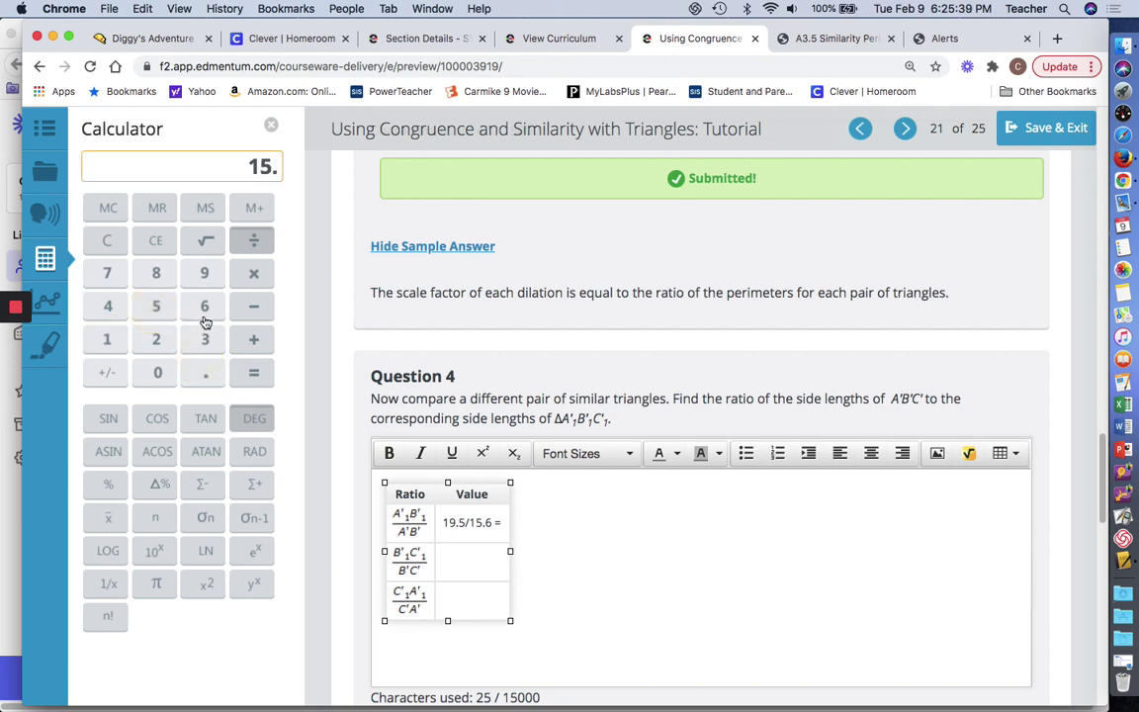
{"action": "left_click", "coordinate": [205, 306]}
{"action": "left_click", "coordinate": [254, 373]}
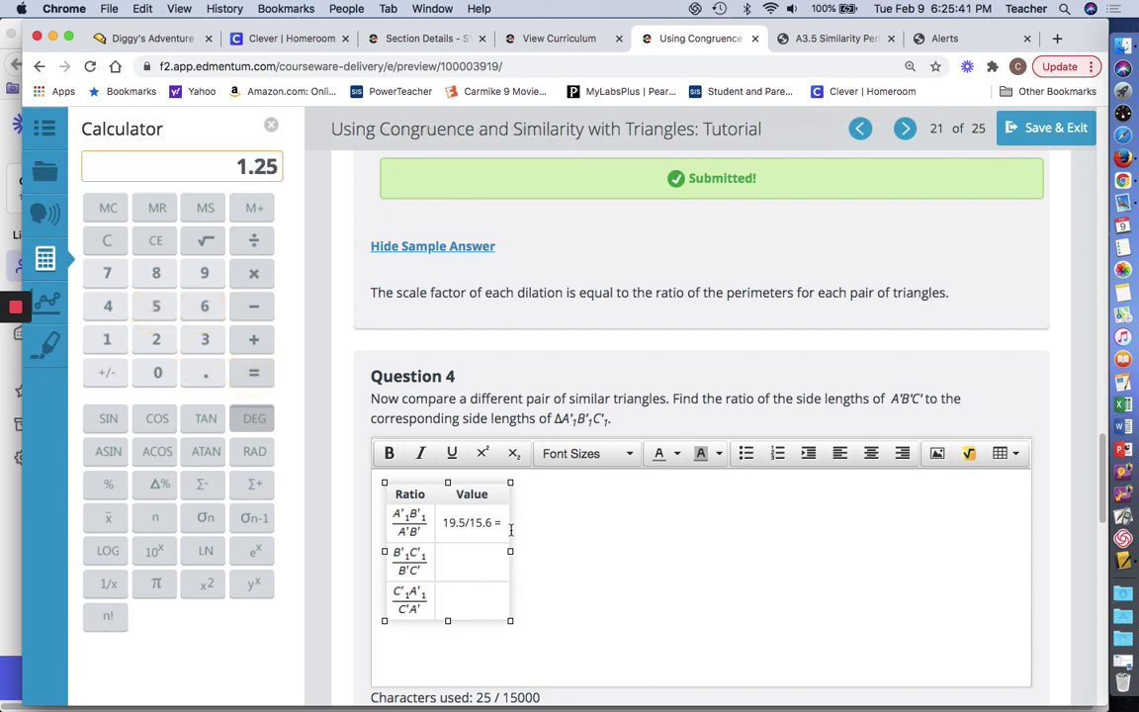
Step: Complete the A'₁B'₁/A'B' value with 1.25 and start the B'₁C'₁/B'C' value with "12.5/10 ="
{"action": "left_click", "coordinate": [460, 477]}
{"action": "type", "text": "1.25"}
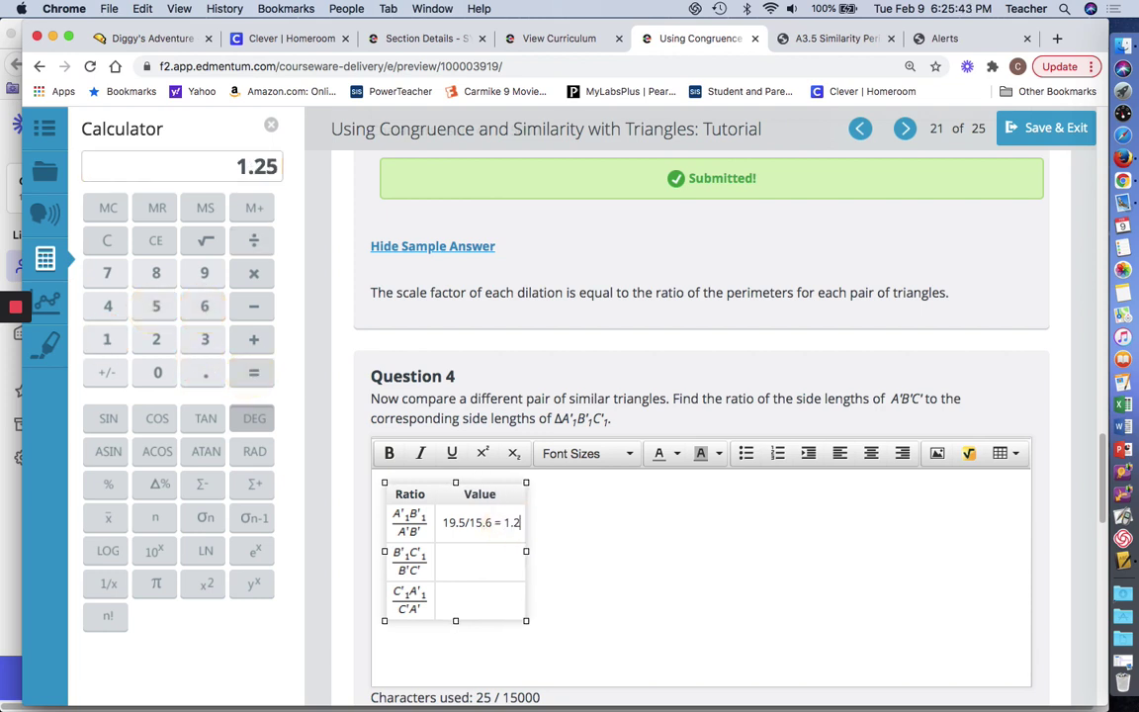
{"action": "left_click", "coordinate": [479, 559]}
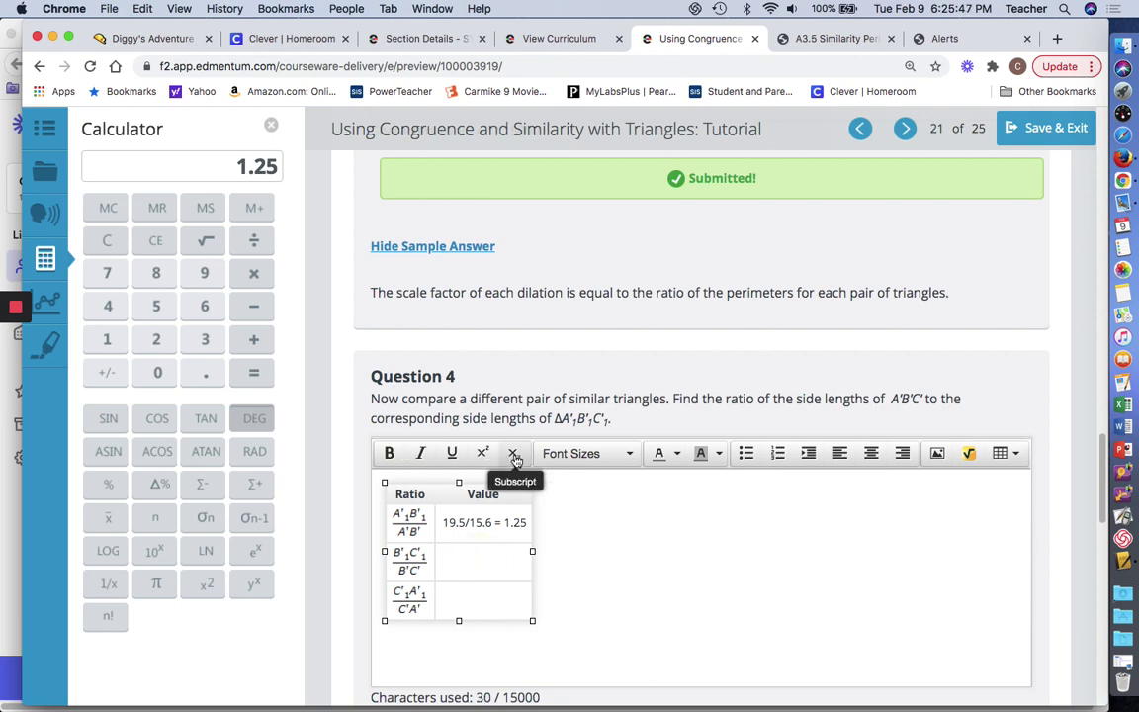
{"action": "scroll", "coordinate": [515, 460], "scroll_direction": "up", "scroll_amount": 10}
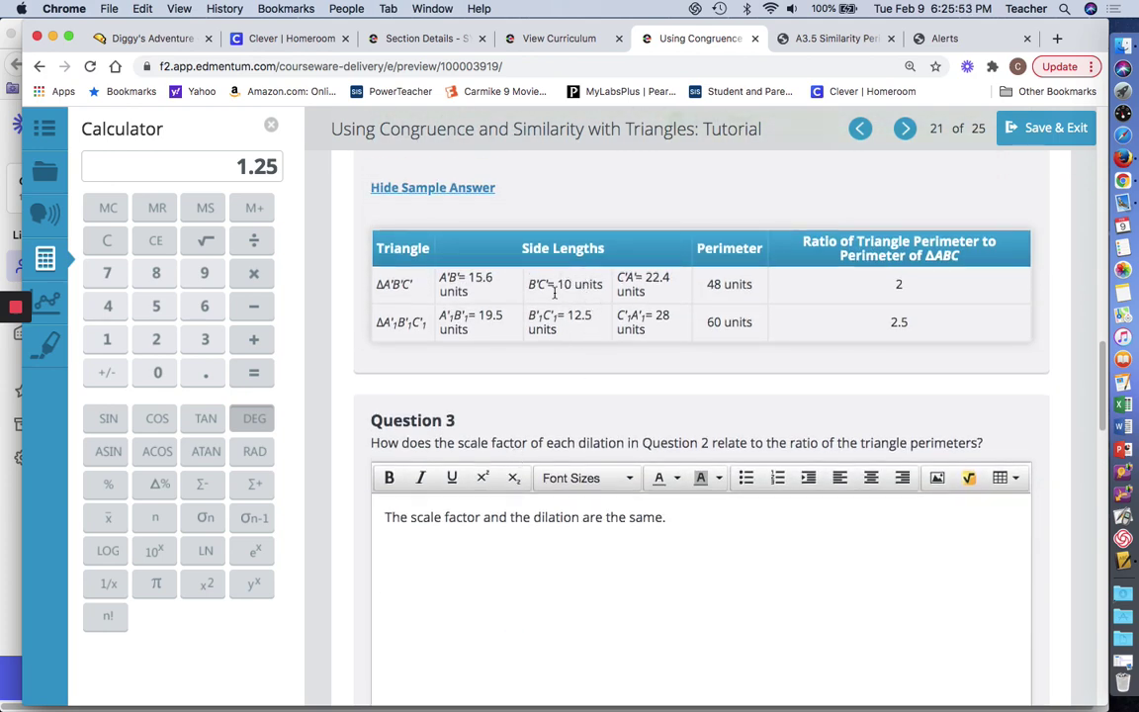
{"action": "scroll", "coordinate": [528, 353], "scroll_direction": "down", "scroll_amount": 10}
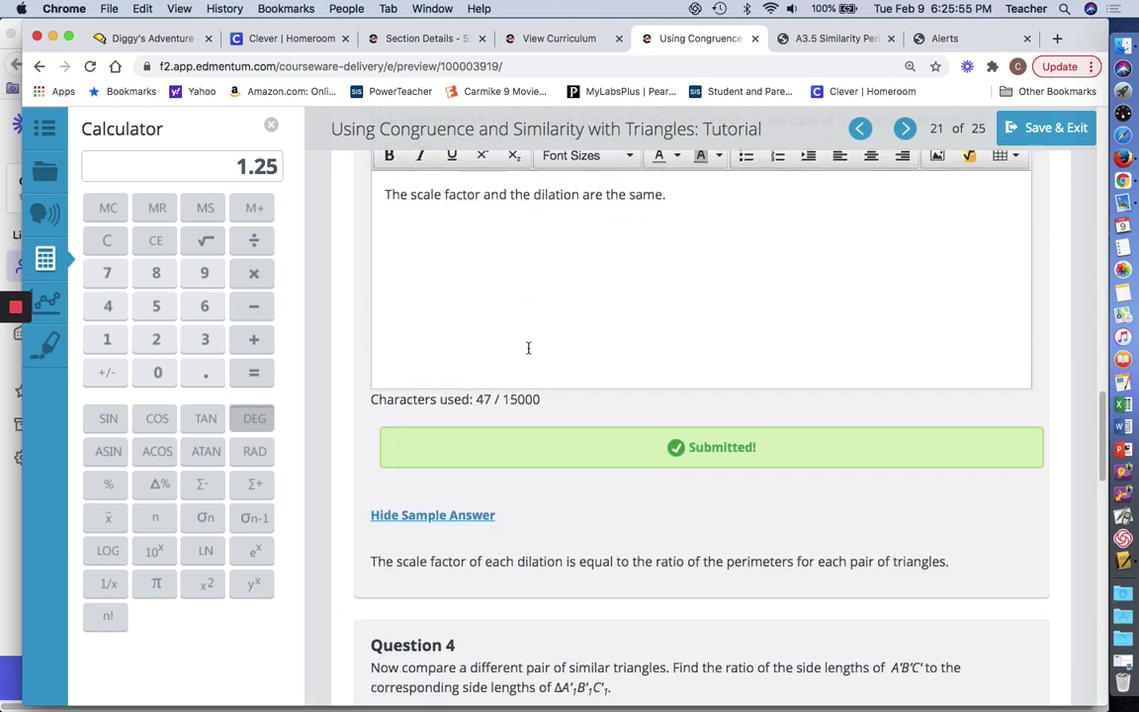
{"action": "type", "text": "12.5/10"}
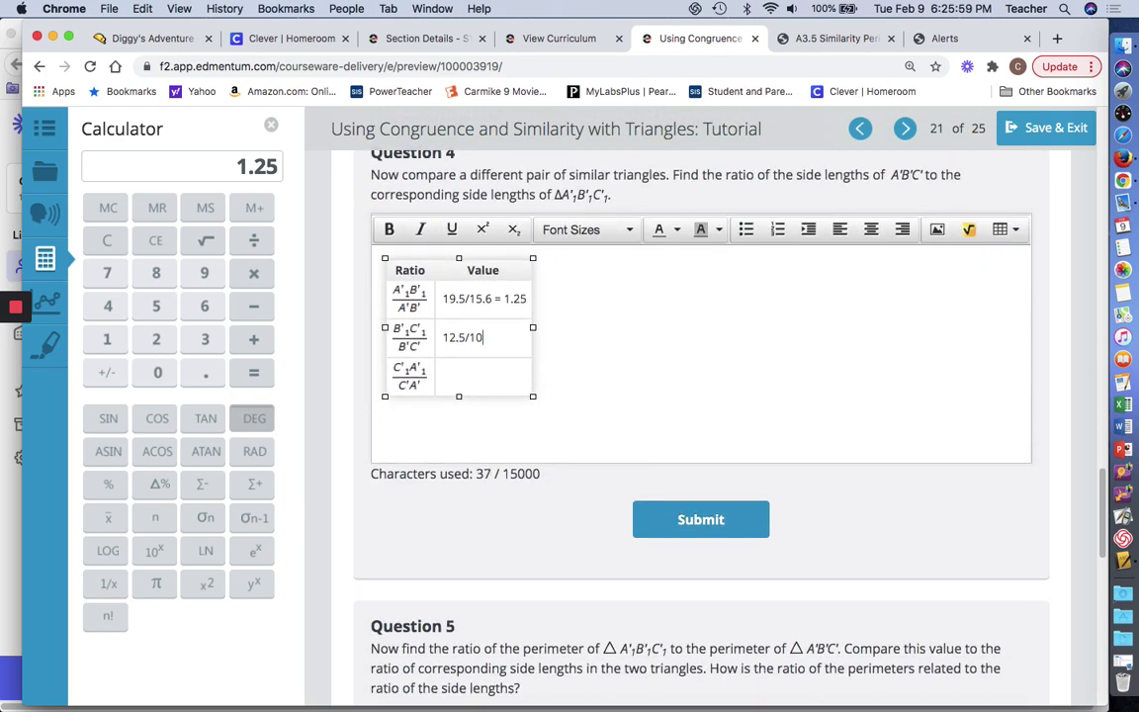
{"action": "type", "text": " ="}
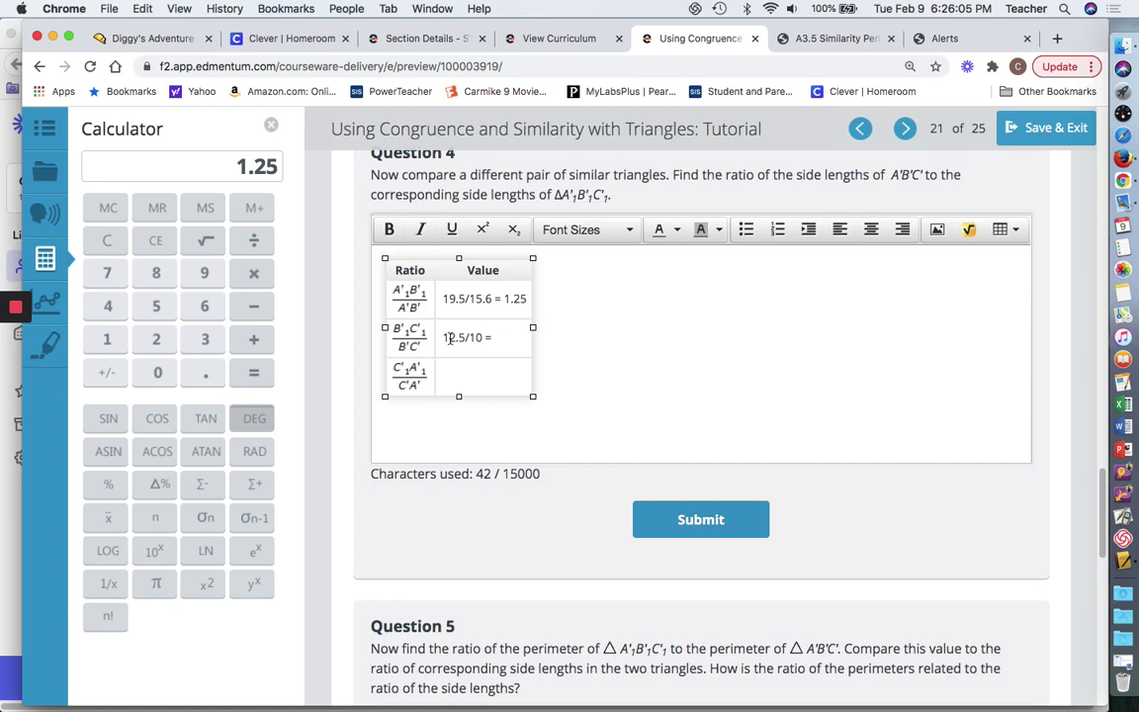
Step: Divide 12.5 by 10 with the built-in calculator
{"action": "left_click", "coordinate": [107, 339]}
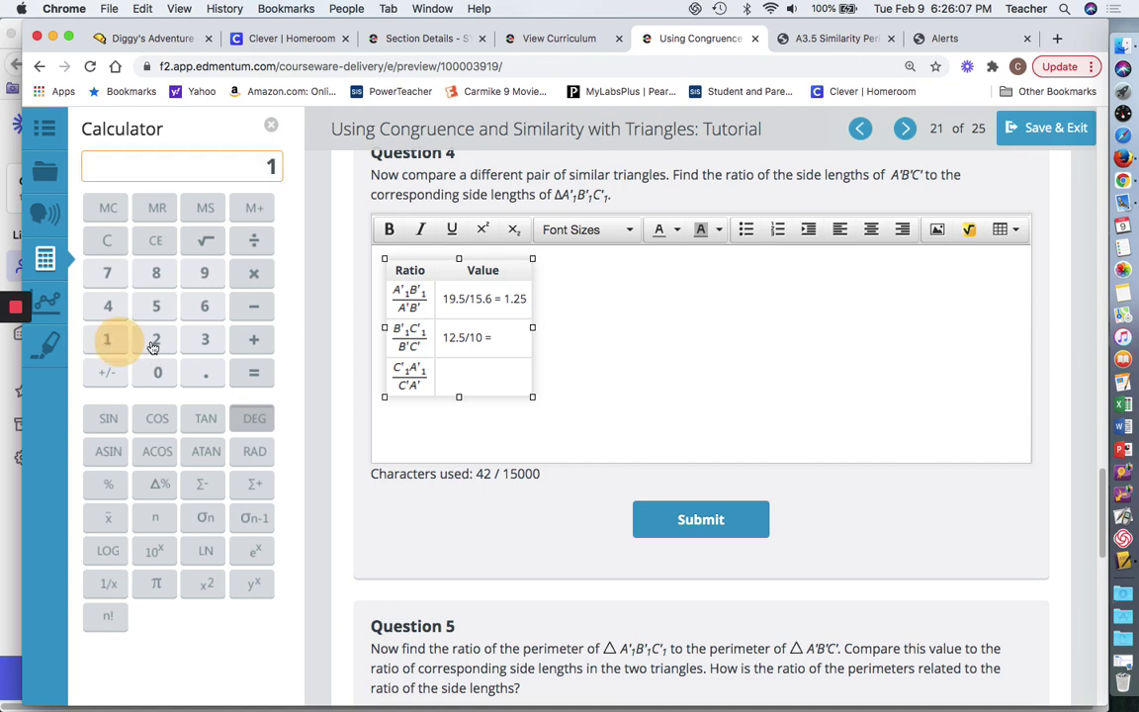
{"action": "left_click", "coordinate": [156, 341]}
{"action": "left_click", "coordinate": [197, 375]}
{"action": "left_click", "coordinate": [155, 305]}
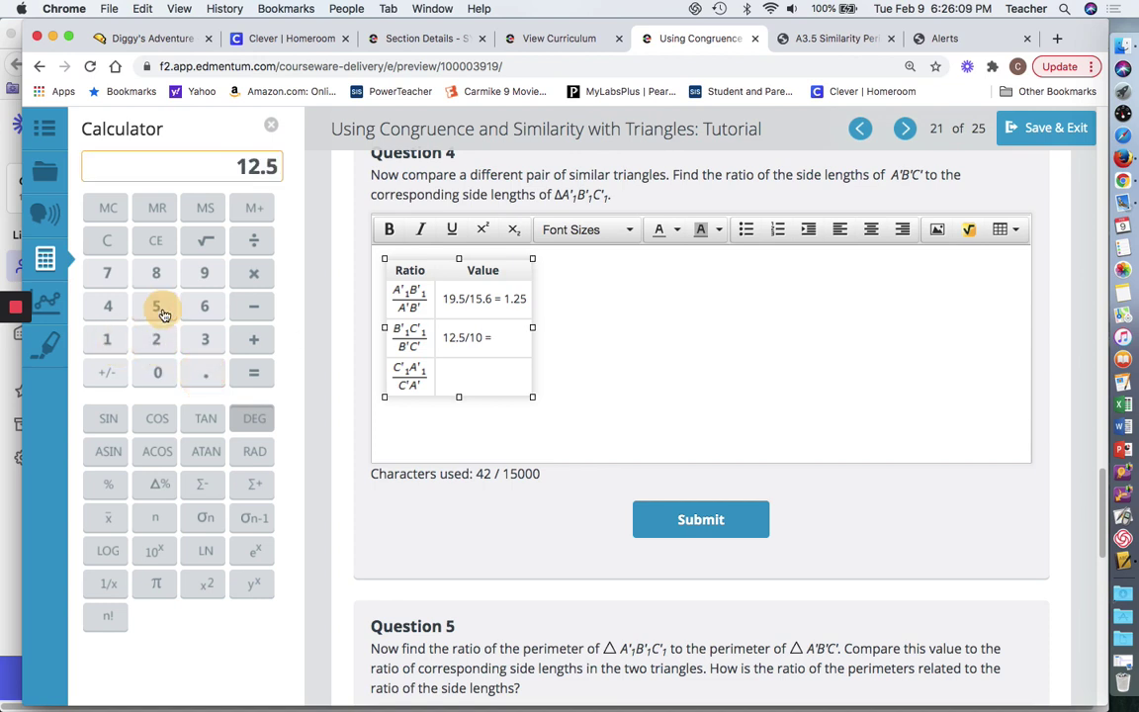
{"action": "left_click", "coordinate": [253, 240]}
{"action": "left_click", "coordinate": [107, 339]}
{"action": "left_click", "coordinate": [155, 372]}
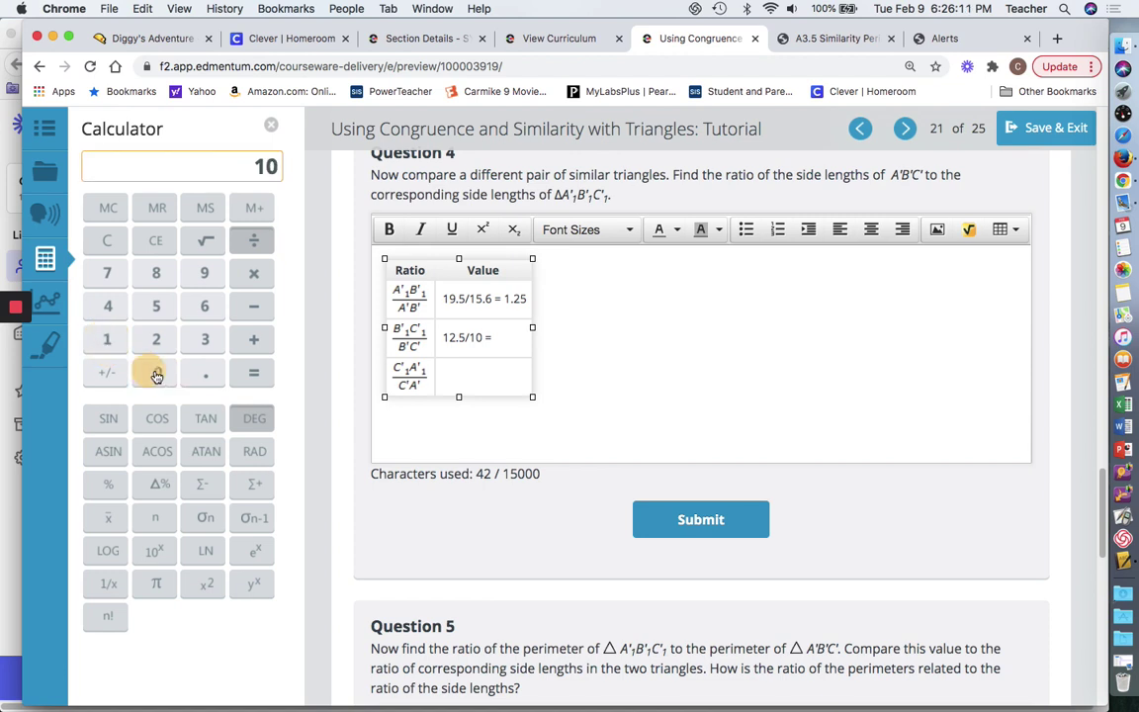
{"action": "left_click", "coordinate": [253, 373]}
Step: Complete the B'₁C'₁/B'C' value with 1.25 and start the C'₁A'₁/C'A' value with "28/22.4 ="
{"action": "left_click", "coordinate": [509, 336]}
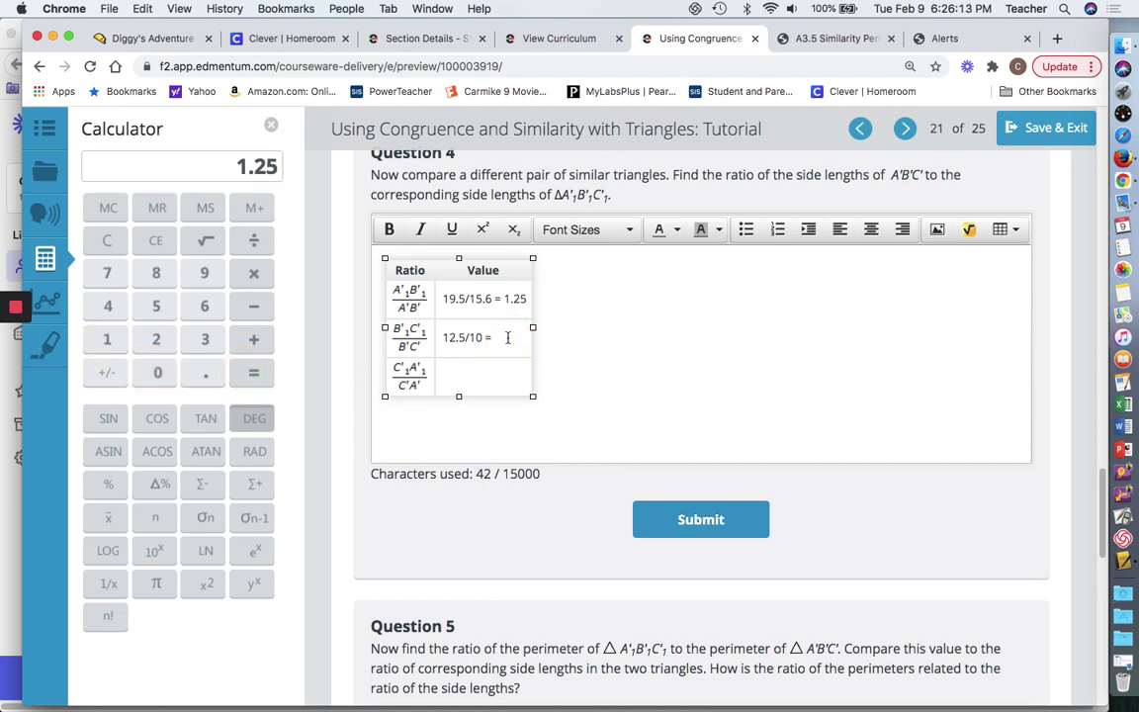
{"action": "type", "text": "1.25"}
{"action": "left_click", "coordinate": [465, 375]}
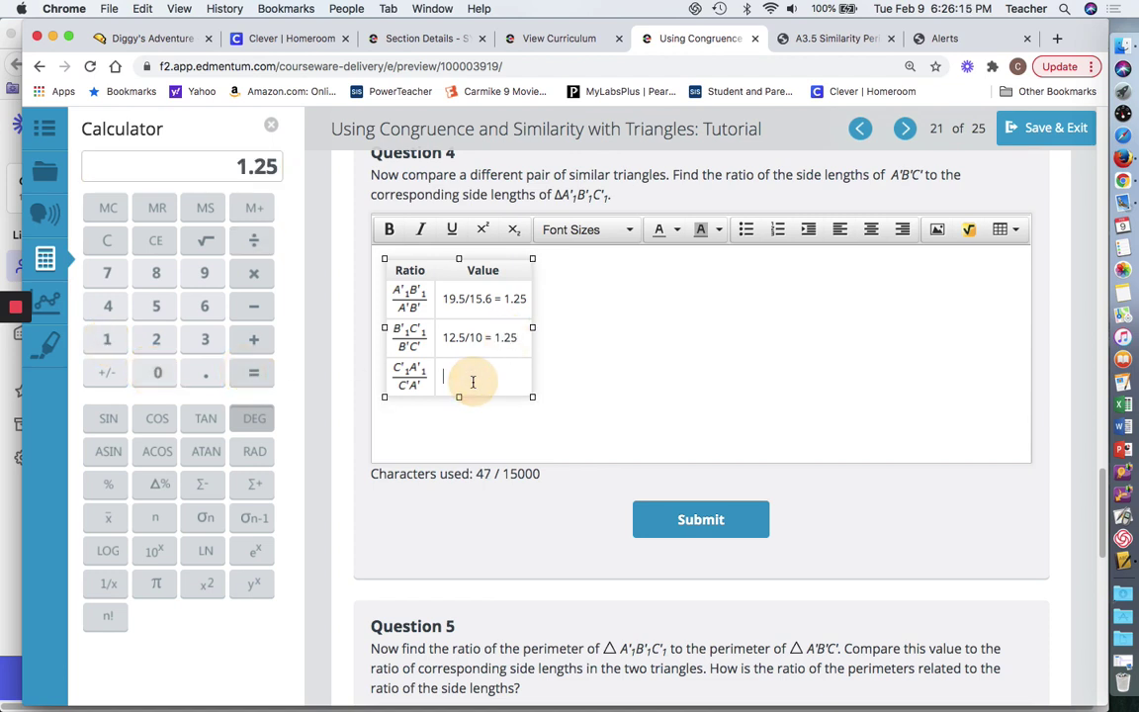
{"action": "scroll", "coordinate": [473, 382], "scroll_direction": "up", "scroll_amount": 10}
{"action": "scroll", "coordinate": [473, 381], "scroll_direction": "up", "scroll_amount": 2}
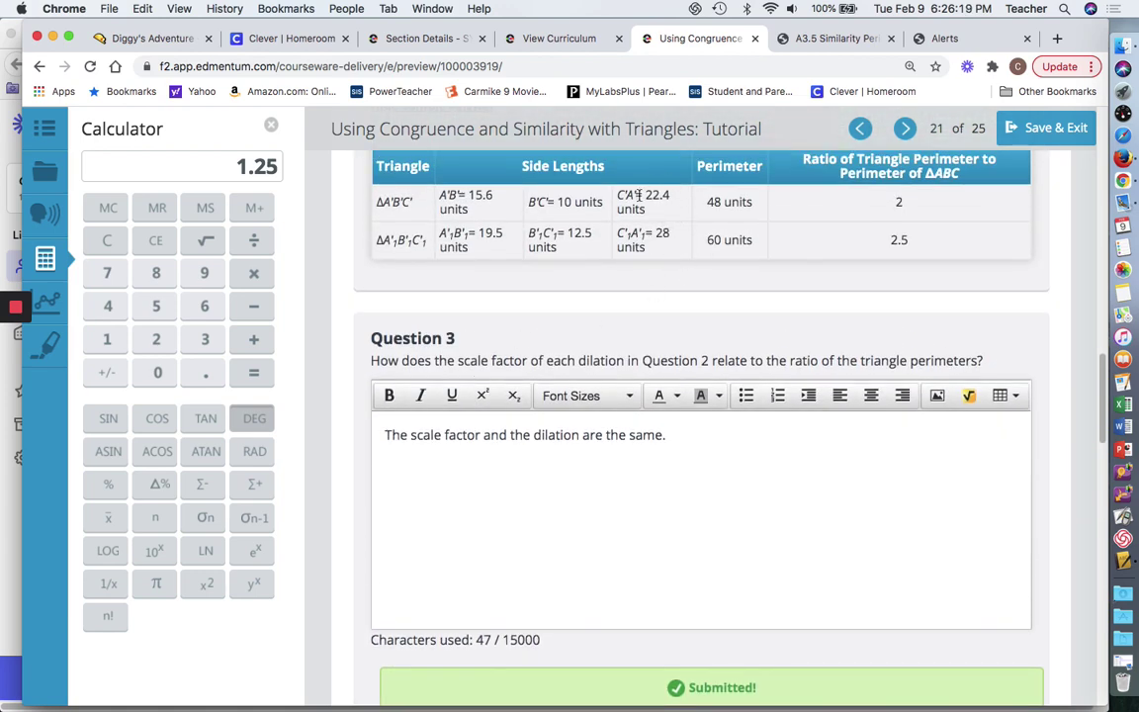
{"action": "scroll", "coordinate": [546, 373], "scroll_direction": "down", "scroll_amount": 10}
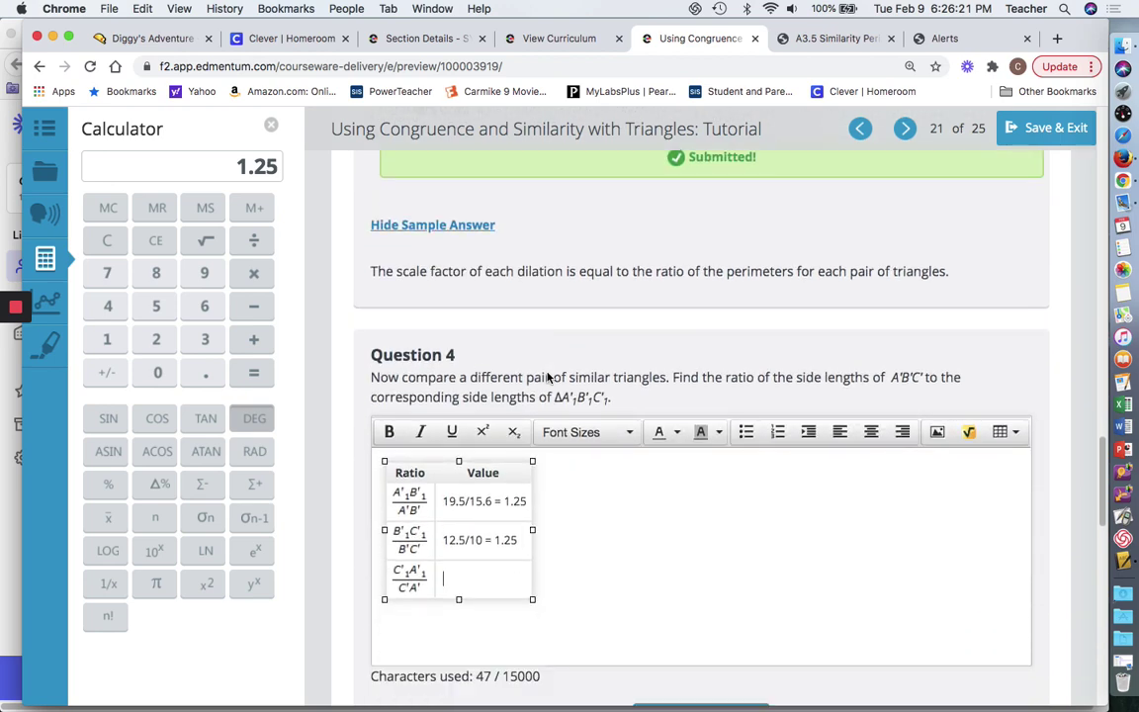
{"action": "type", "text": "28/"}
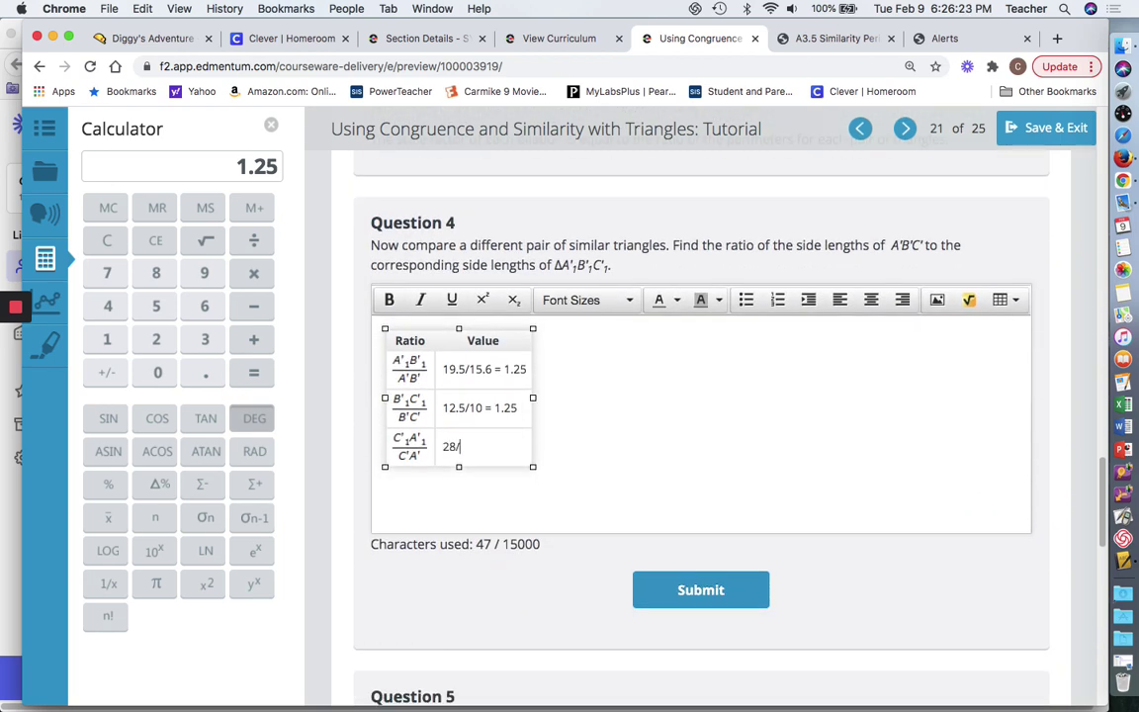
{"action": "type", "text": "22.4 ="}
Step: Divide 28 by 22.4 with the built-in calculator
{"action": "left_click", "coordinate": [155, 339]}
{"action": "left_click", "coordinate": [156, 274]}
{"action": "left_click", "coordinate": [253, 240]}
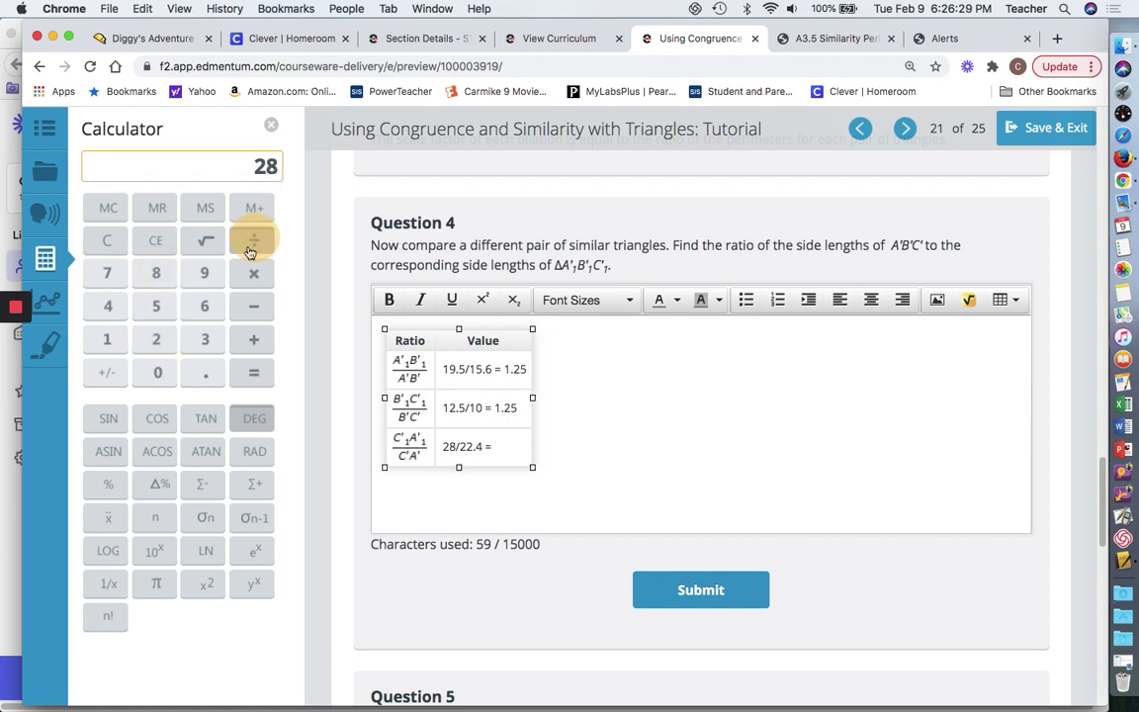
{"action": "double_click", "coordinate": [155, 339]}
{"action": "left_click", "coordinate": [205, 371]}
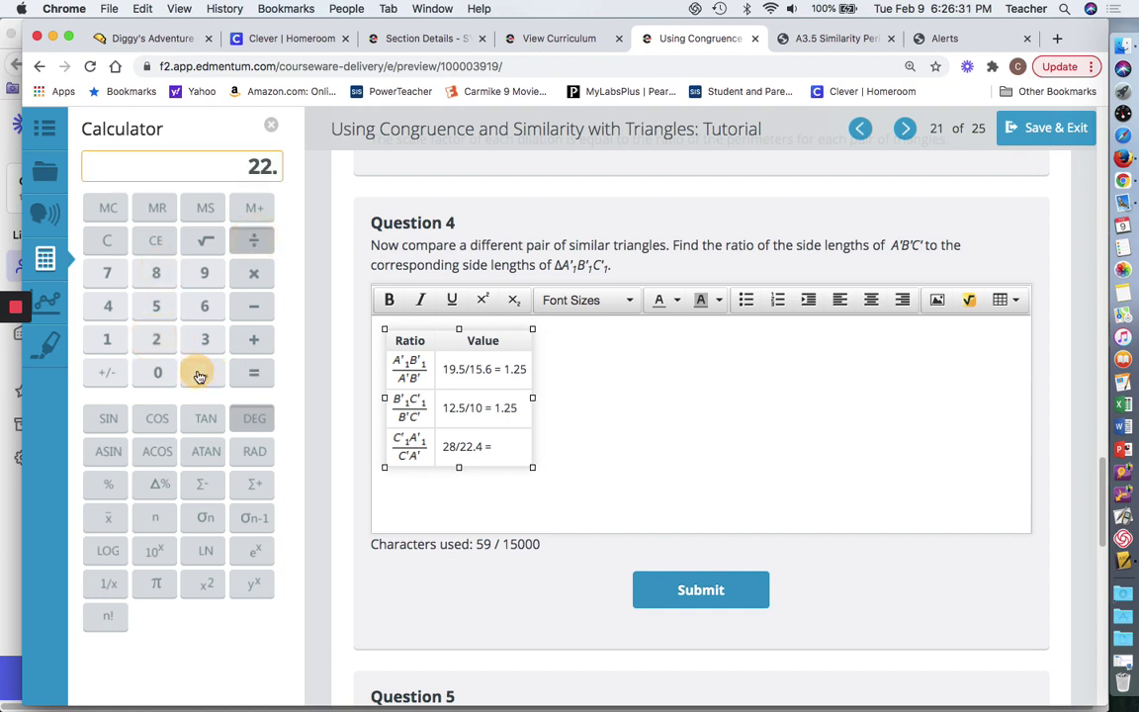
{"action": "left_click", "coordinate": [107, 305]}
{"action": "left_click", "coordinate": [253, 373]}
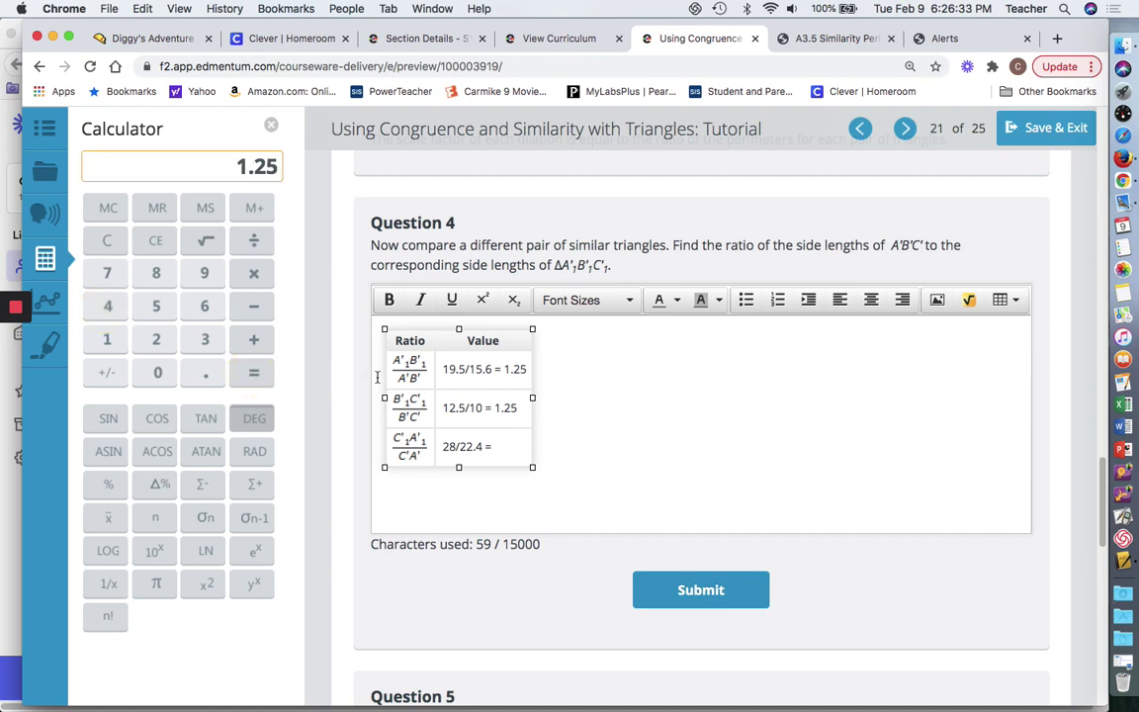
Step: Complete the C'₁A'₁/C'A' value with 1.25 and submit the Question 4 answer
{"action": "left_click", "coordinate": [511, 452]}
{"action": "type", "text": "1.25"}
{"action": "left_click", "coordinate": [15, 344]}
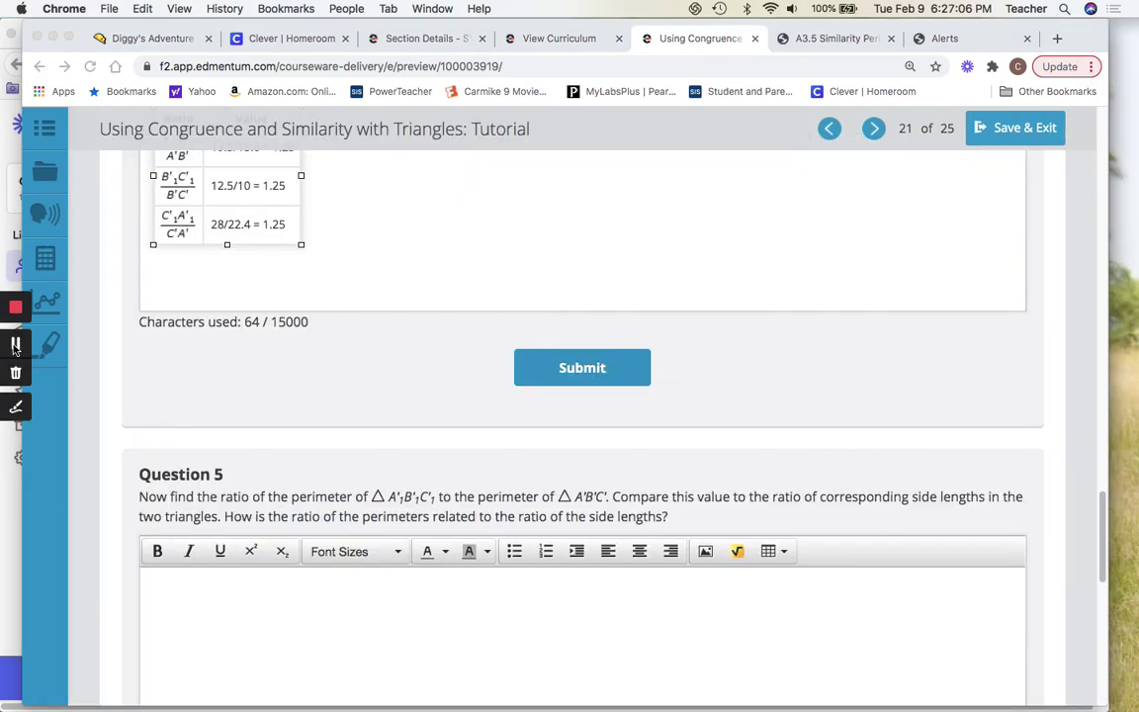
{"action": "scroll", "coordinate": [245, 327], "scroll_direction": "down", "scroll_amount": 1}
{"action": "scroll", "coordinate": [245, 327], "scroll_direction": "up", "scroll_amount": 2}
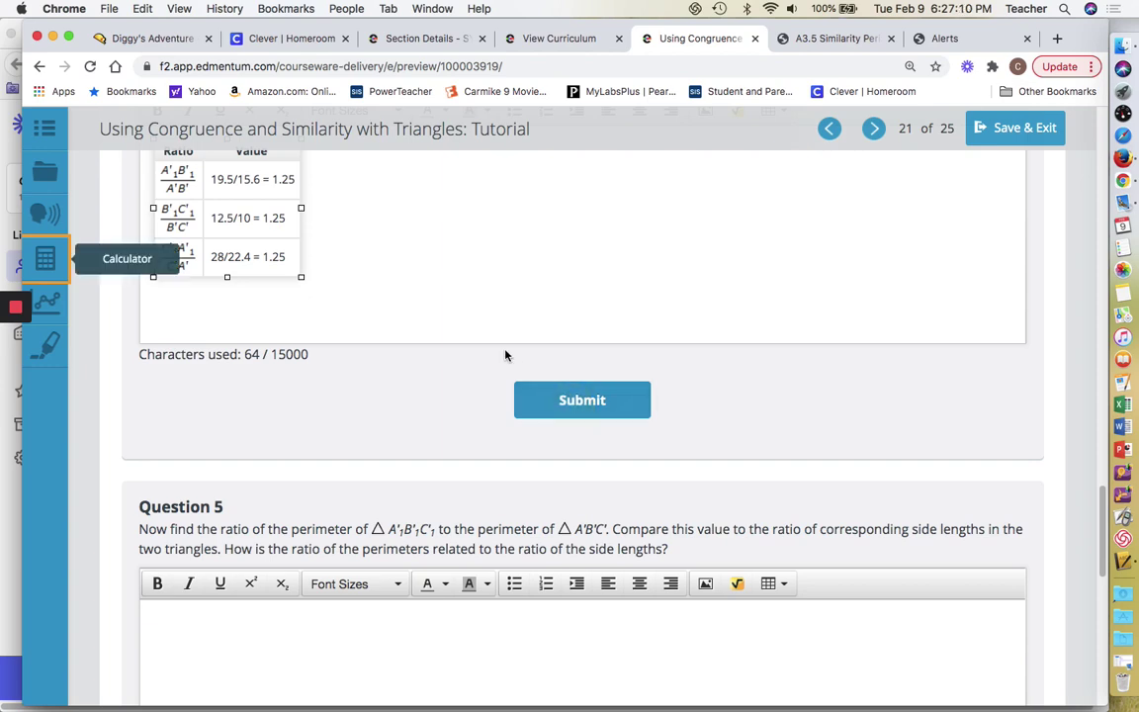
{"action": "left_click", "coordinate": [573, 415]}
{"action": "scroll", "coordinate": [473, 379], "scroll_direction": "down", "scroll_amount": 5}
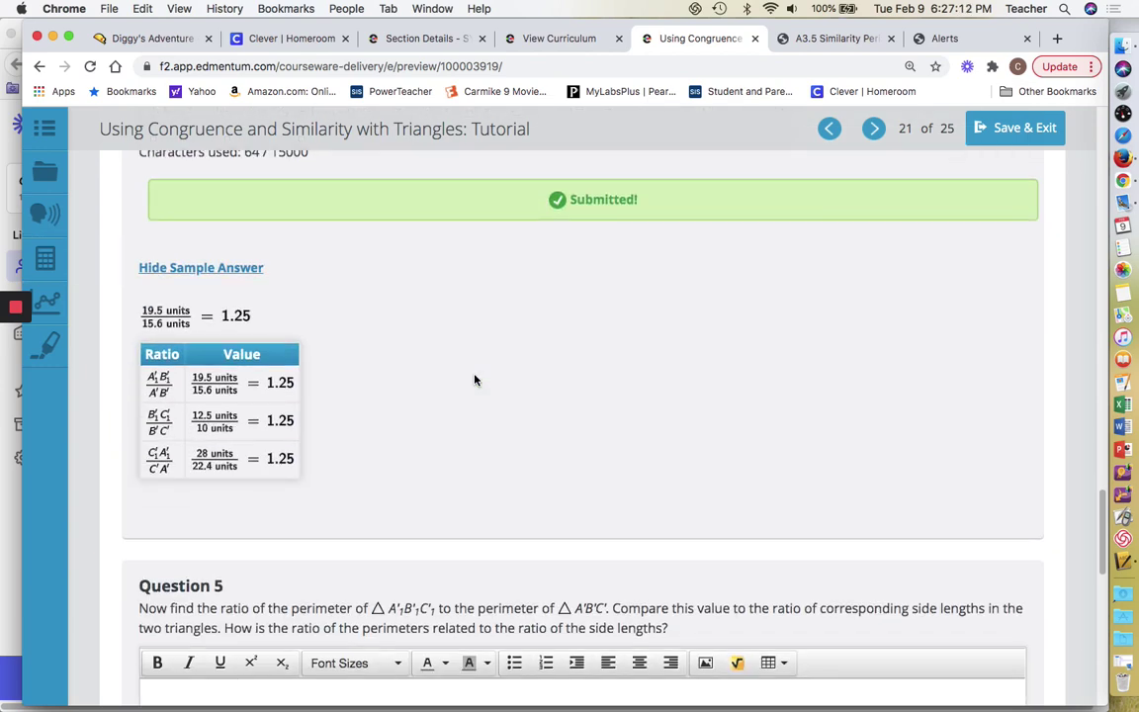
Step: Answer Question 5 with "They are the same." and submit it
{"action": "scroll", "coordinate": [475, 379], "scroll_direction": "down", "scroll_amount": 2}
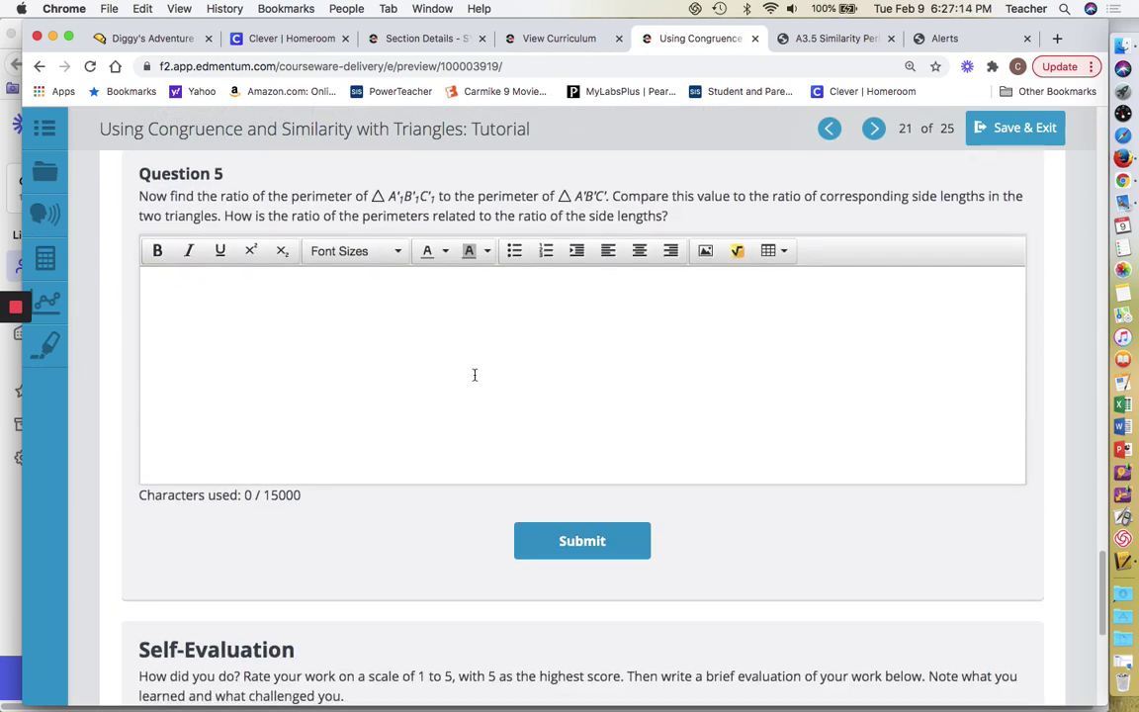
{"action": "left_click", "coordinate": [468, 371]}
{"action": "scroll", "coordinate": [468, 371], "scroll_direction": "up", "scroll_amount": 3}
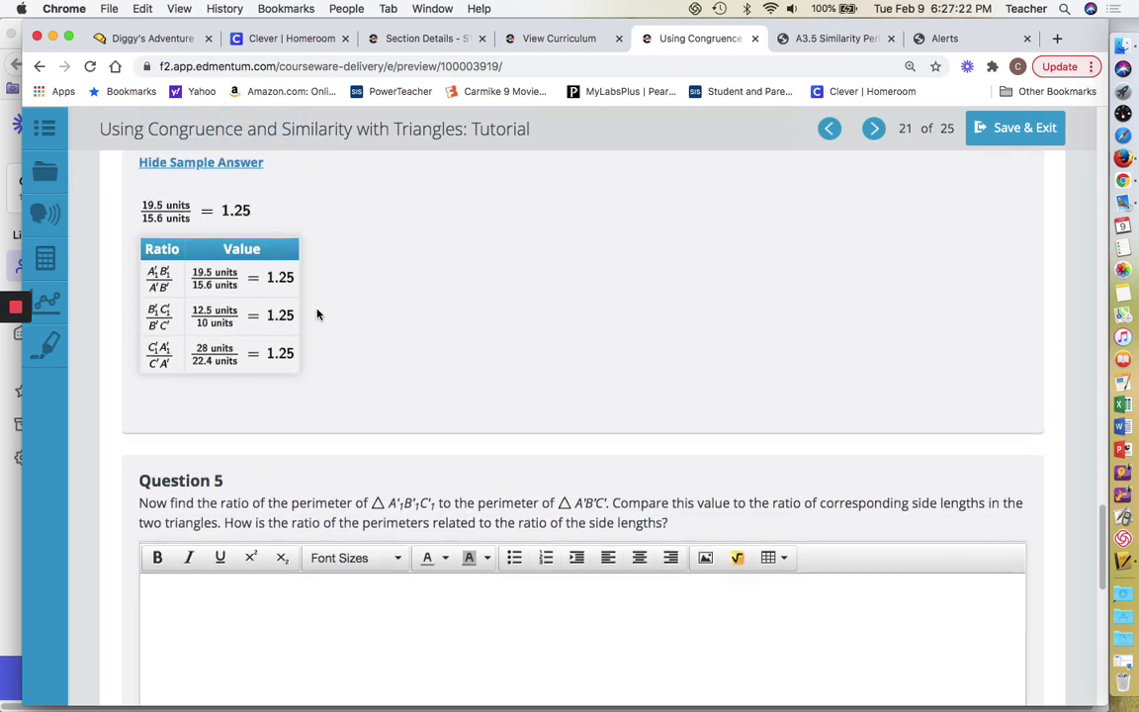
{"action": "scroll", "coordinate": [284, 389], "scroll_direction": "down", "scroll_amount": 3}
{"action": "left_click", "coordinate": [307, 377]}
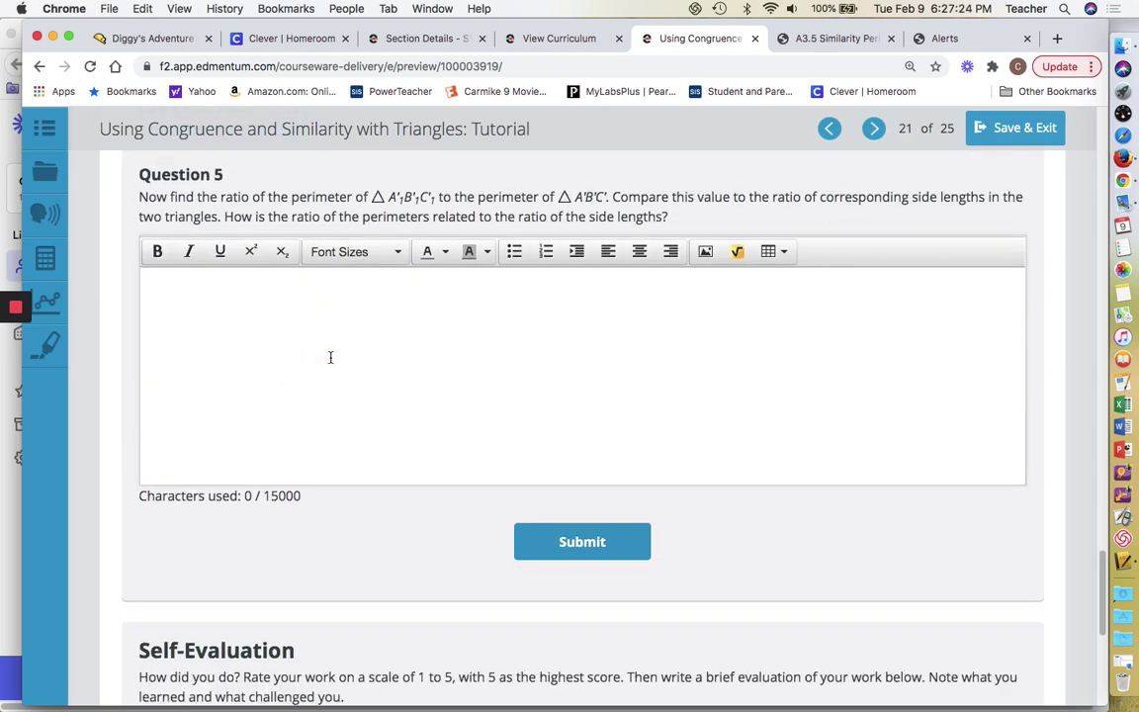
{"action": "type", "text": "The "}
{"action": "type", "text": " are the same."}
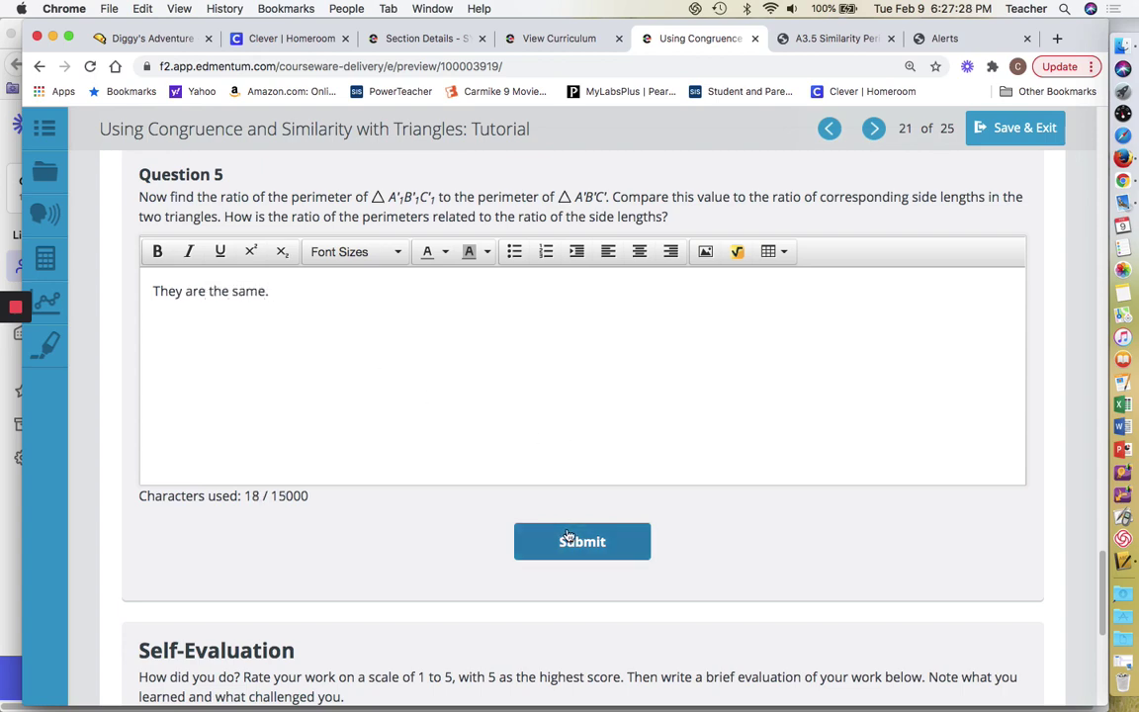
{"action": "left_click", "coordinate": [587, 541]}
Step: Enter a rating of 5 as the Self-Evaluation answer
{"action": "scroll", "coordinate": [583, 535], "scroll_direction": "down", "scroll_amount": 5}
{"action": "scroll", "coordinate": [569, 532], "scroll_direction": "down", "scroll_amount": 1}
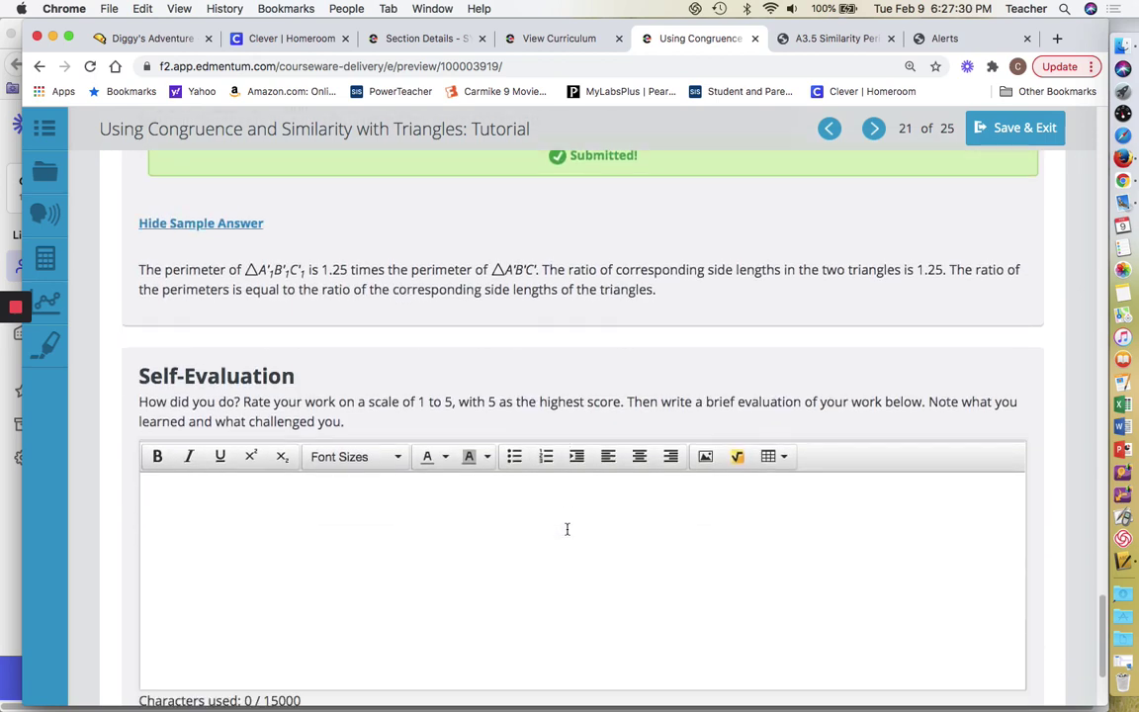
{"action": "left_click", "coordinate": [566, 529]}
{"action": "scroll", "coordinate": [567, 529], "scroll_direction": "down", "scroll_amount": 1}
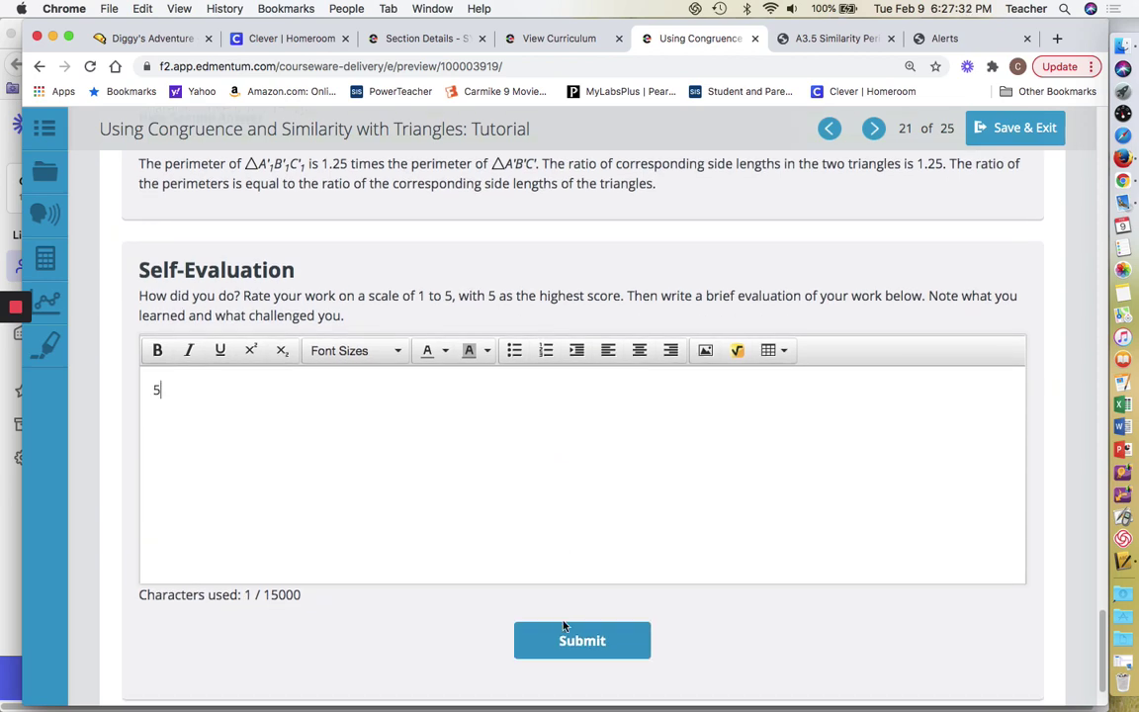